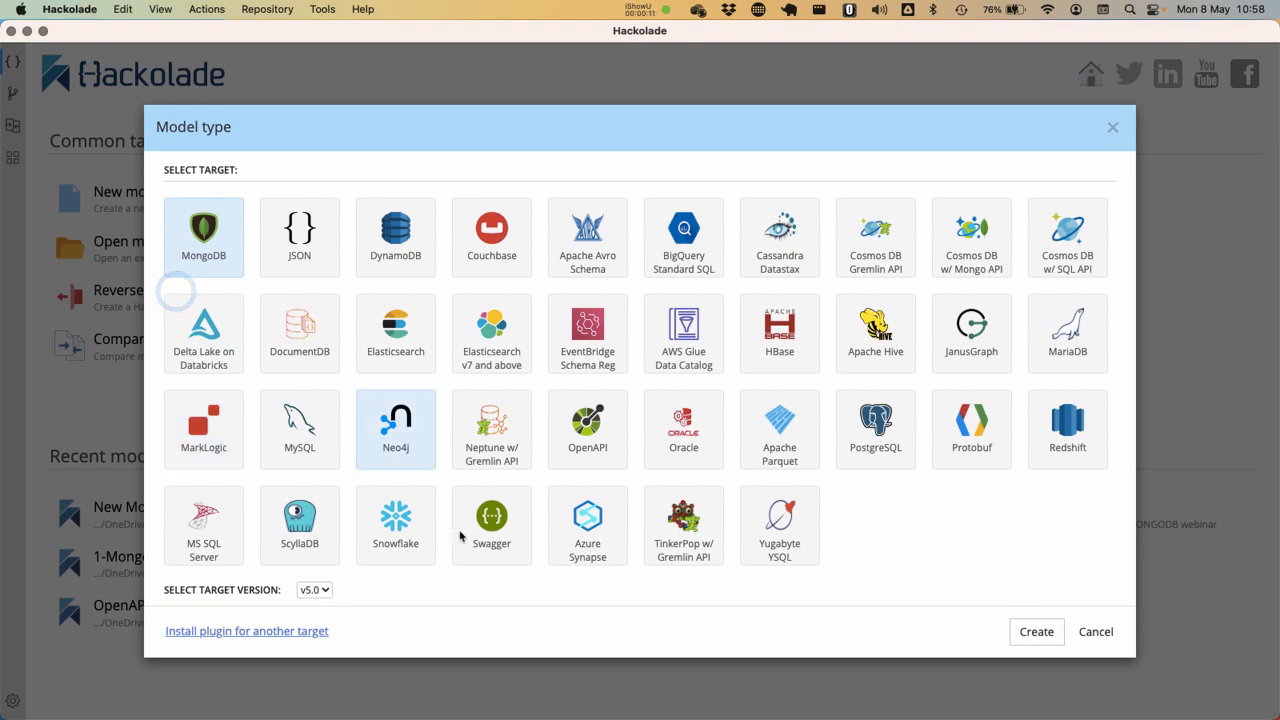
# Choose MongoDB version v6.0 as the target for reverse-engineering a model
pyautogui.click(212, 244)
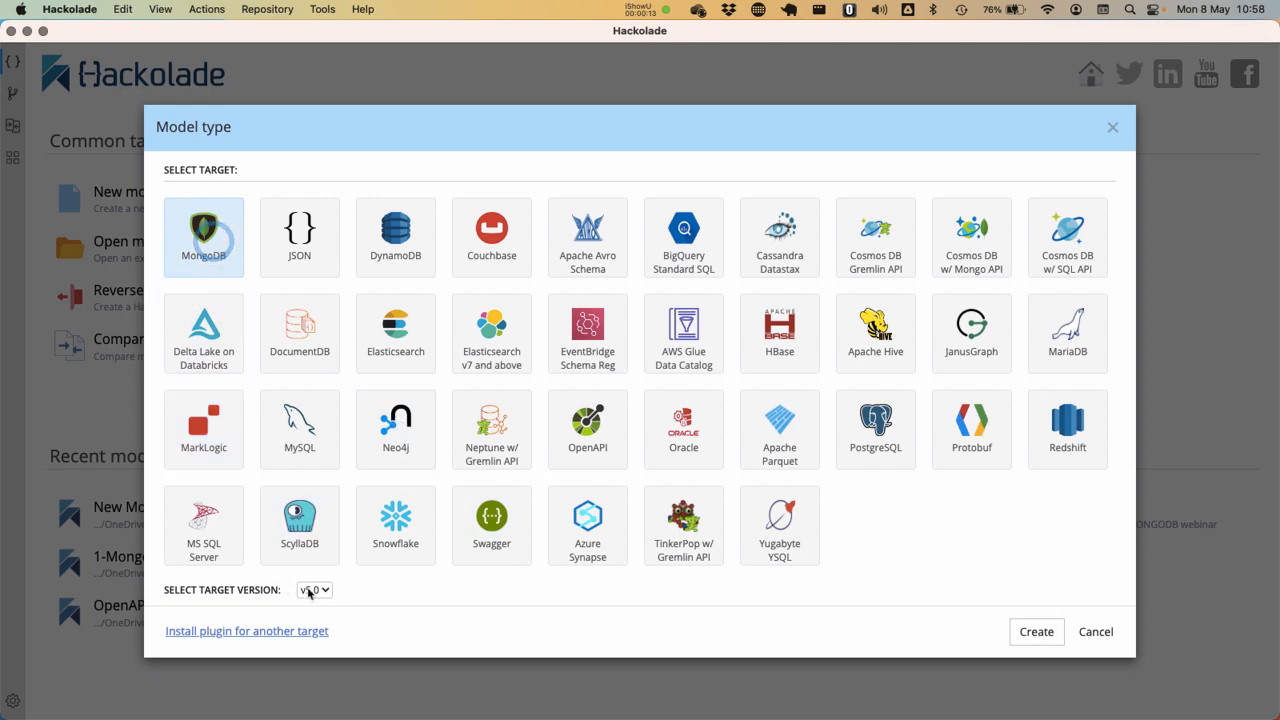
pyautogui.click(313, 590)
pyautogui.click(313, 622)
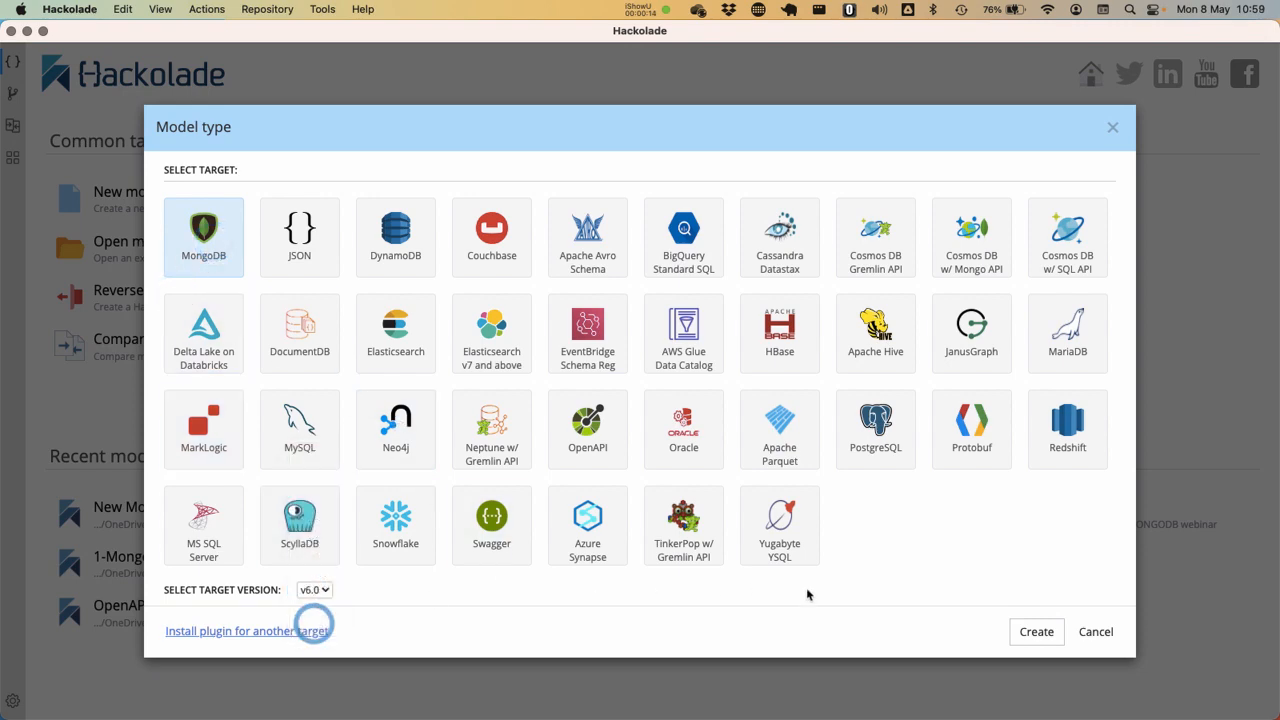
pyautogui.click(1020, 630)
# Test the Atlas MongoDB connection and connect to it
pyautogui.click(290, 361)
pyautogui.click(298, 535)
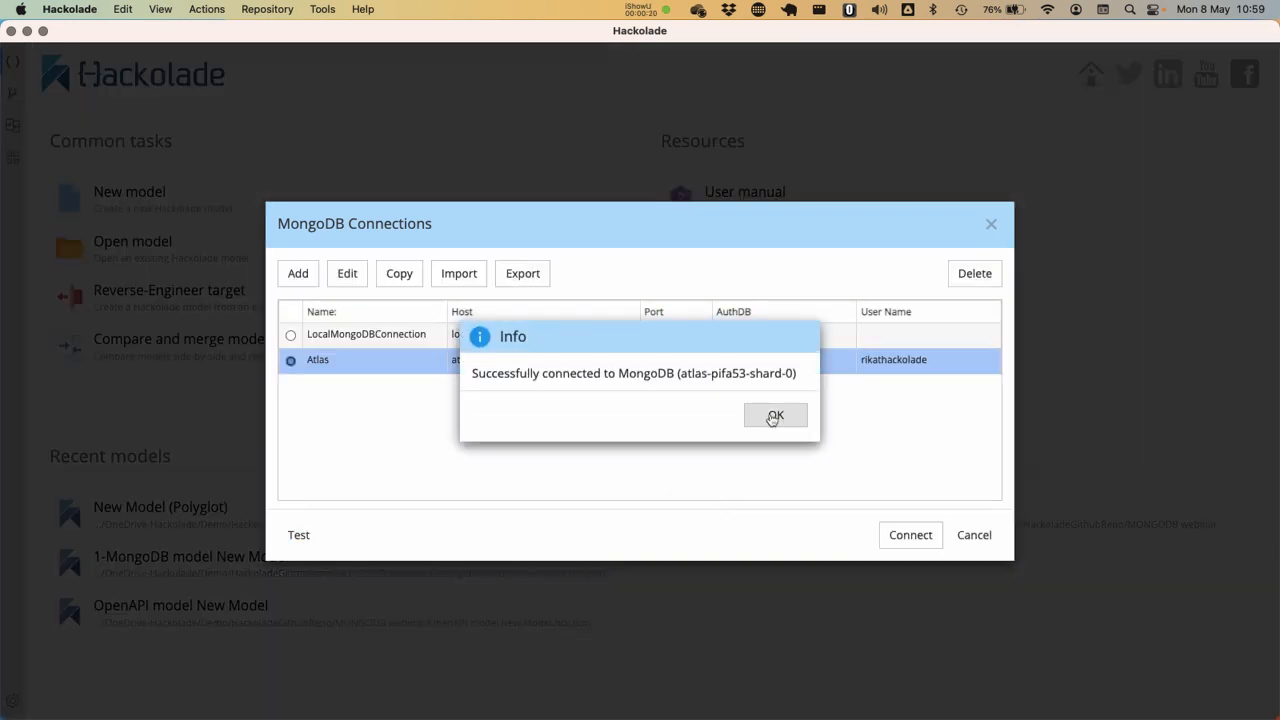
pyautogui.click(774, 418)
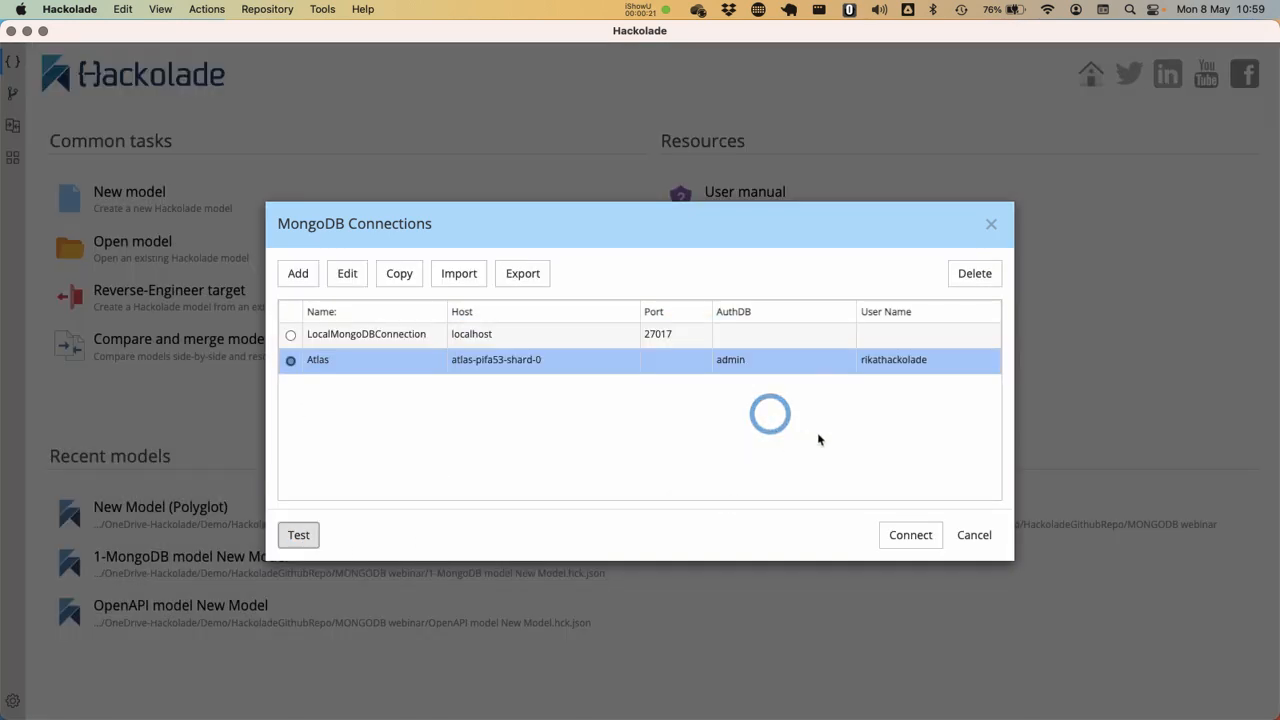
pyautogui.click(921, 534)
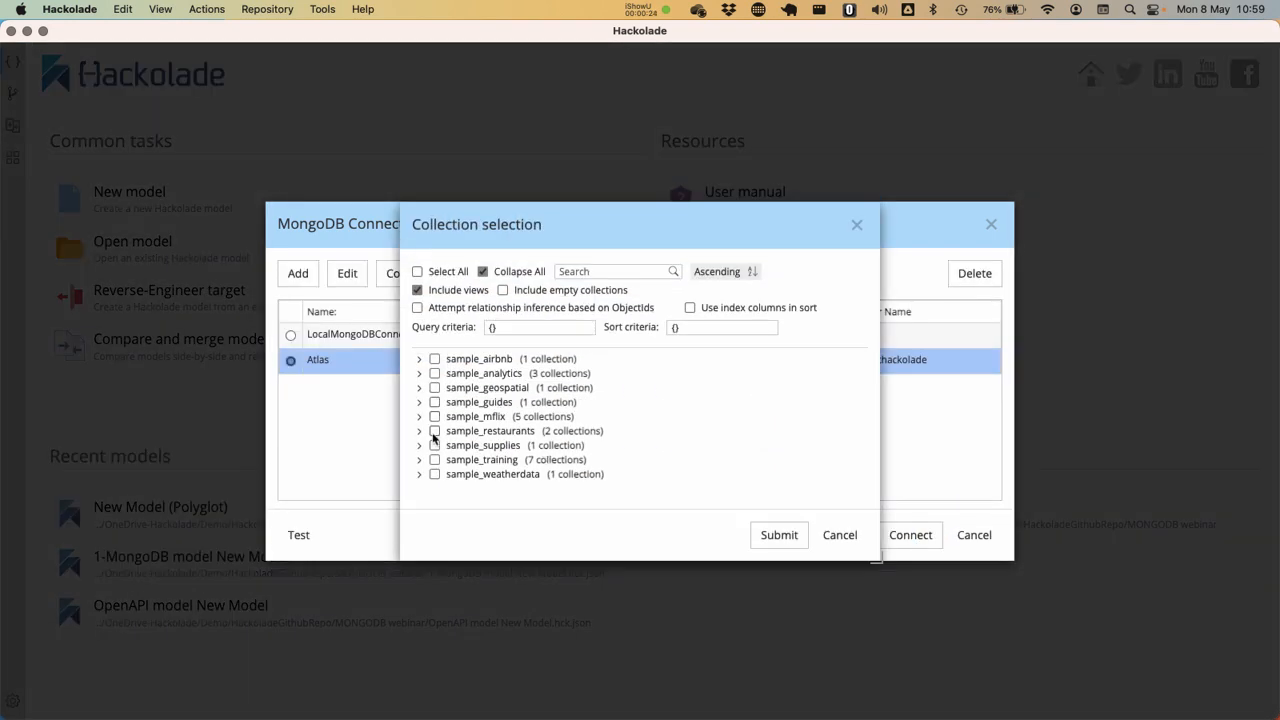
# Reverse-engineer all collections of the sample_mflix database with relationship inference based on ObjectIds enabled
pyautogui.click(434, 416)
pyautogui.click(417, 309)
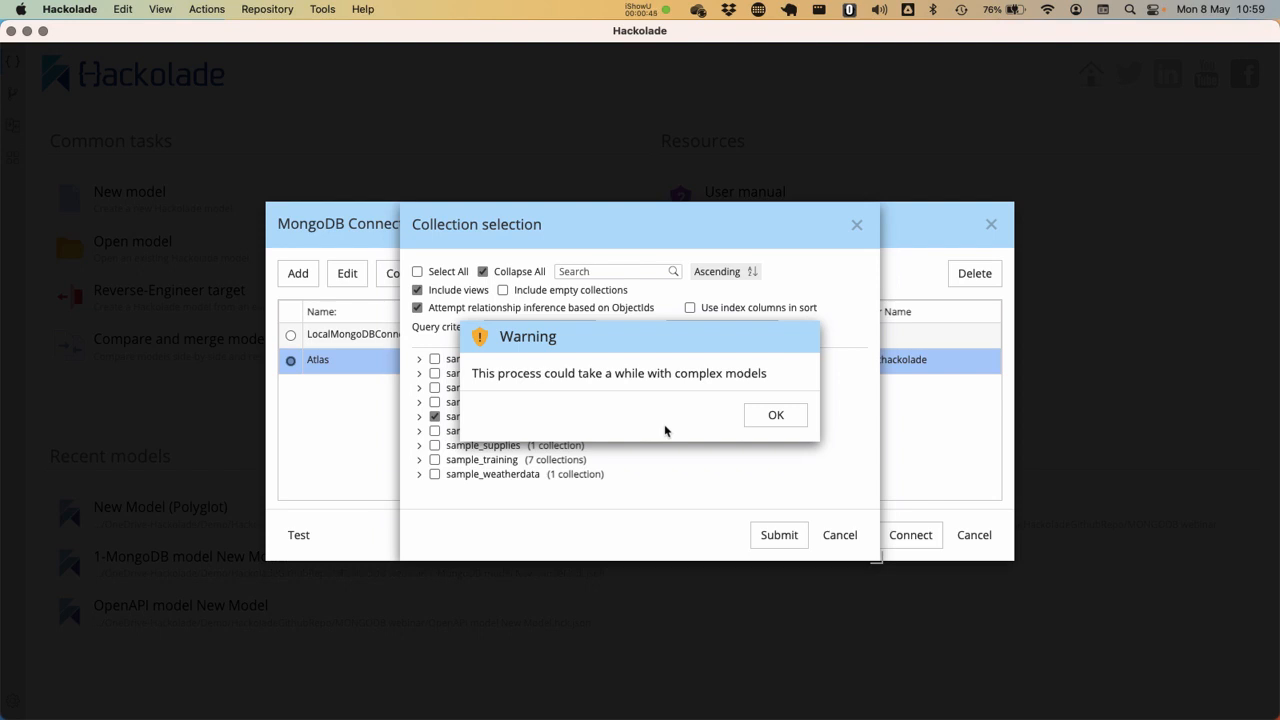
pyautogui.click(771, 416)
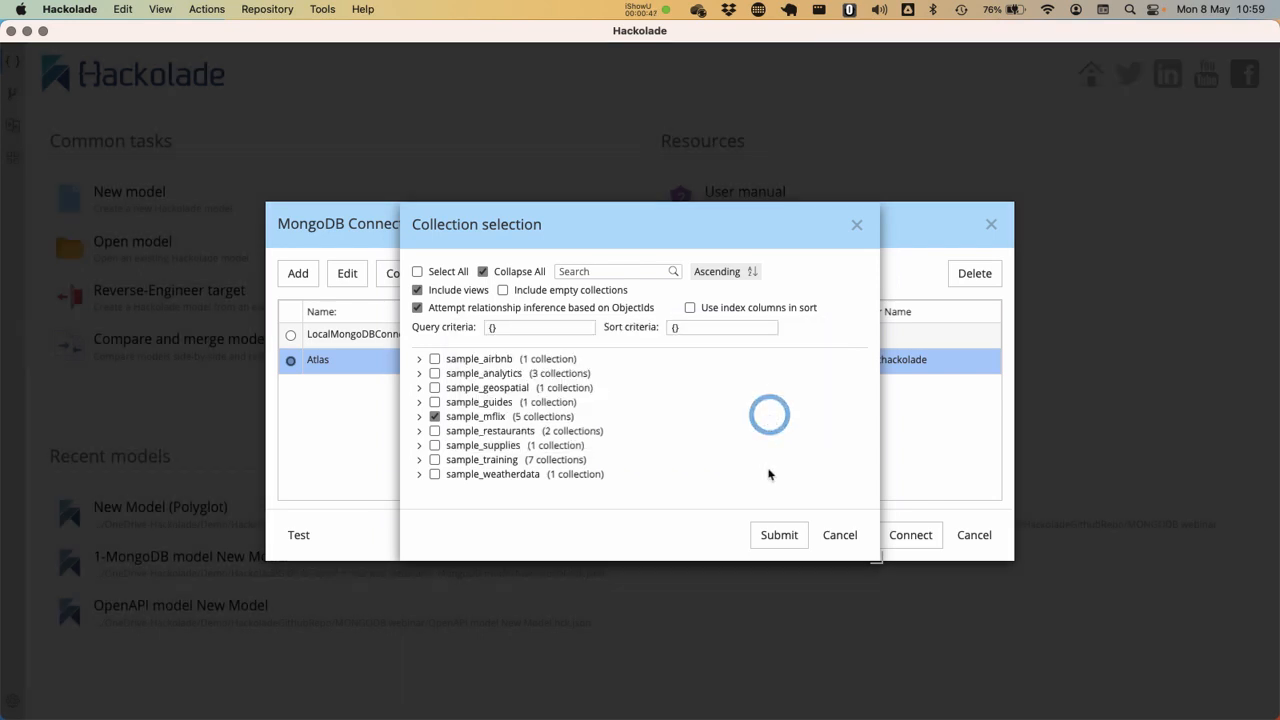
pyautogui.click(778, 536)
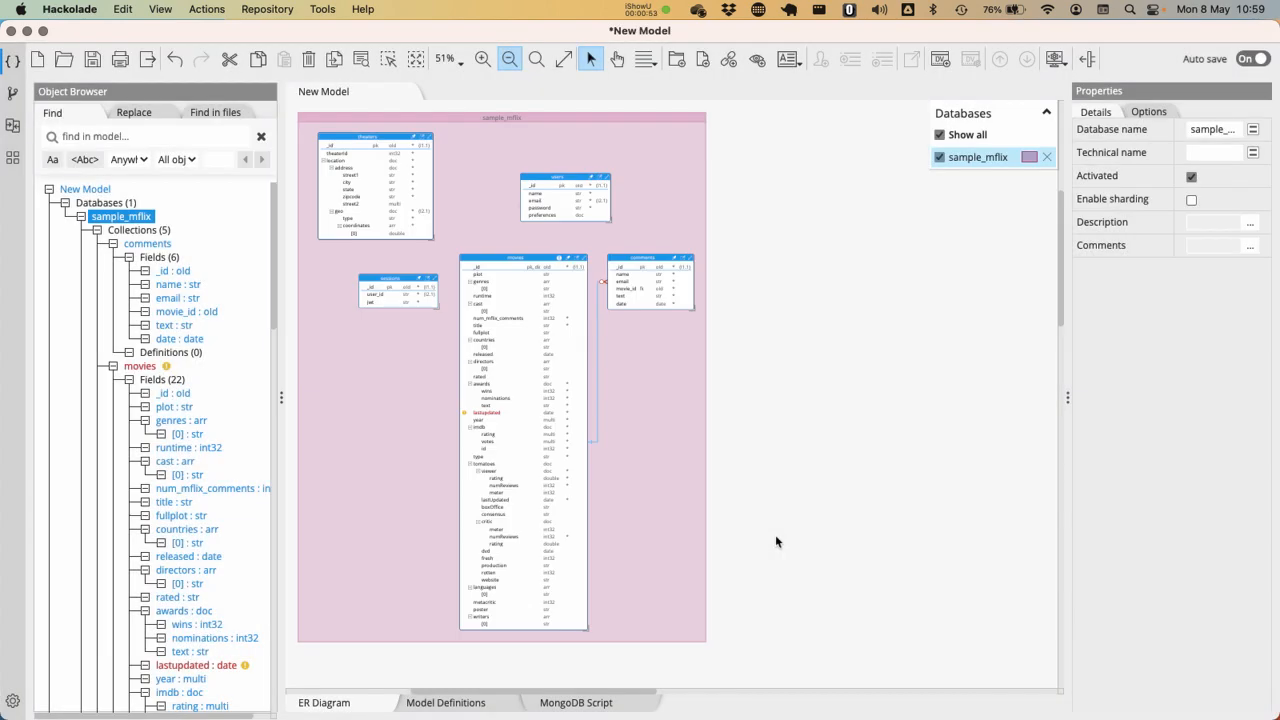
# Examine the collections in the sample_mflix ER diagram and the relationship between movies and comments
pyautogui.click(482, 59)
pyautogui.click(482, 59)
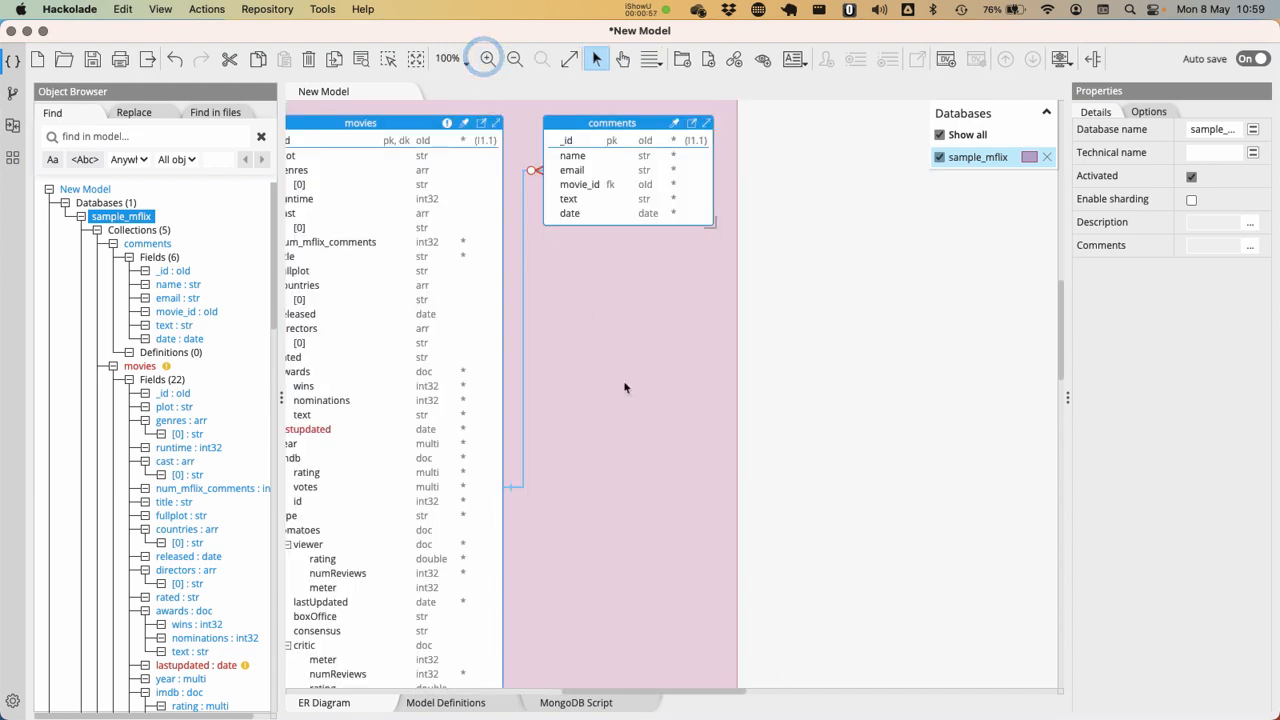
pyautogui.hscroll(-5, 628, 384)
pyautogui.scroll(5, 789, 480)
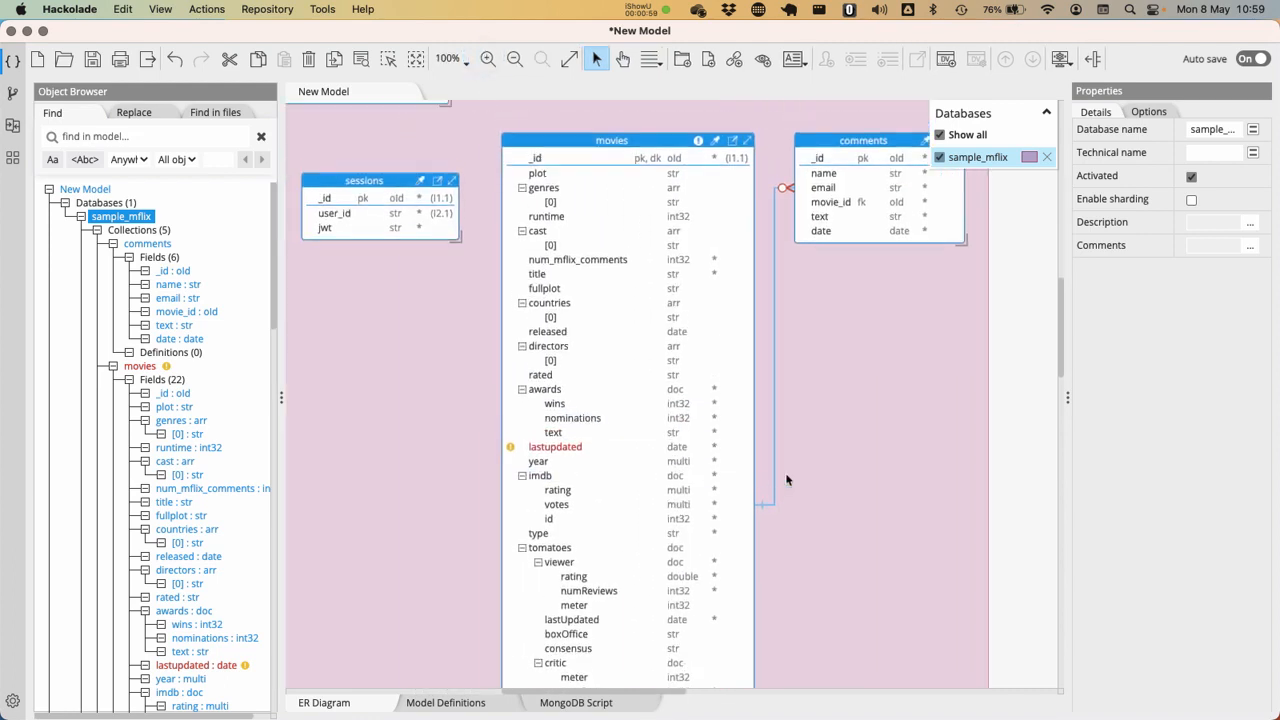
pyautogui.scroll(-10, 650, 320)
pyautogui.scroll(6, 640, 320)
pyautogui.scroll(4, 634, 320)
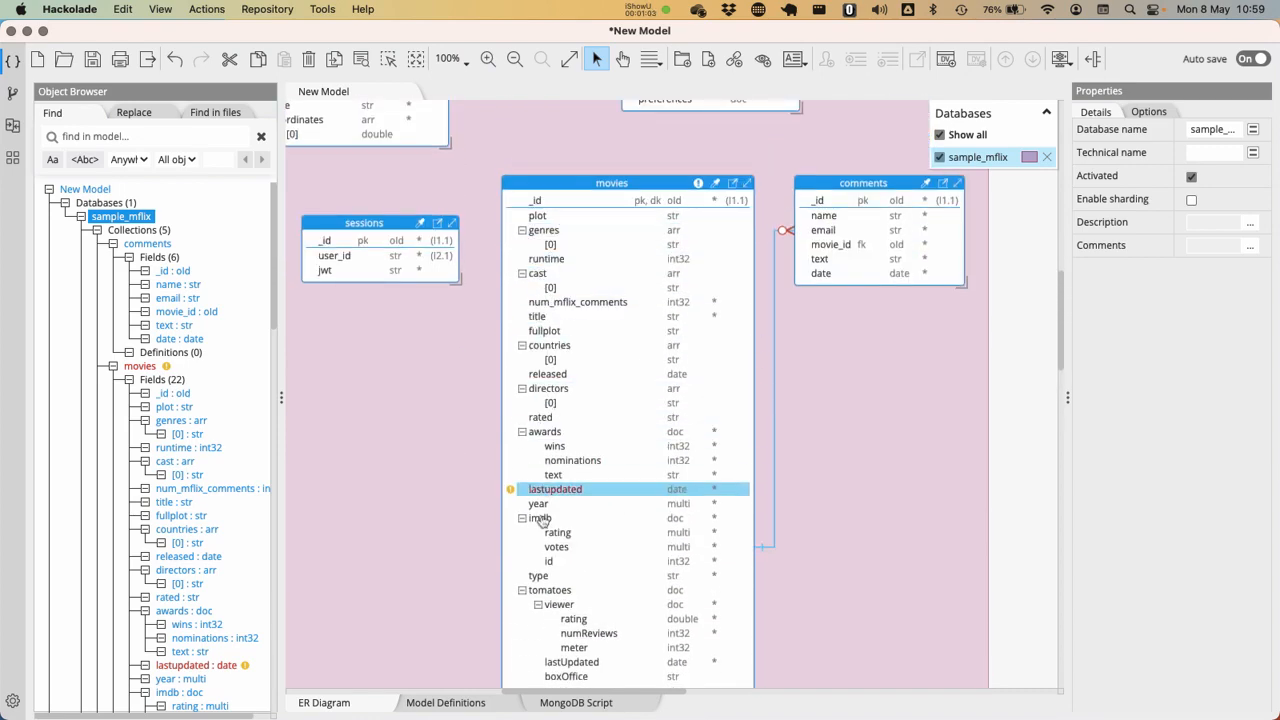
pyautogui.scroll(10, 631, 527)
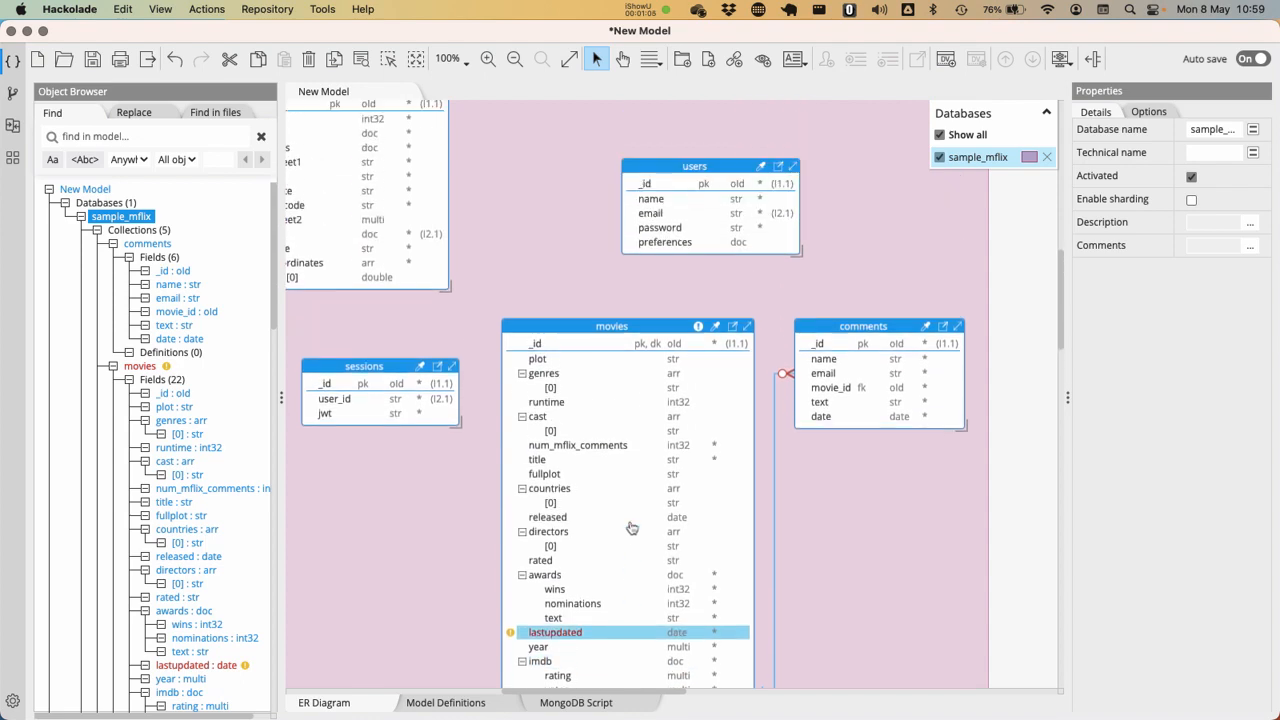
pyautogui.hscroll(-8, 631, 527)
pyautogui.hscroll(6, 631, 527)
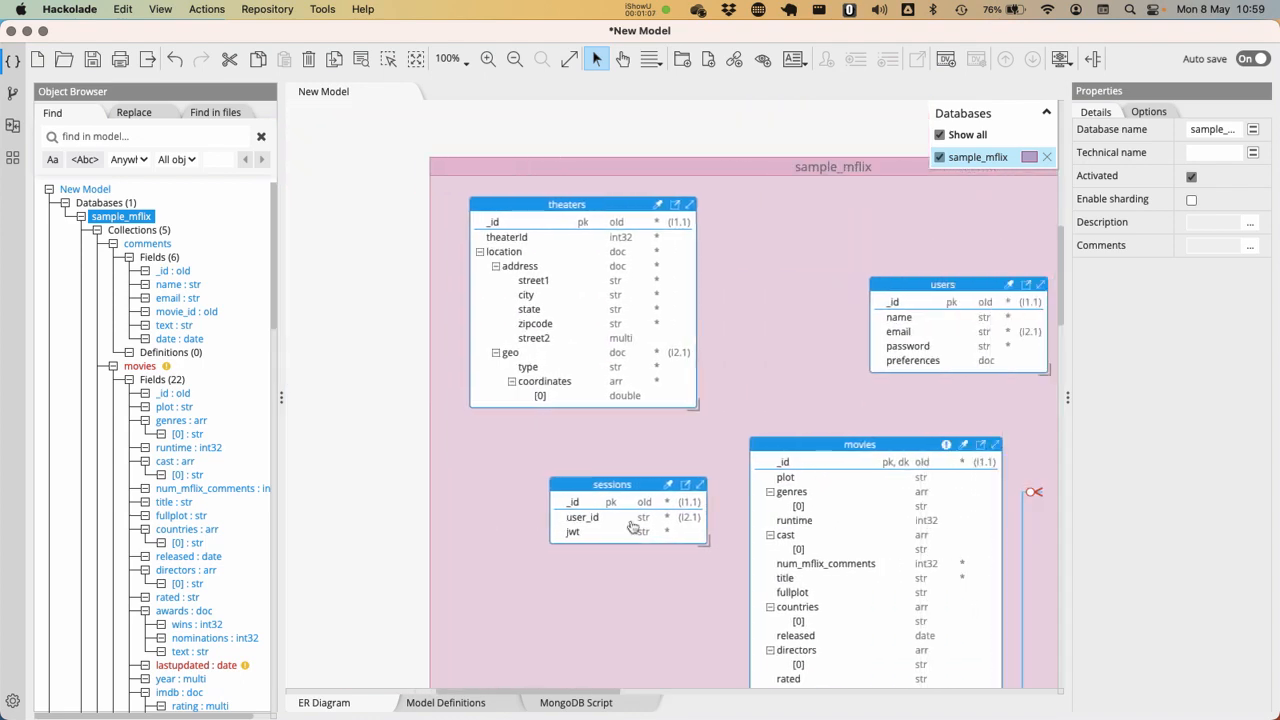
pyautogui.scroll(-13, 631, 527)
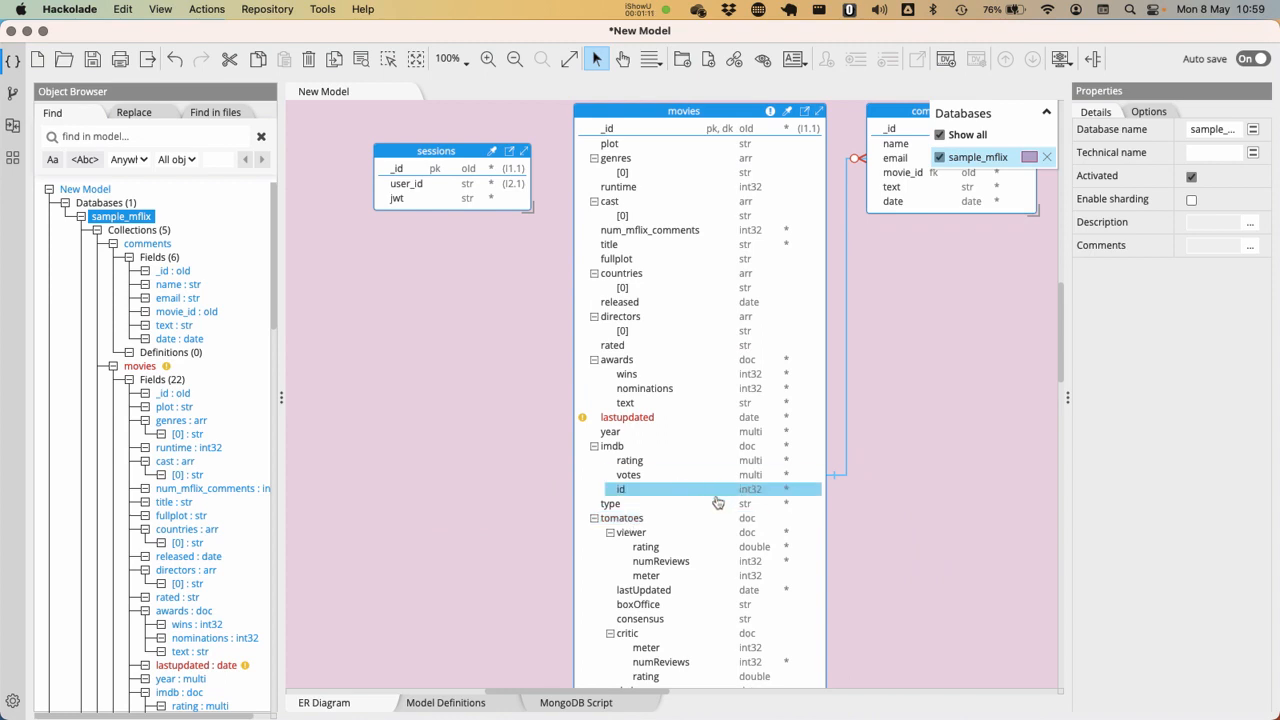
pyautogui.scroll(2, 716, 500)
pyautogui.scroll(-3, 716, 500)
pyautogui.scroll(1, 716, 500)
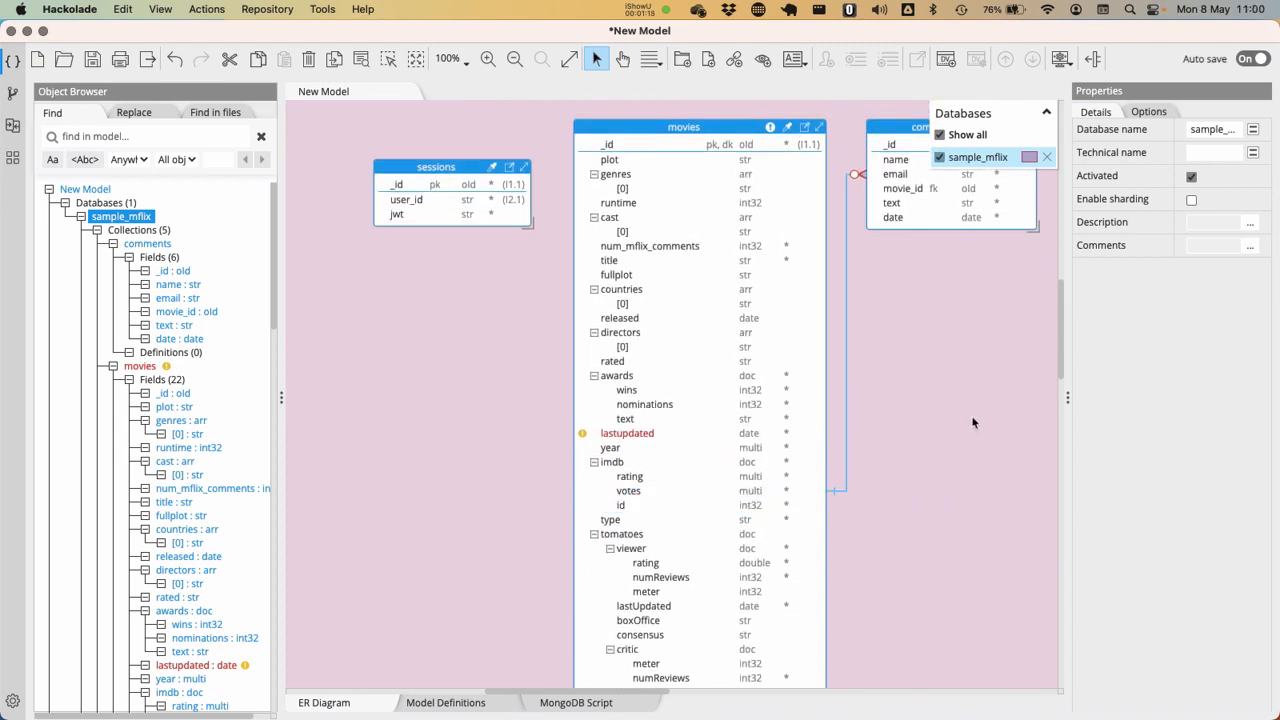
pyautogui.click(850, 419)
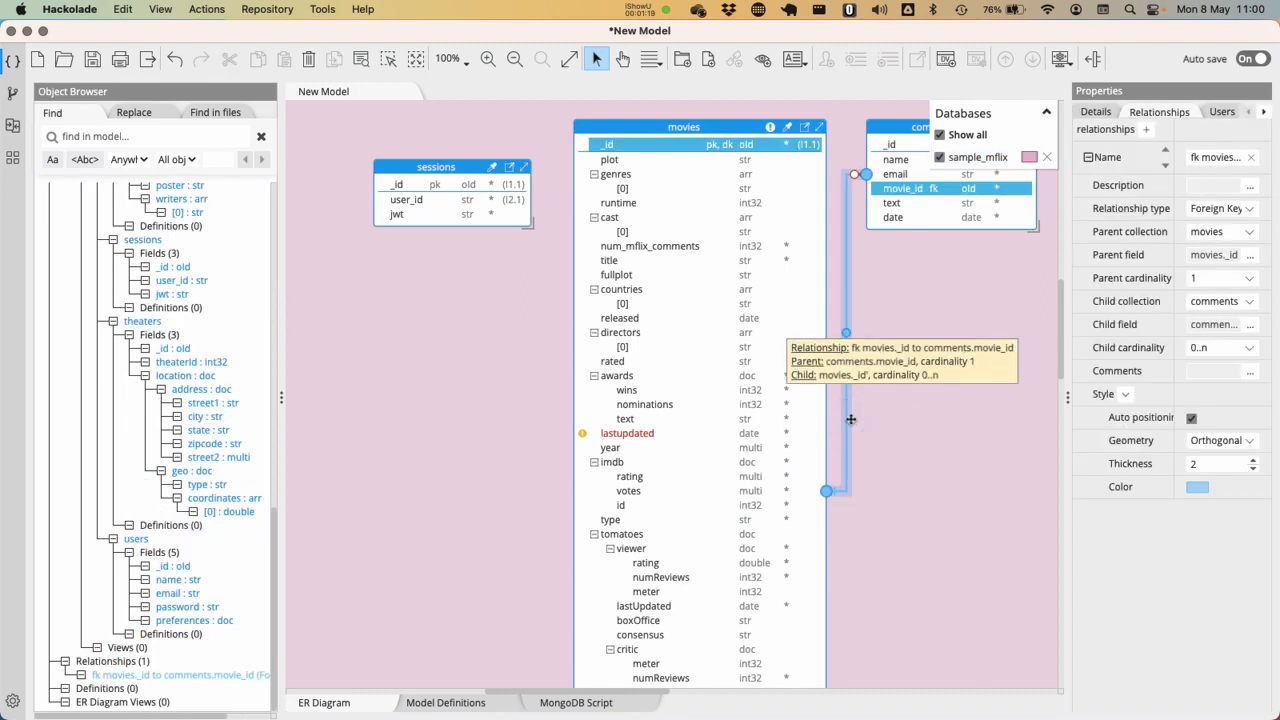
pyautogui.press('super+h')
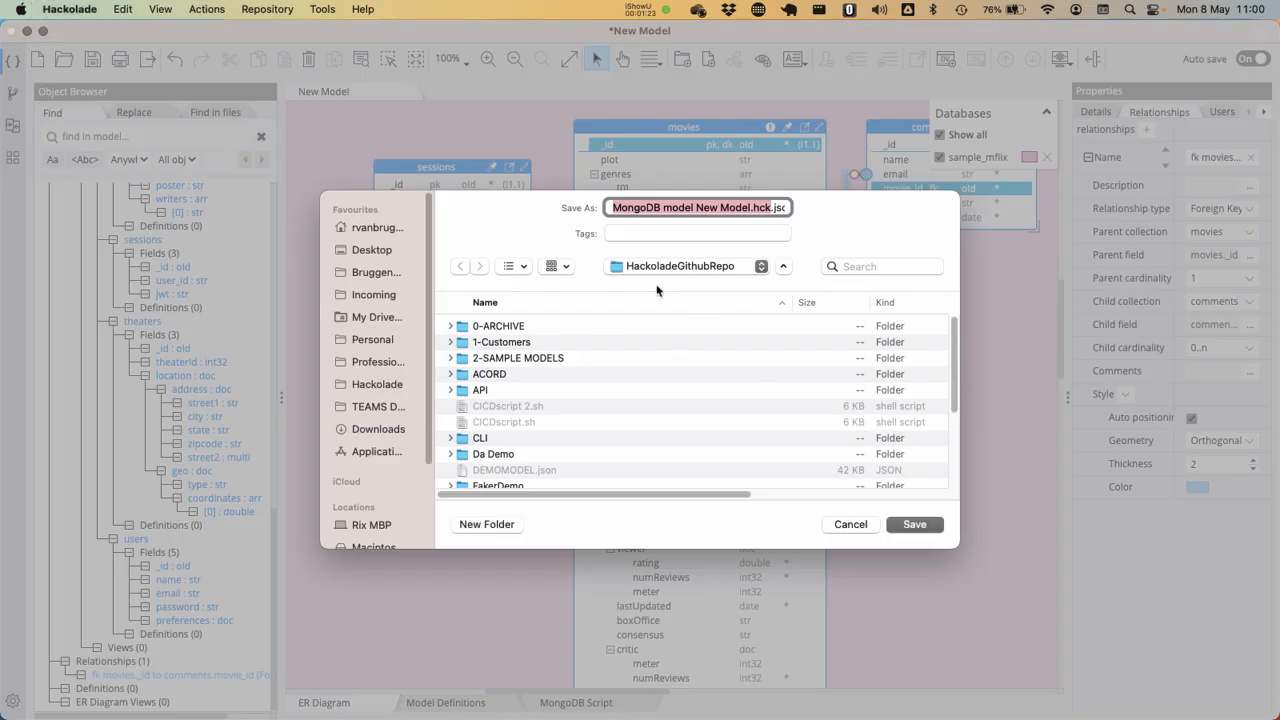
pyautogui.click(655, 268)
pyautogui.click(672, 347)
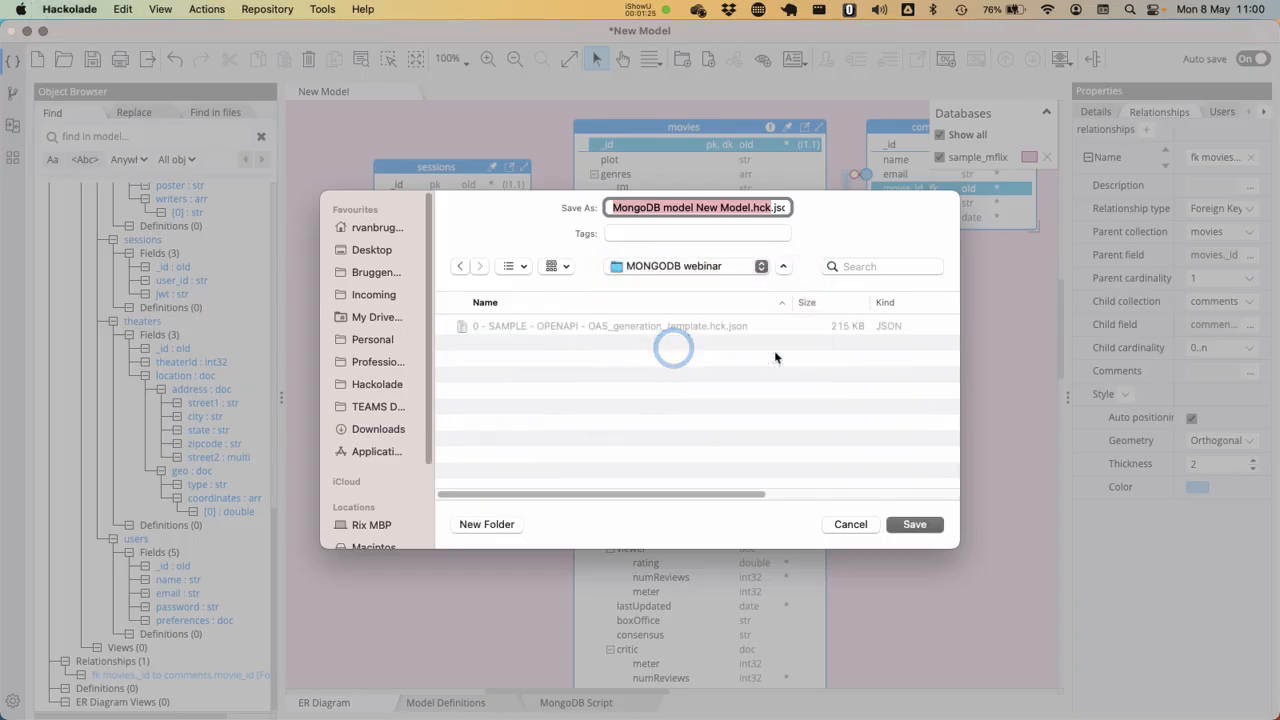
pyautogui.press('Escape')
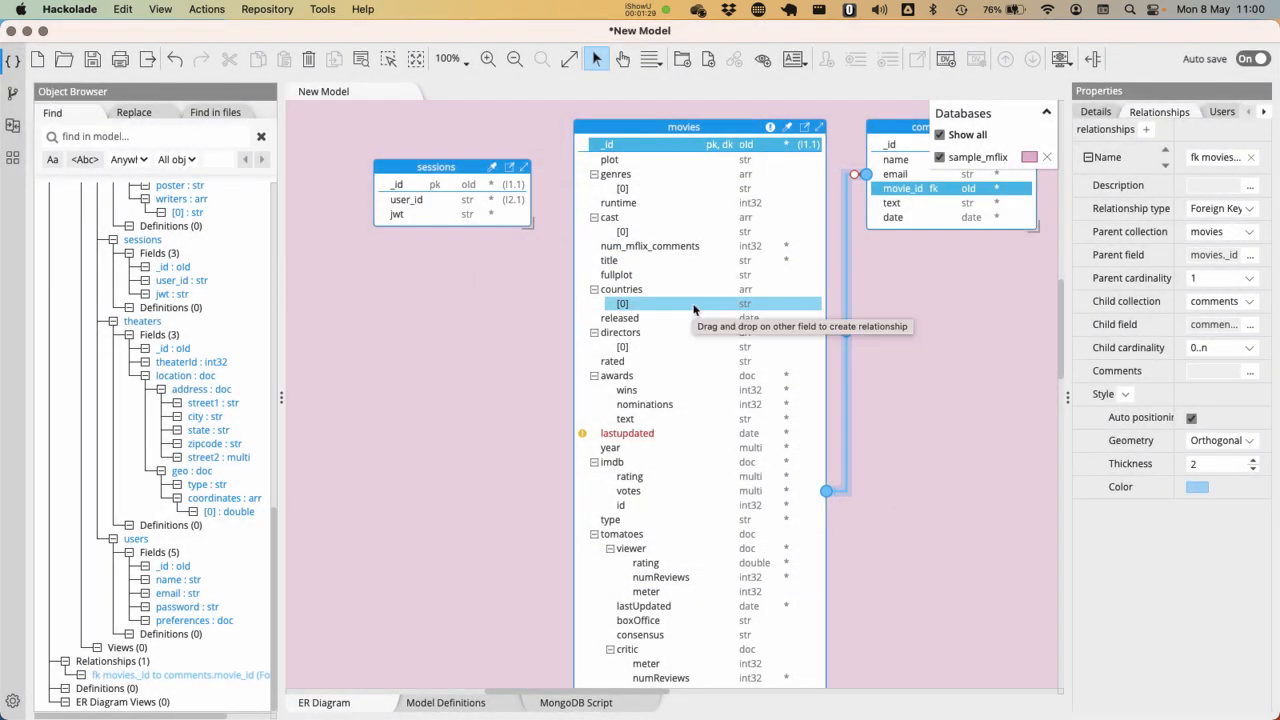
# Save the model in the MONGODB webinar folder as "1-MongoDB model New Model.hck.json"
pyautogui.press('super+s')
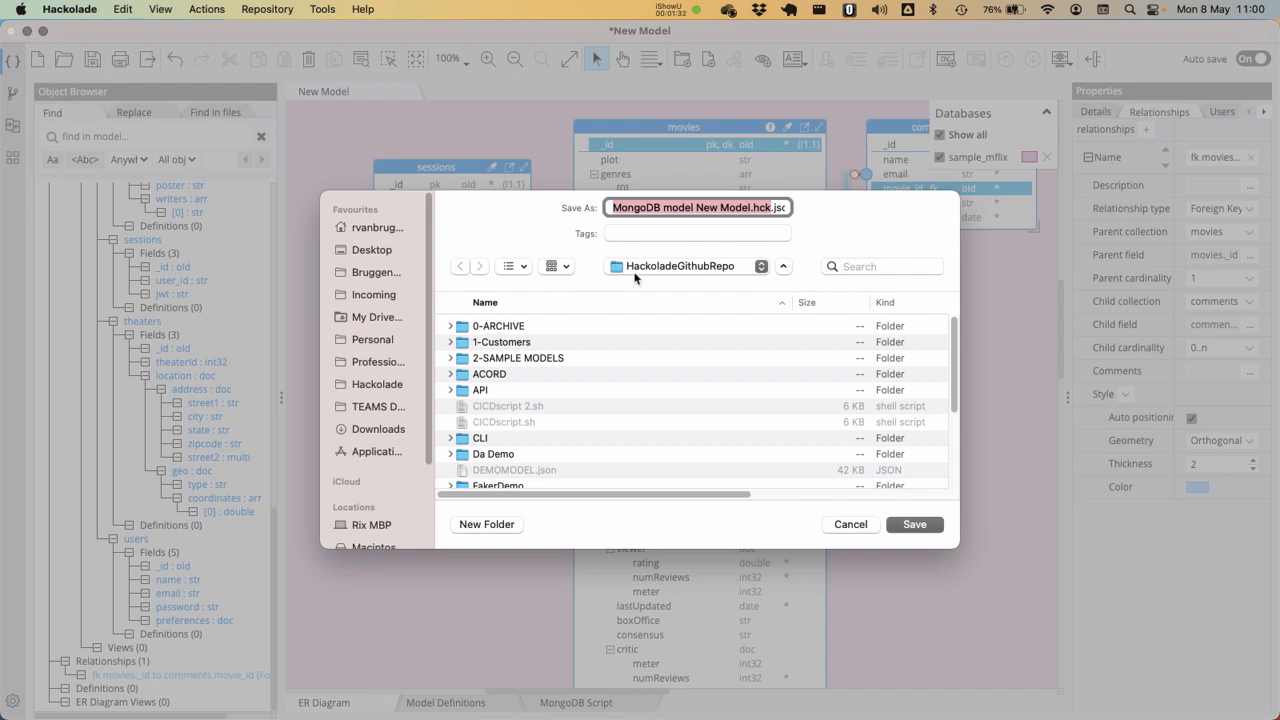
pyautogui.click(636, 270)
pyautogui.click(654, 346)
pyautogui.press('Left')
pyautogui.write('1-')
pyautogui.press('Return')
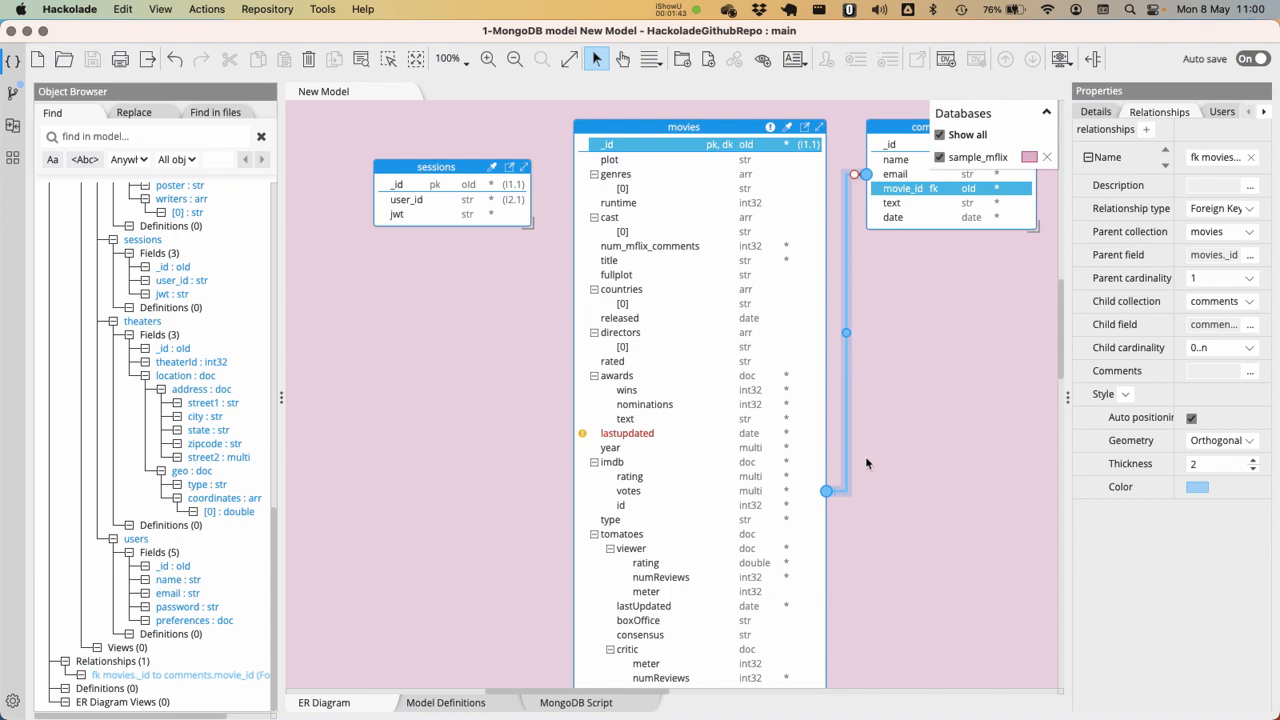
# Commit all local changes to the main branch with the message "Mflix v1" and push them to the remote repository
pyautogui.click(14, 92)
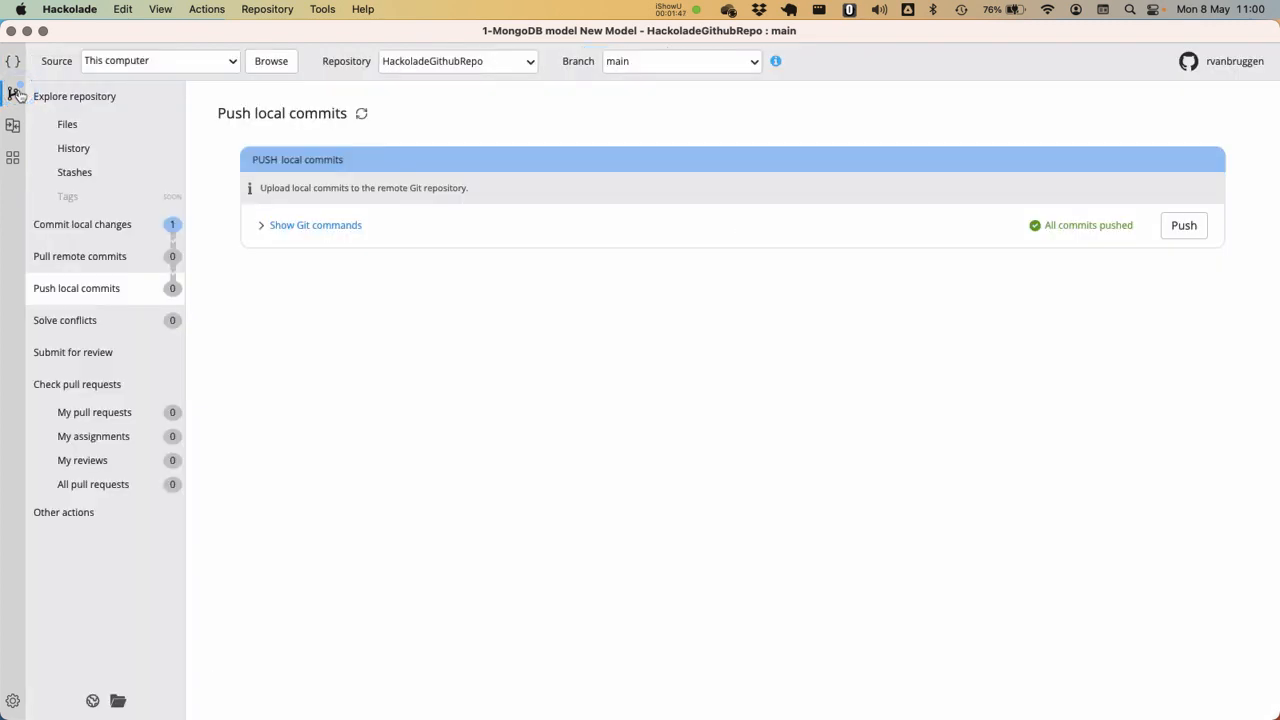
pyautogui.click(80, 233)
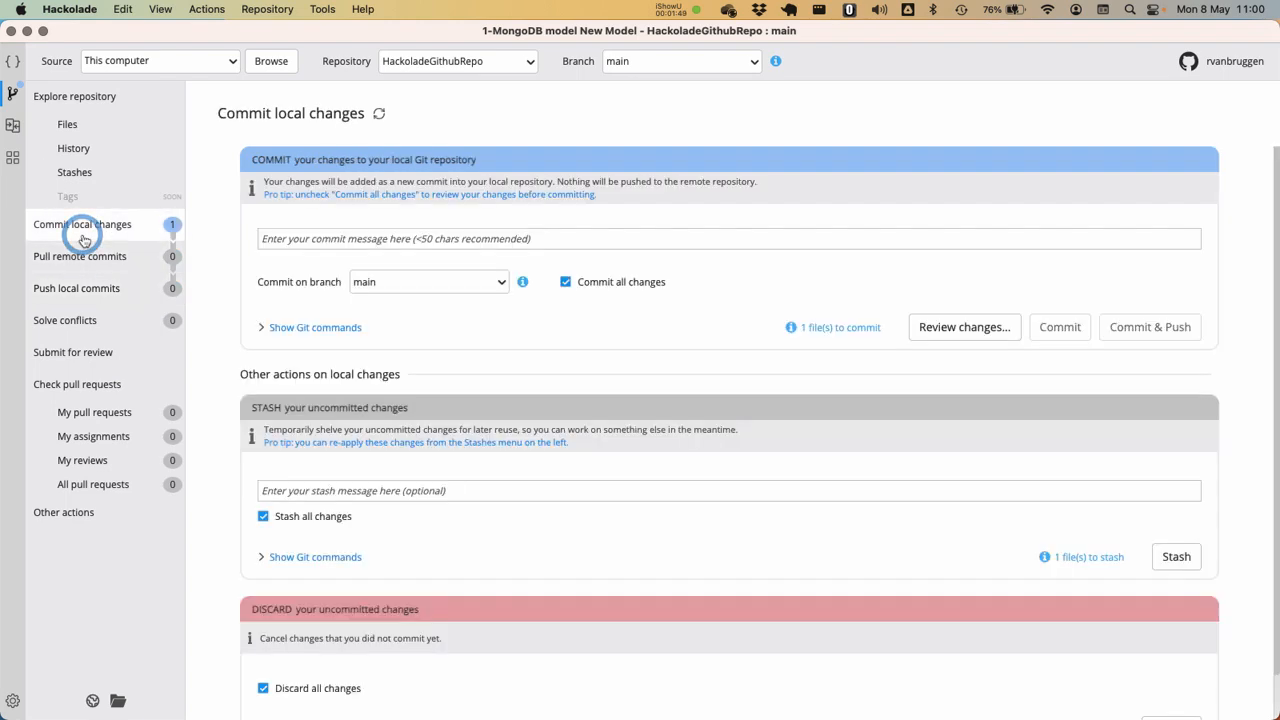
pyautogui.click(302, 243)
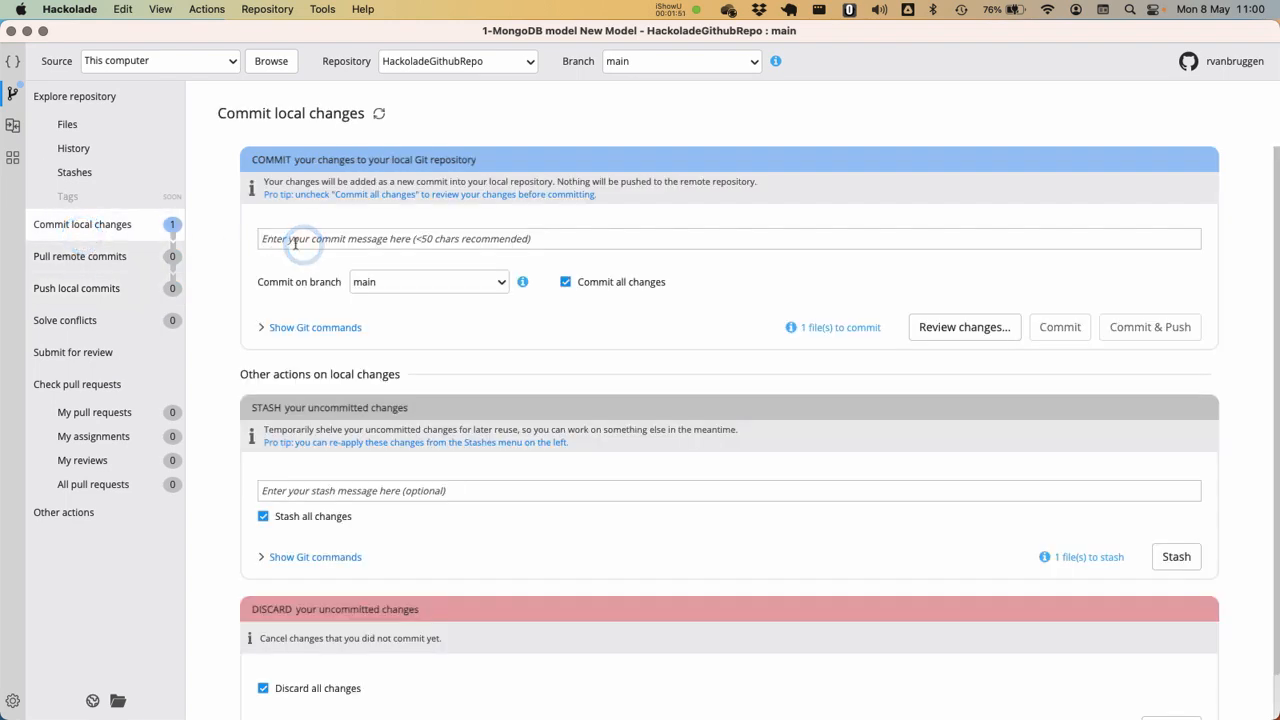
pyautogui.write('Mflix v1')
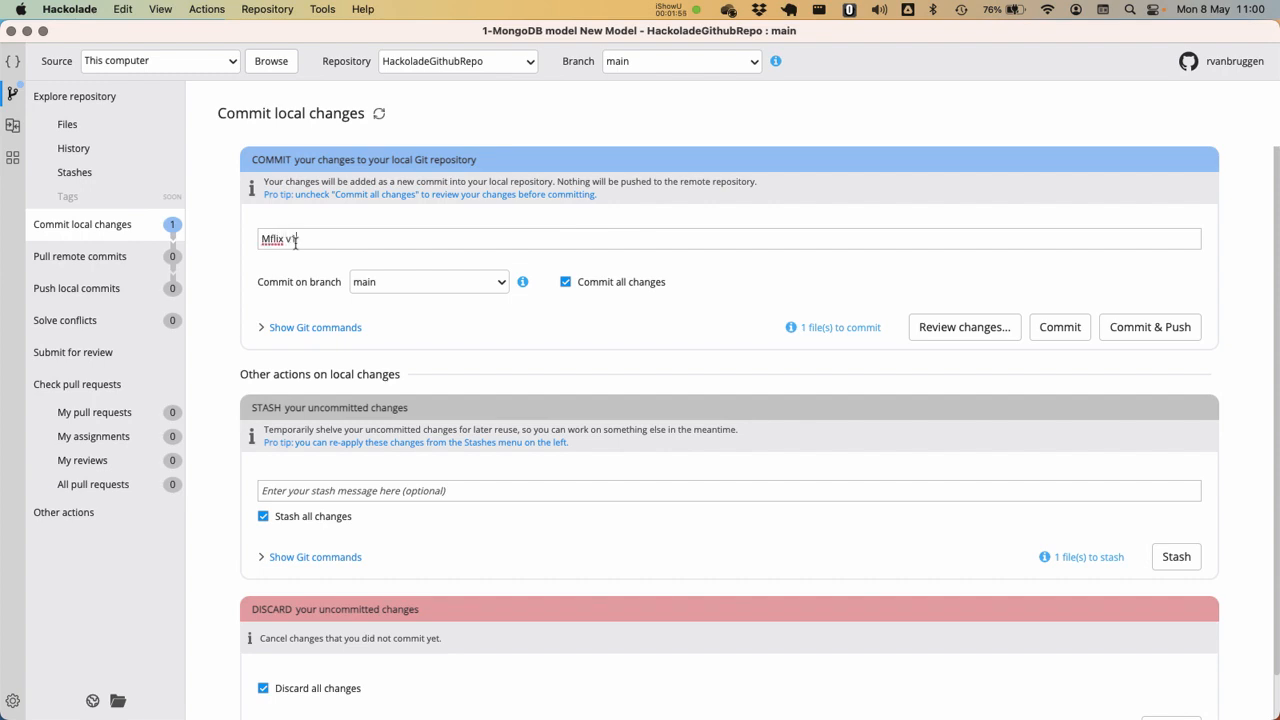
pyautogui.click(1141, 328)
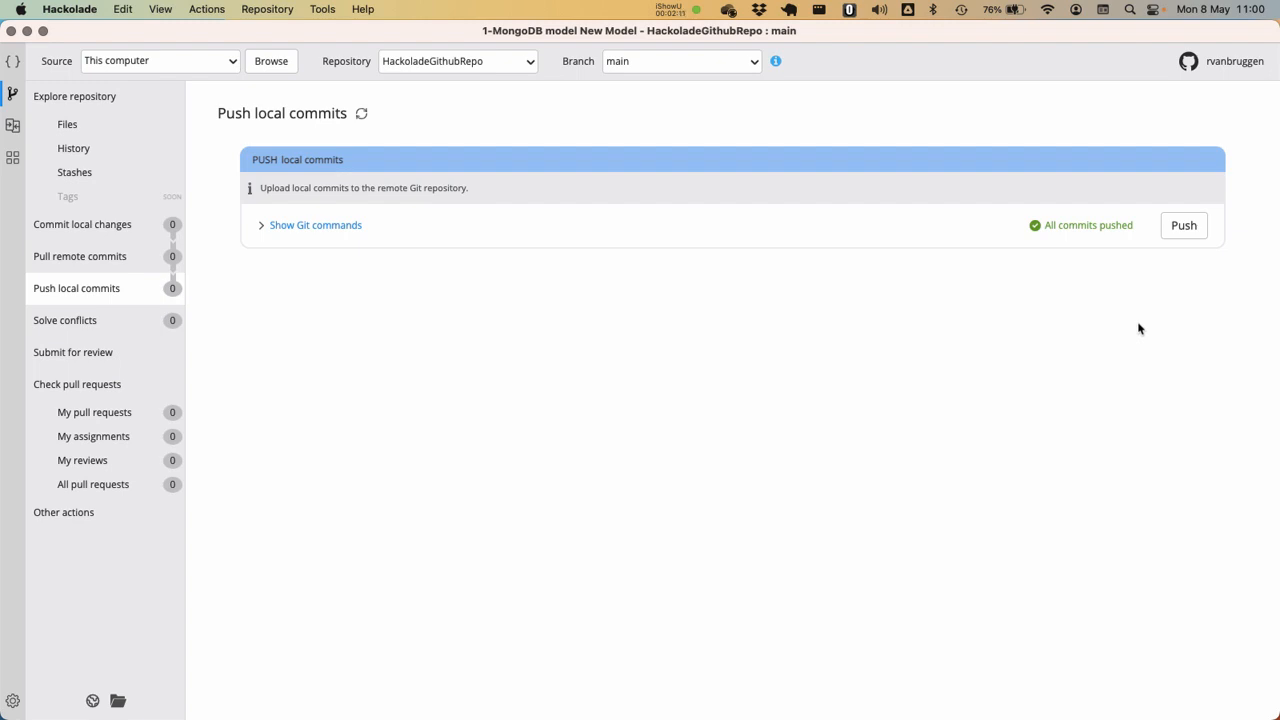
# Add a collection named Animals to the sample_mflix database in the ER diagram, beside the movies collection
pyautogui.click(12, 63)
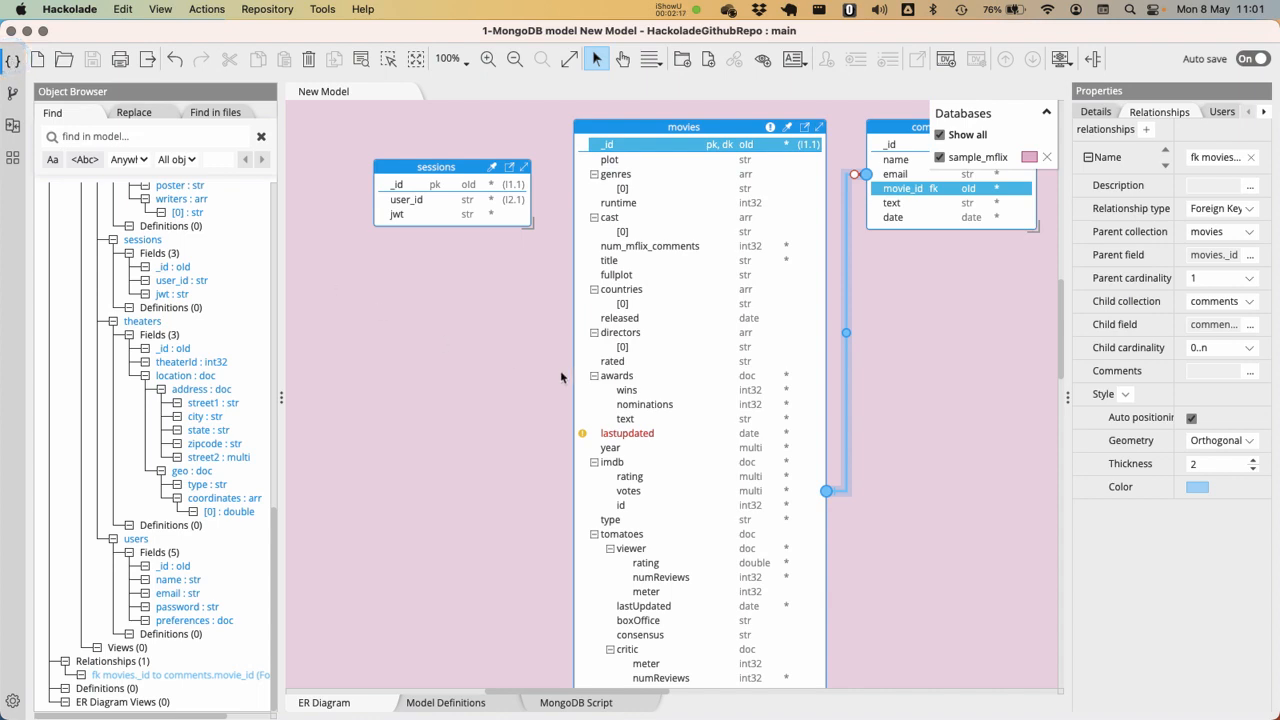
pyautogui.rightClick(912, 470)
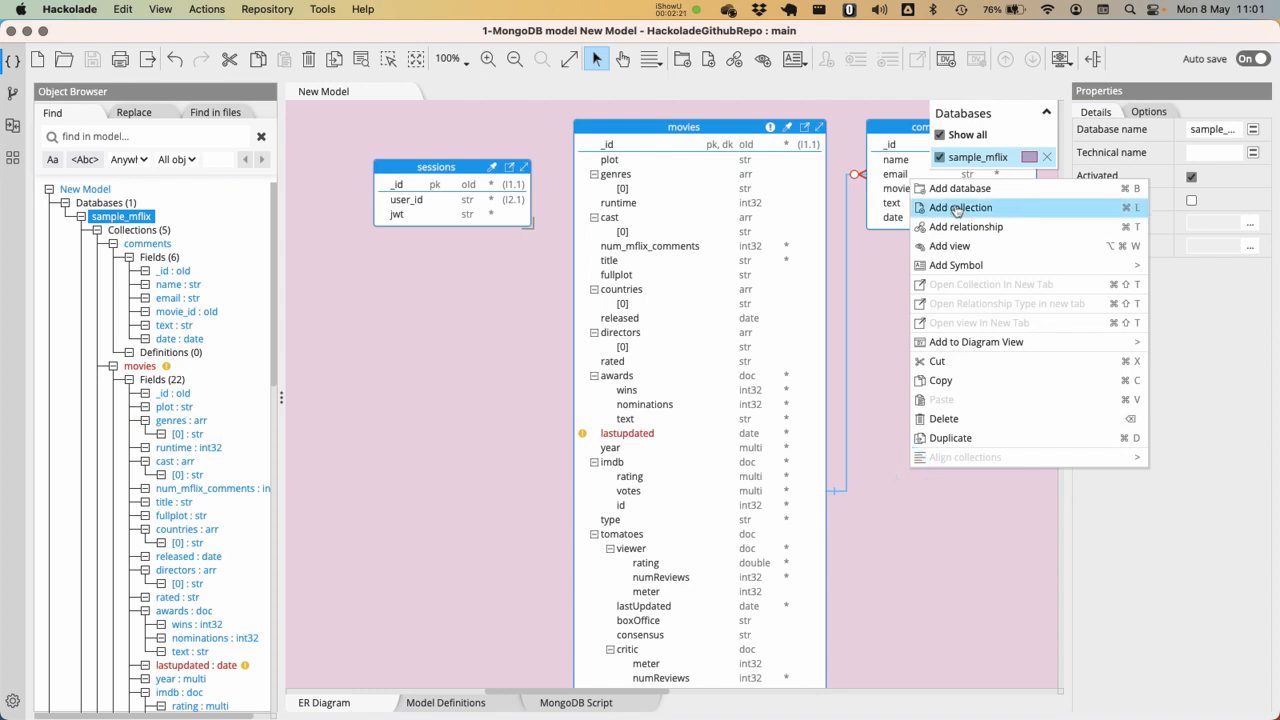
pyautogui.click(957, 209)
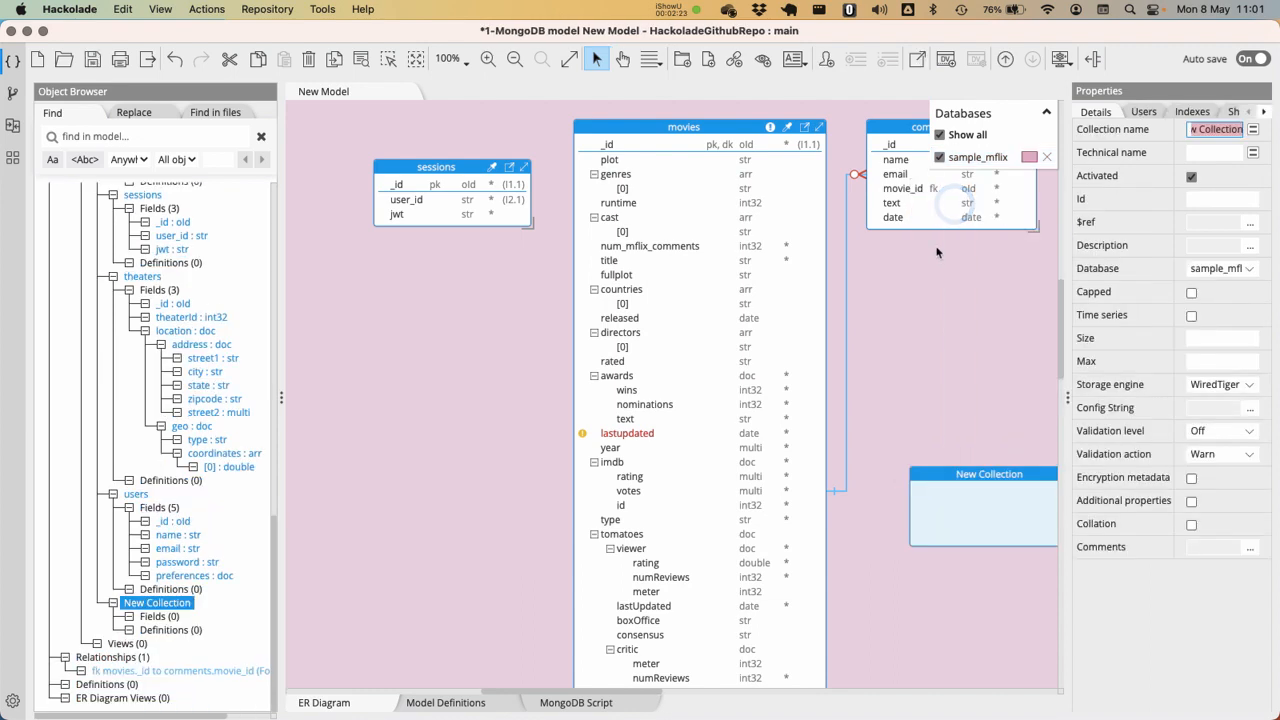
pyautogui.write('Anim')
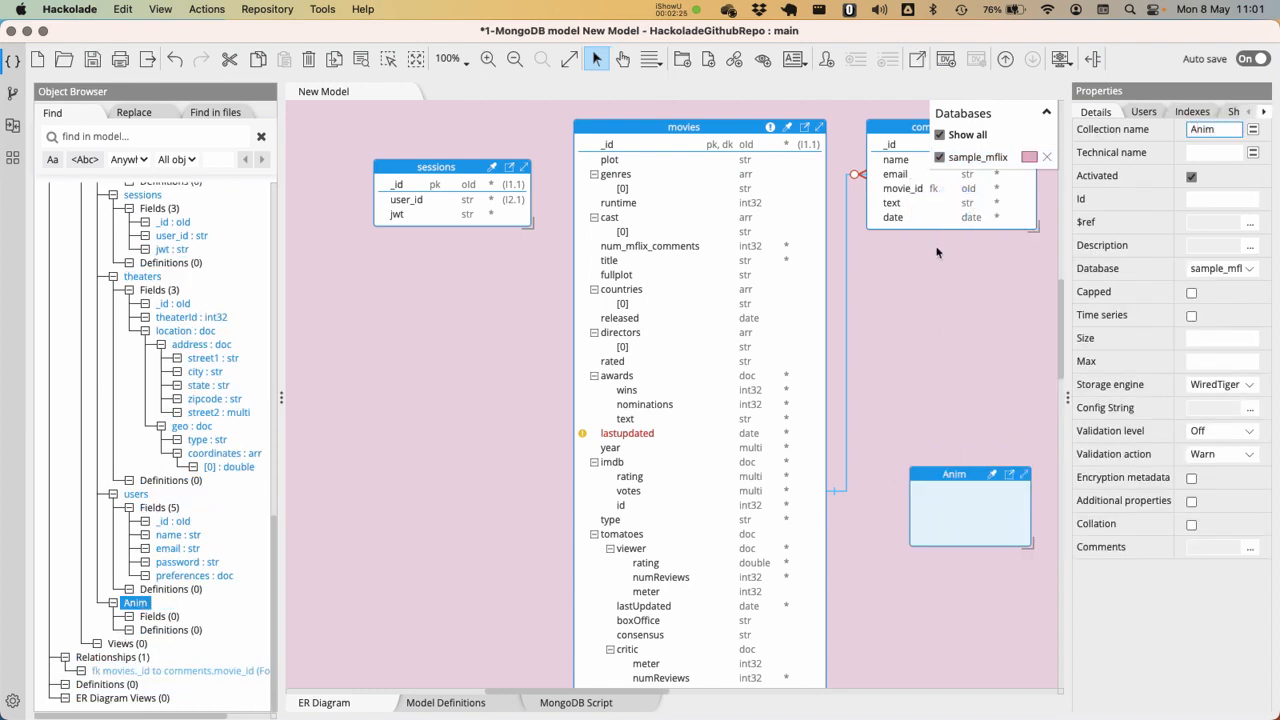
pyautogui.write('als')
# Add an objectId field named id to the Animals collection
pyautogui.click(965, 505)
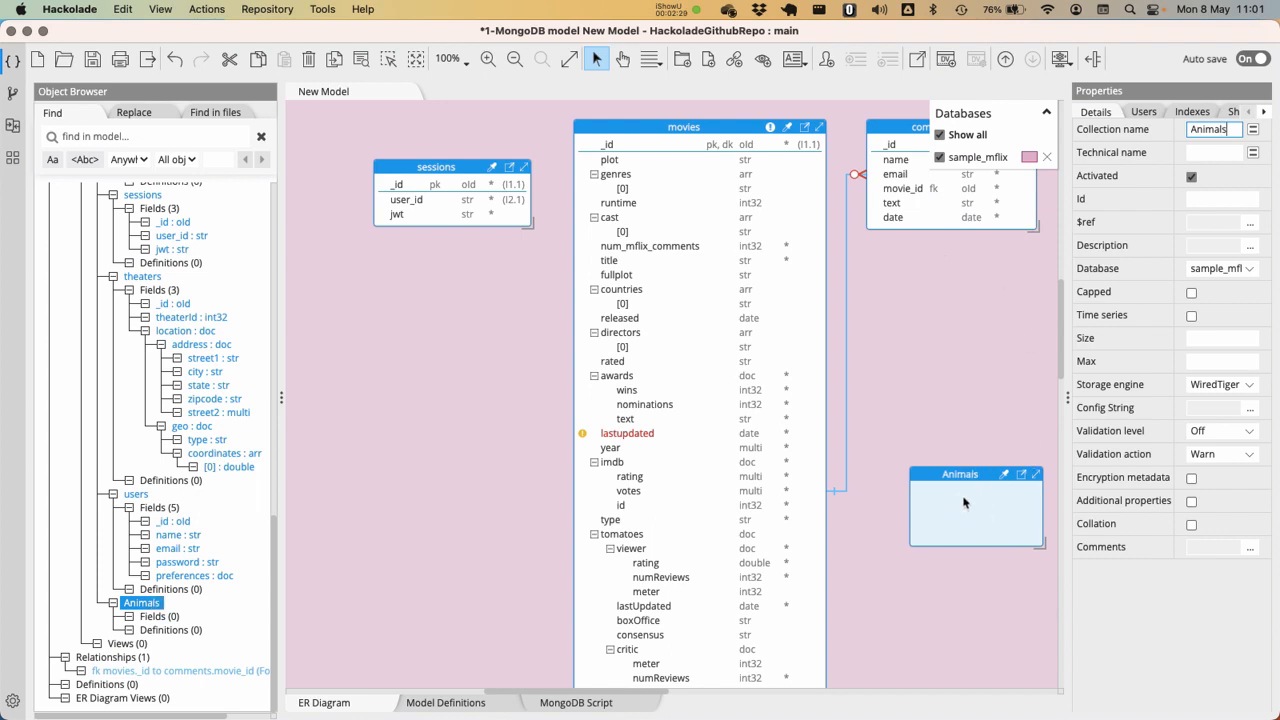
pyautogui.rightClick(946, 505)
pyautogui.click(985, 223)
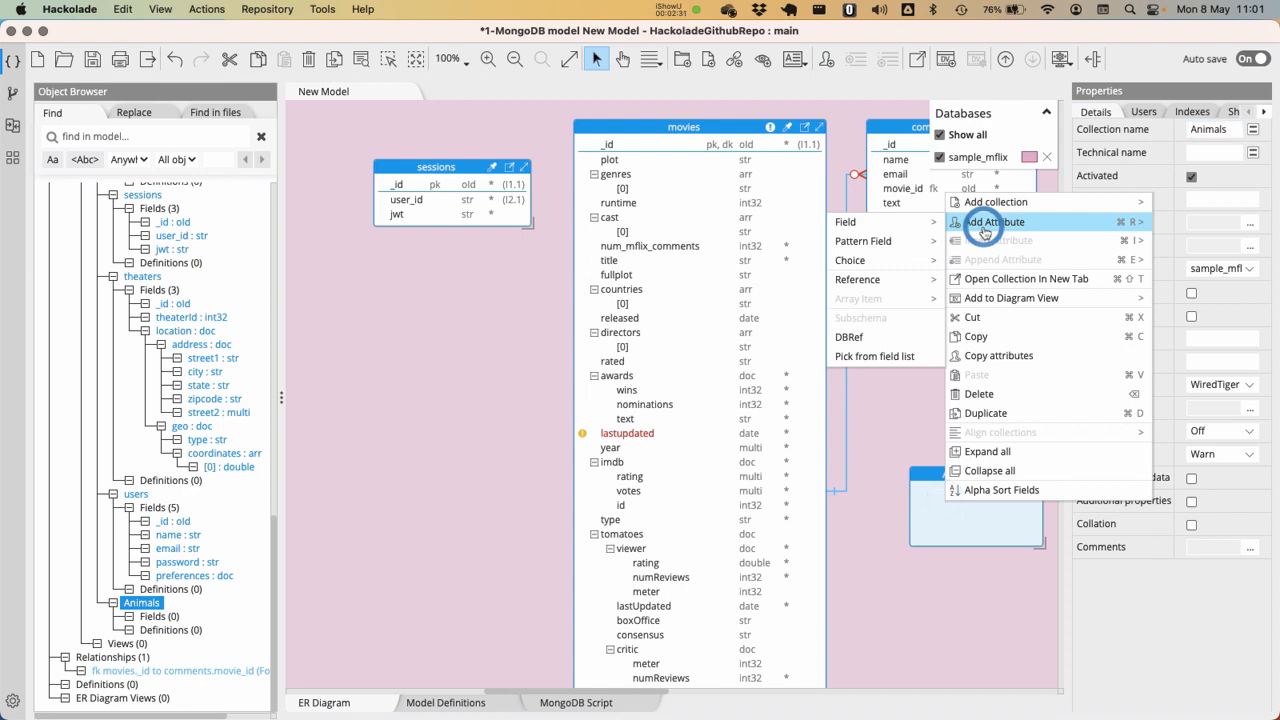
pyautogui.moveTo(846, 222)
pyautogui.click(760, 223)
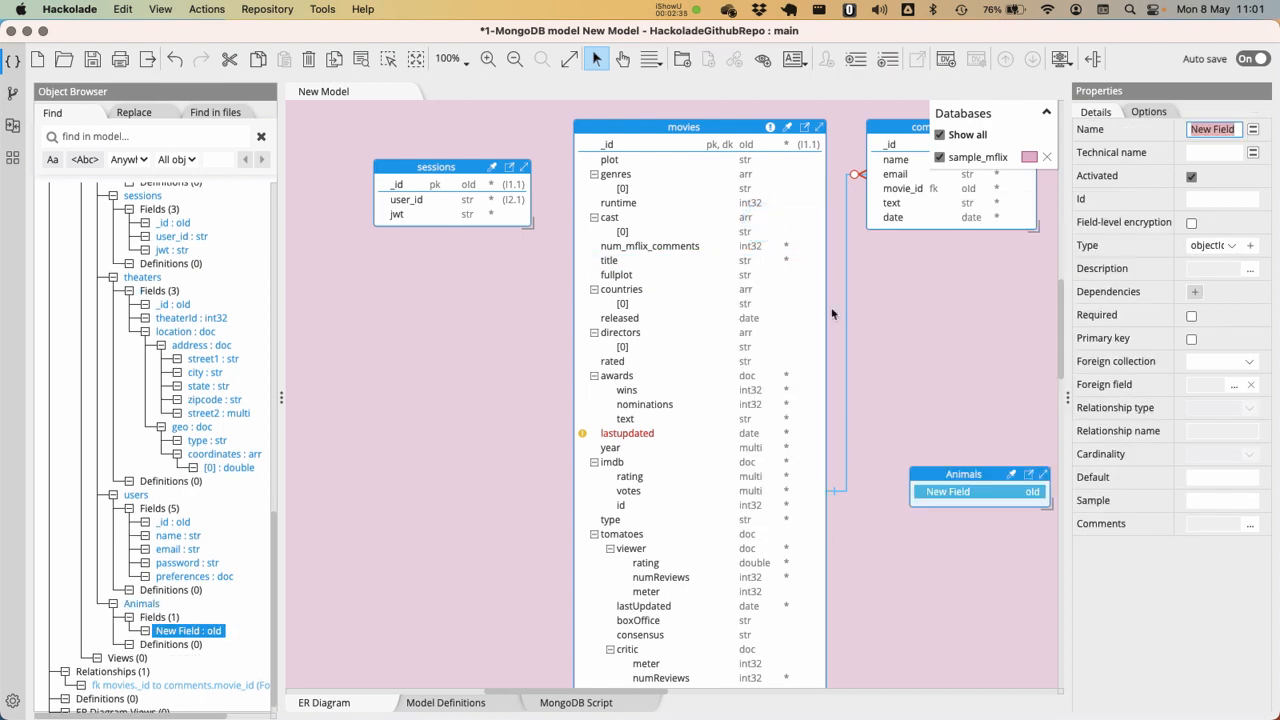
pyautogui.write('id')
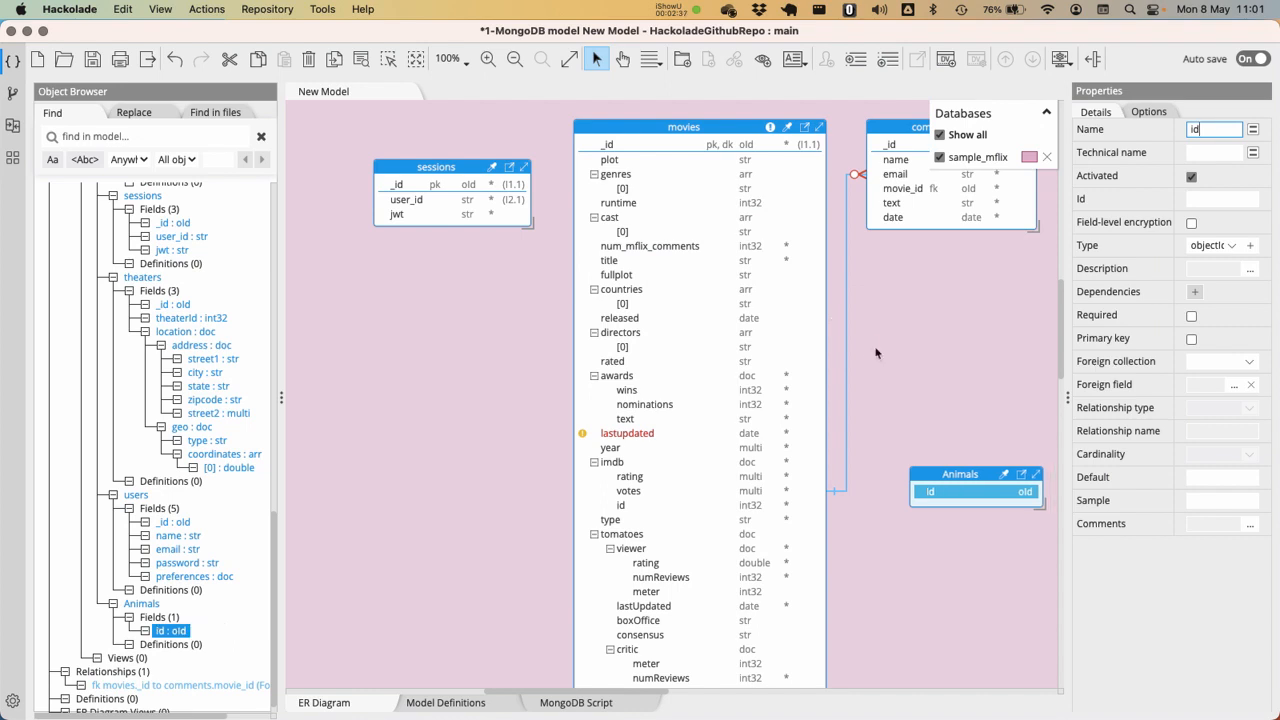
# Add a string field called name to the Animals collection, directly below its id field
pyautogui.click(985, 493)
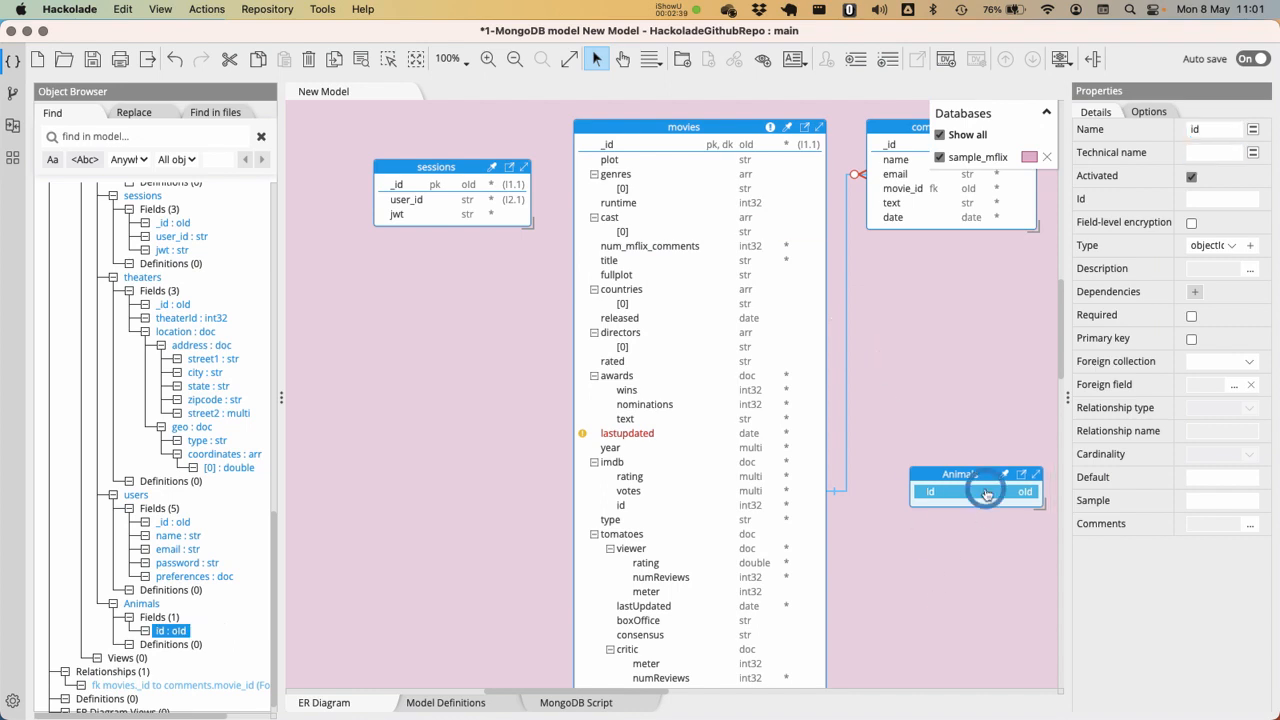
pyautogui.press('super+Return')
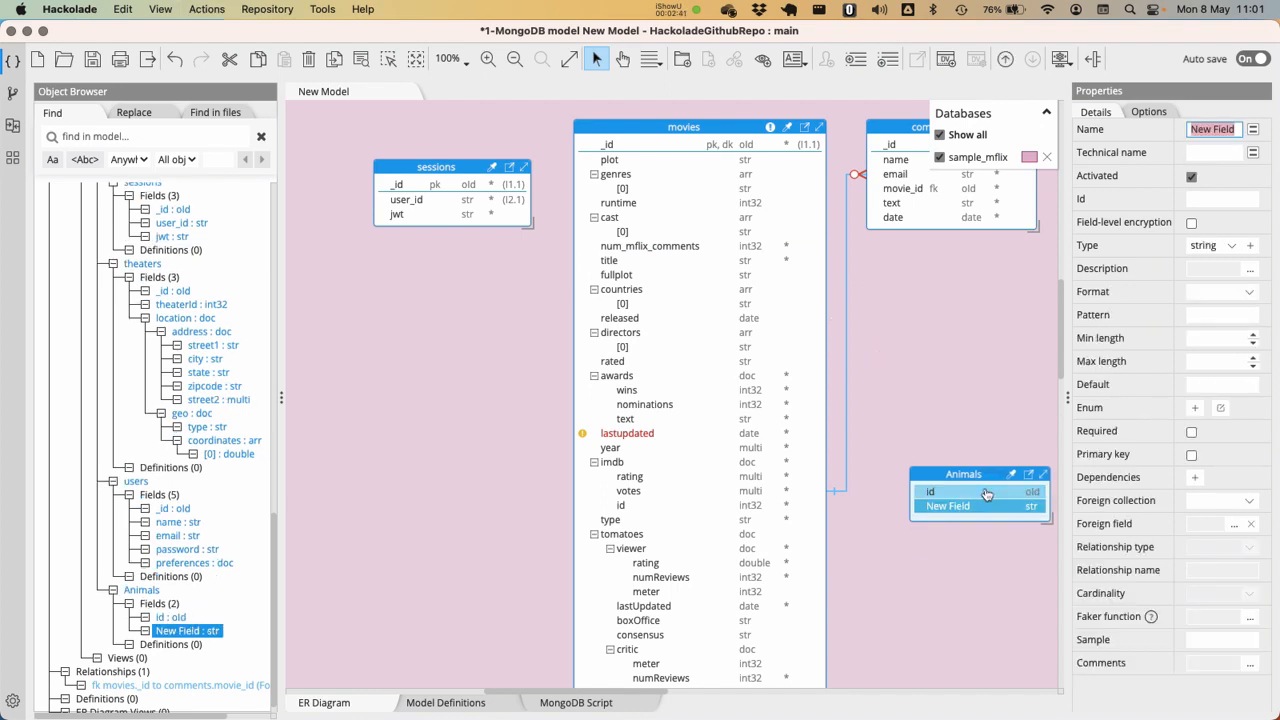
pyautogui.write('name')
pyautogui.press('Return')
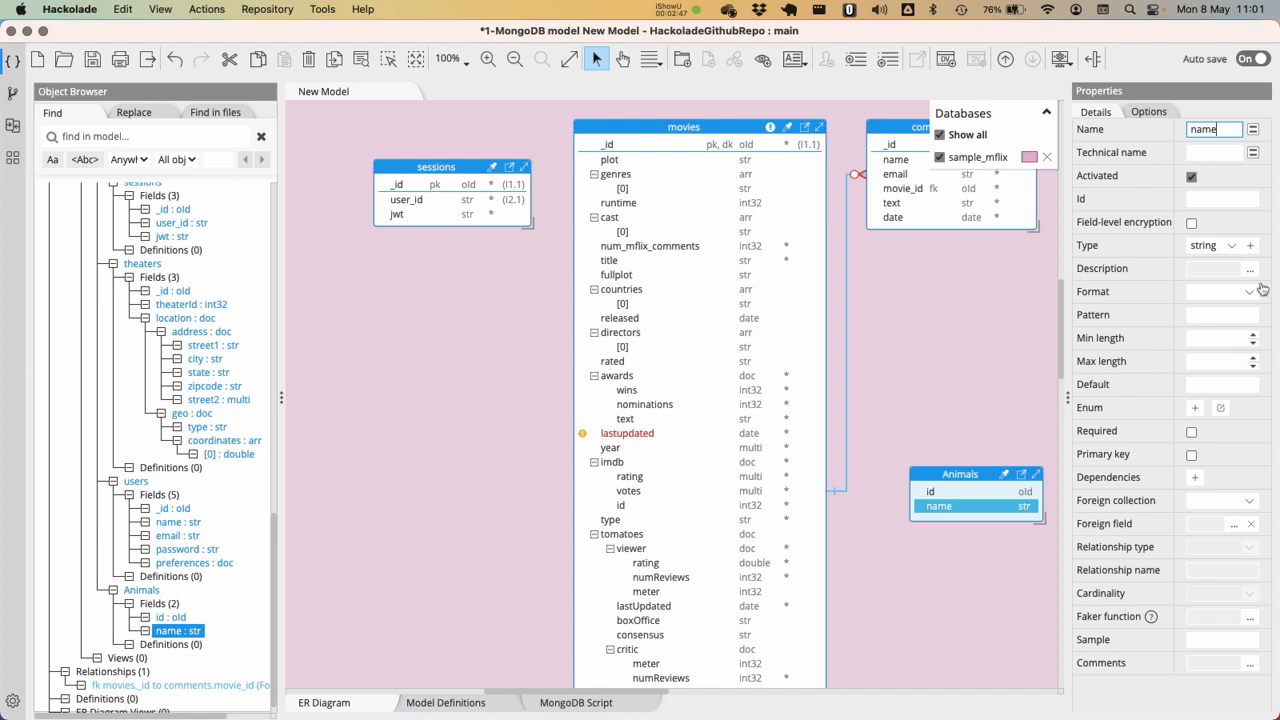
pyautogui.click(928, 311)
# Add a field named movie_id below name in the Animals collection and set its type to objectId
pyautogui.click(944, 506)
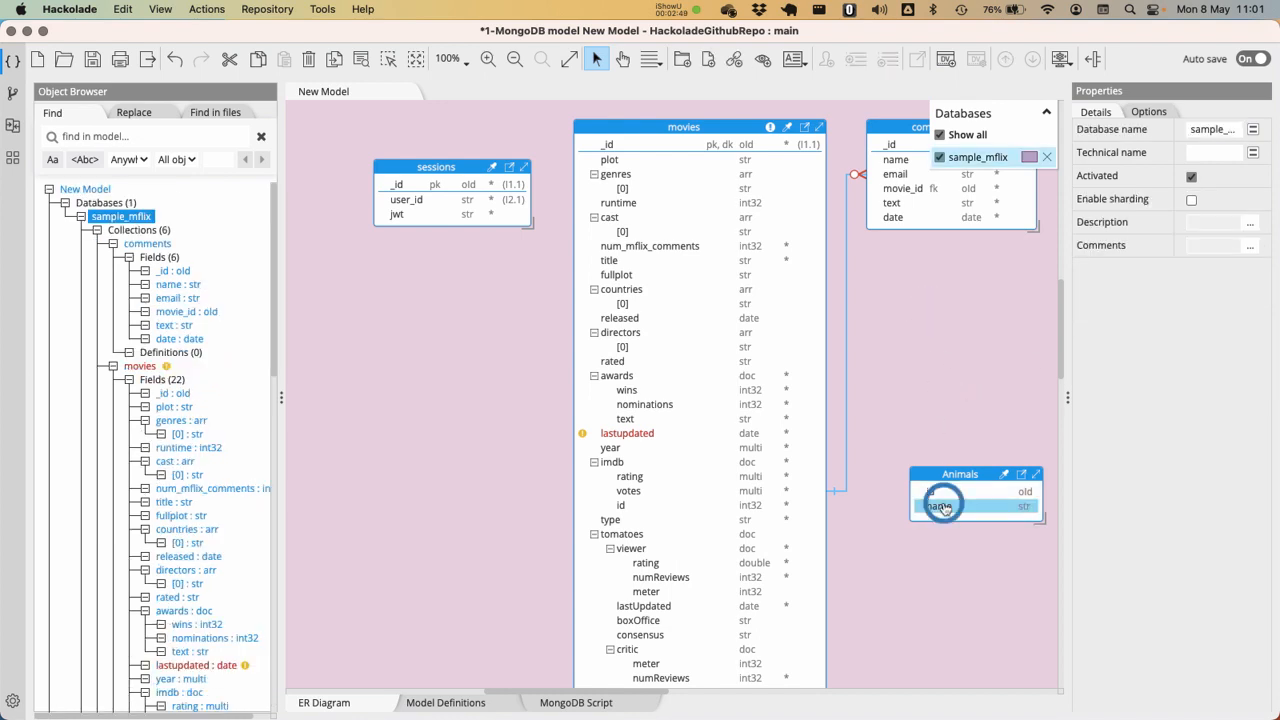
pyautogui.press('super+Return')
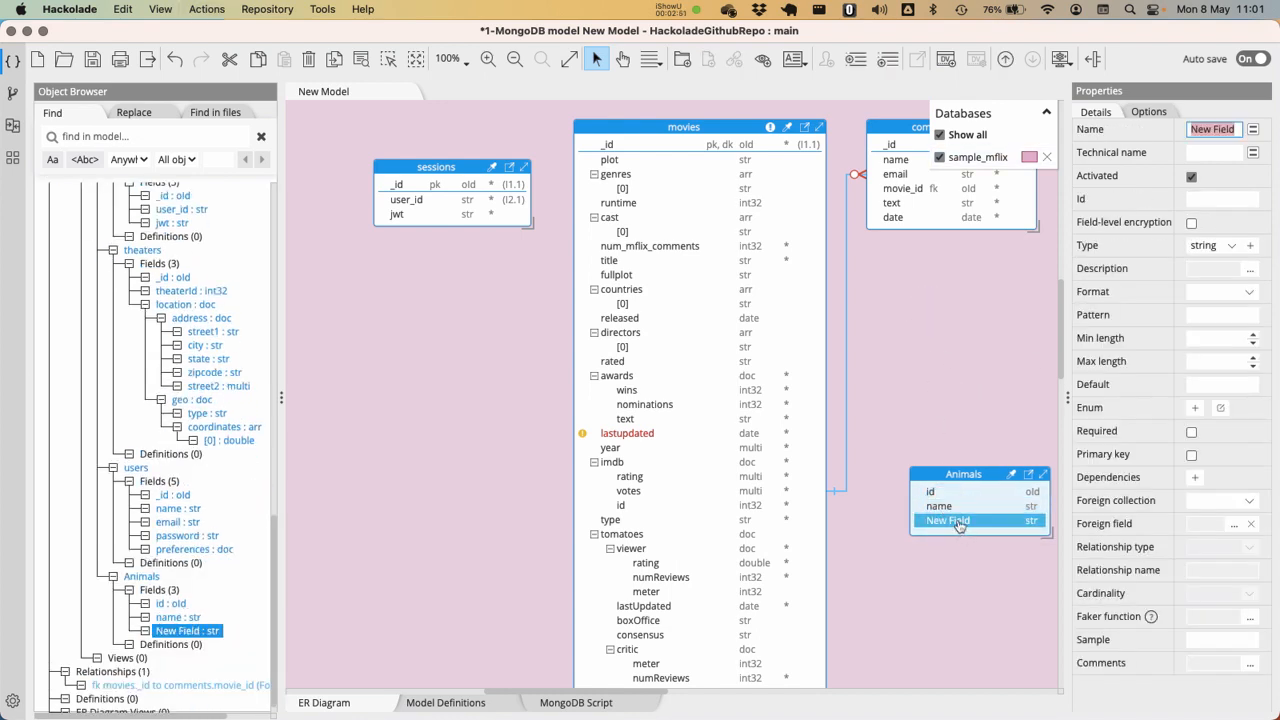
pyautogui.click(958, 522)
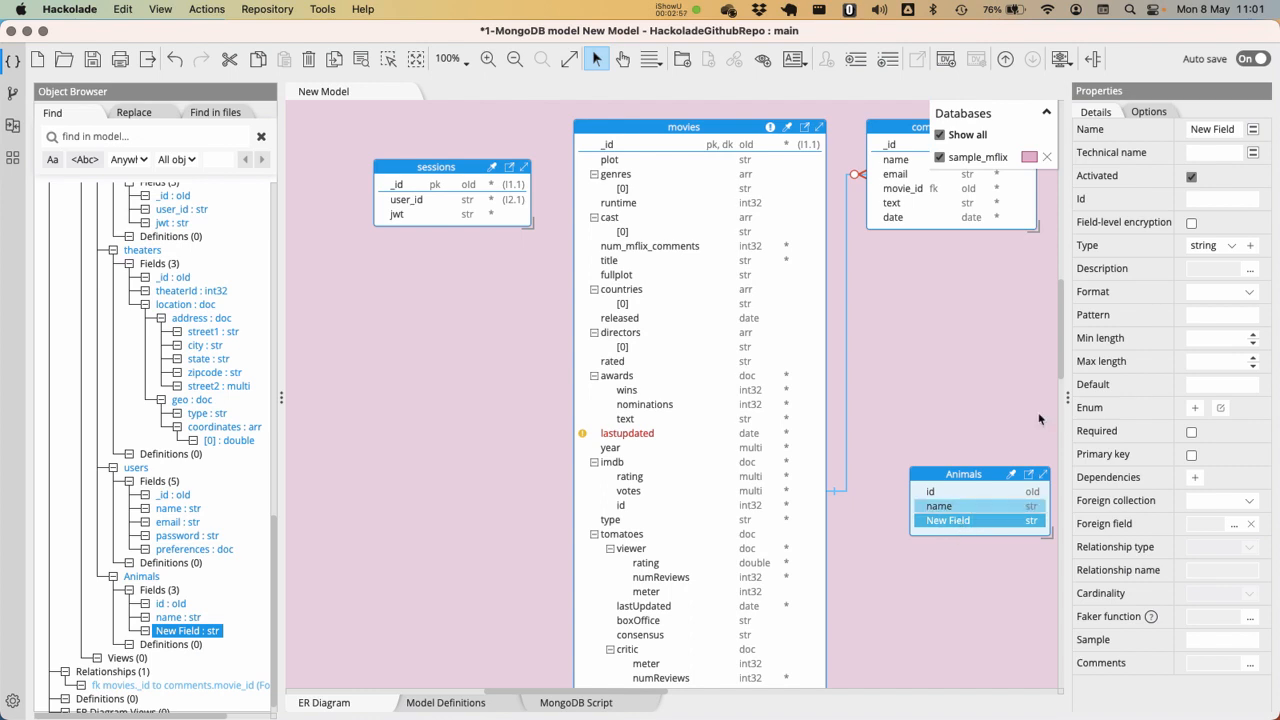
pyautogui.click(1203, 128)
pyautogui.write('movie)')
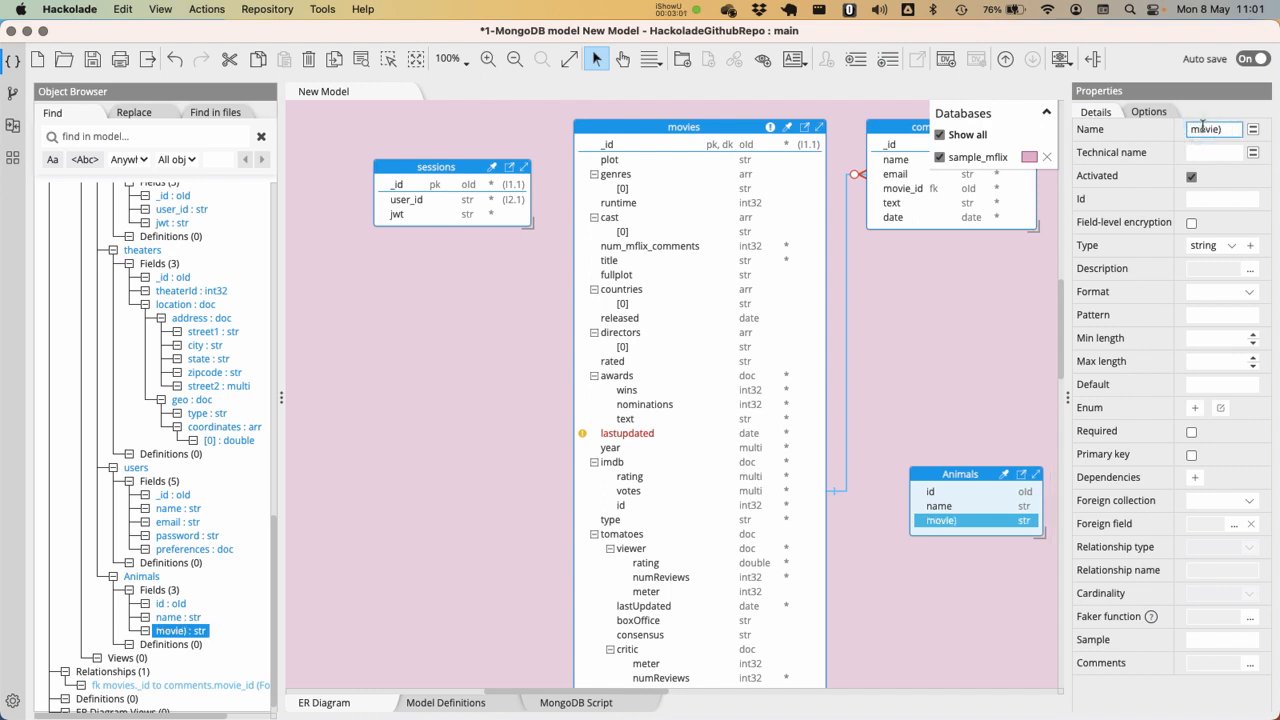
pyautogui.press('BackSpace')
pyautogui.write('_id')
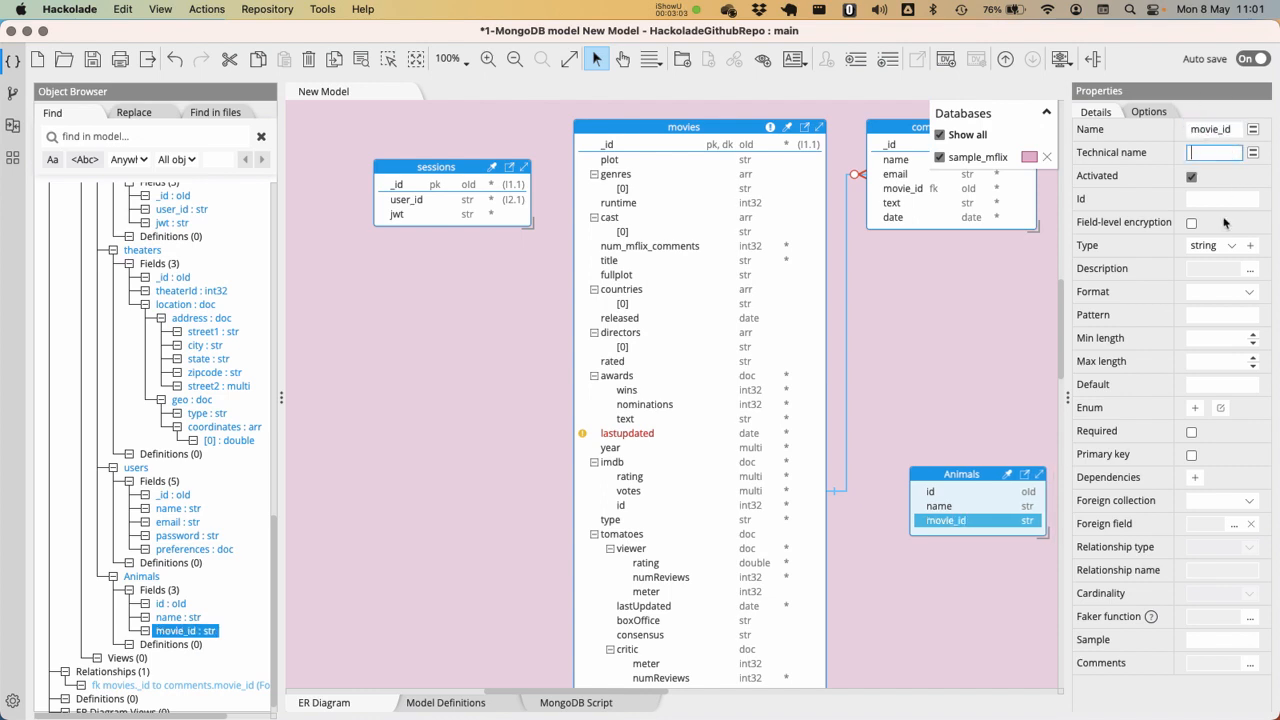
pyautogui.click(1232, 245)
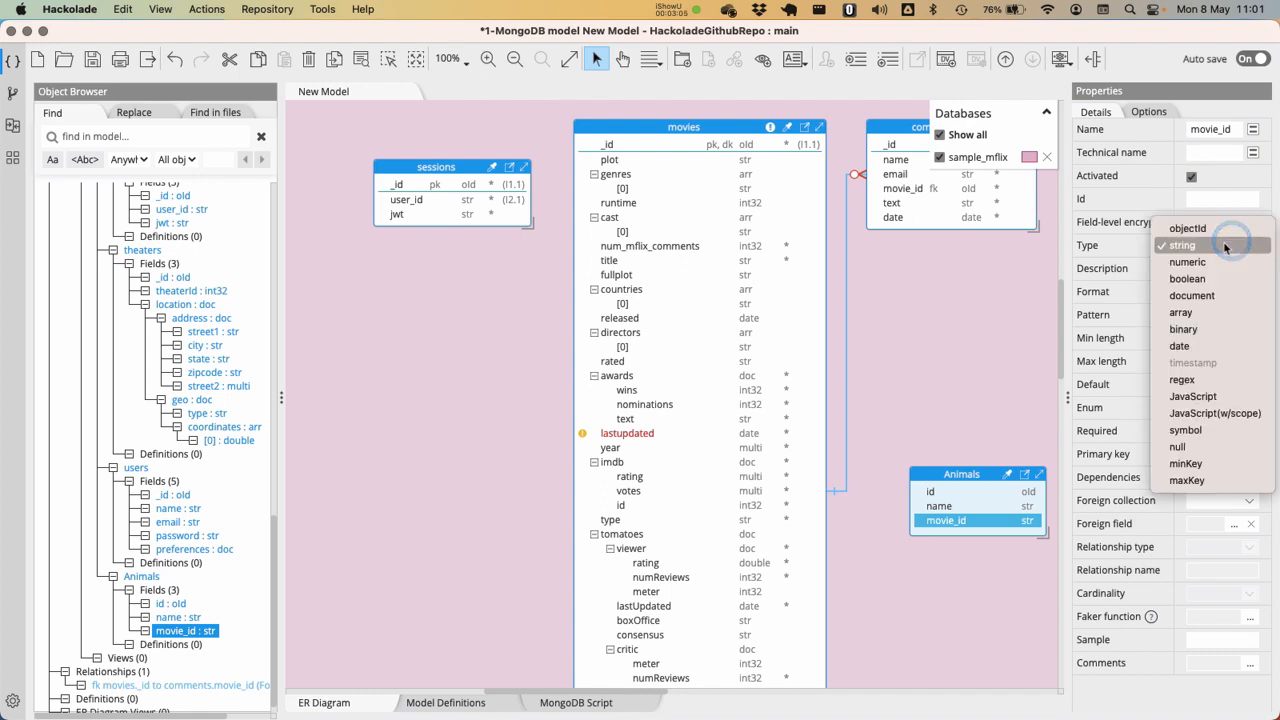
pyautogui.click(1200, 228)
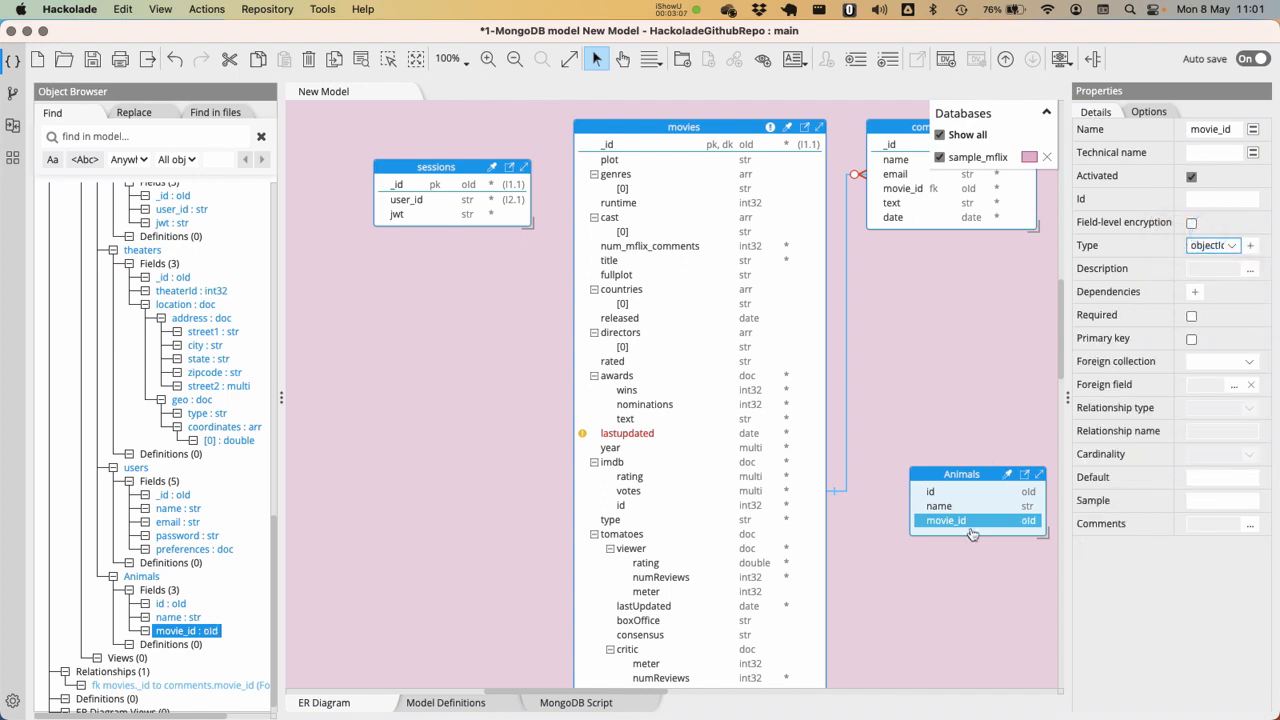
# Create a foreign key relationship between Animals.movie_id and movies._id, with a child cardinality of 0..n
pyautogui.moveTo(950, 519); pyautogui.dragTo(686, 145)
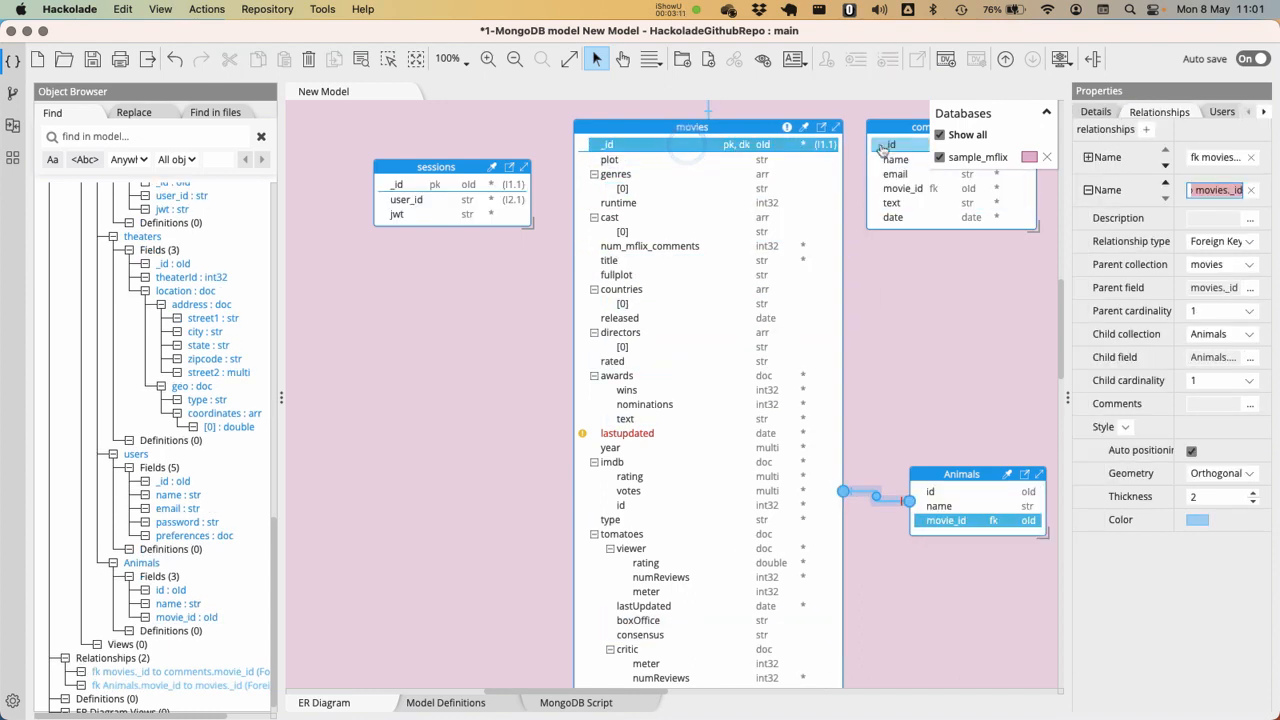
pyautogui.scroll(4, 906, 266)
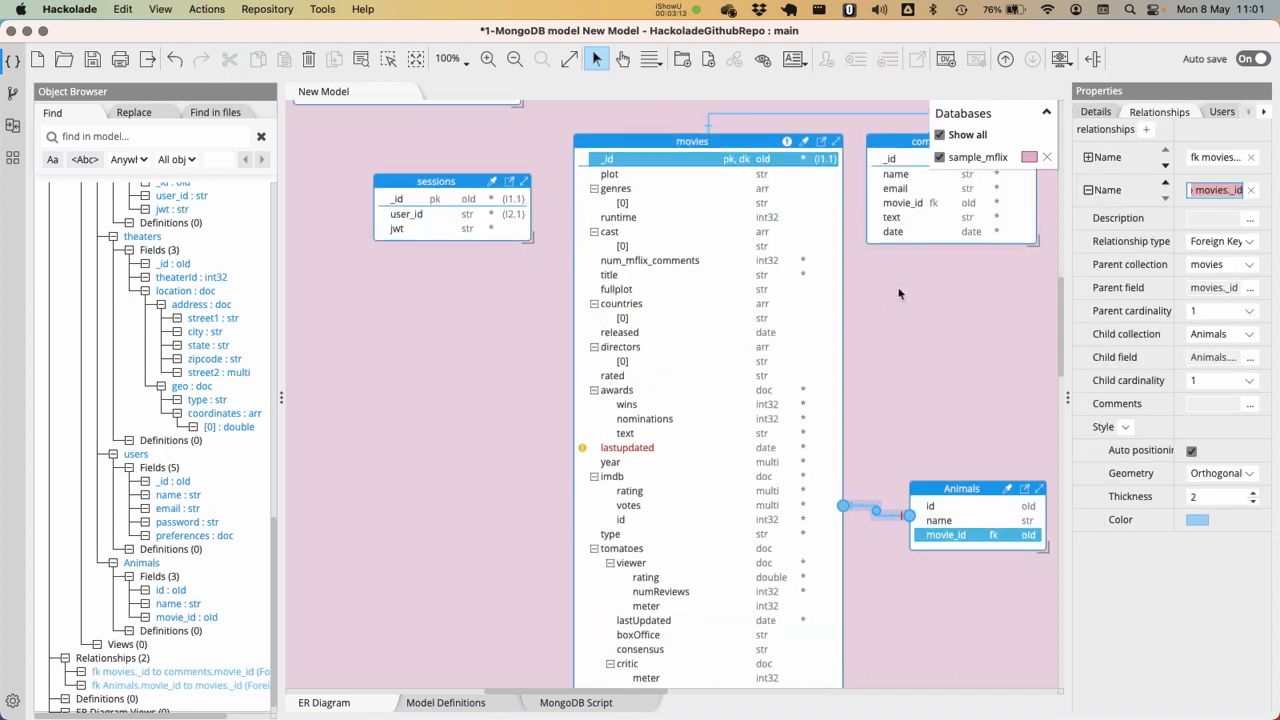
pyautogui.click(985, 558)
pyautogui.click(882, 587)
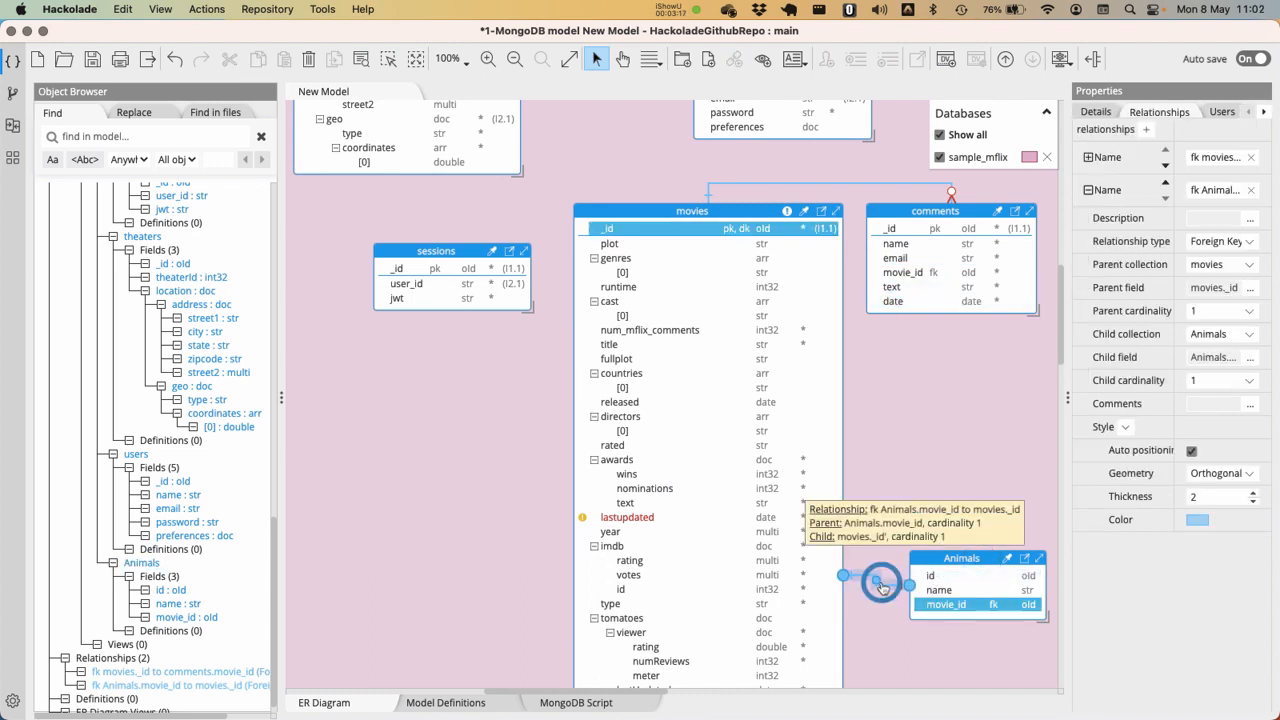
pyautogui.click(1250, 381)
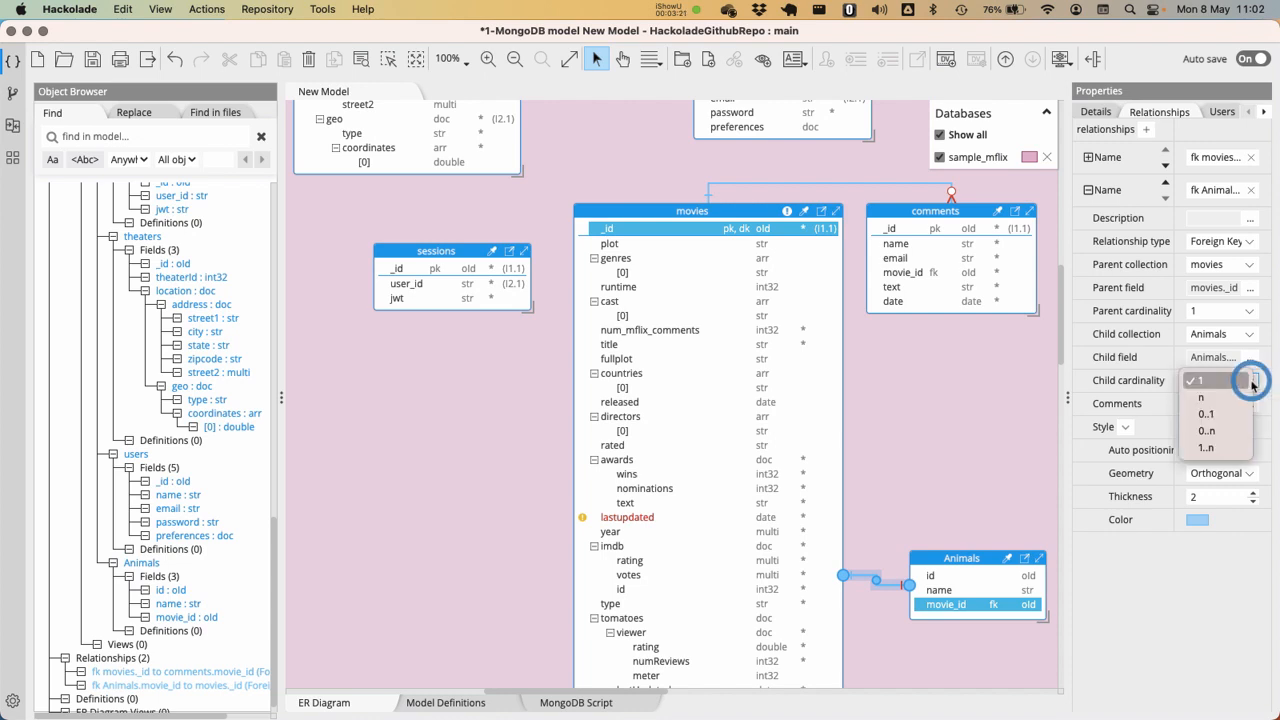
pyautogui.click(1226, 440)
pyautogui.click(939, 457)
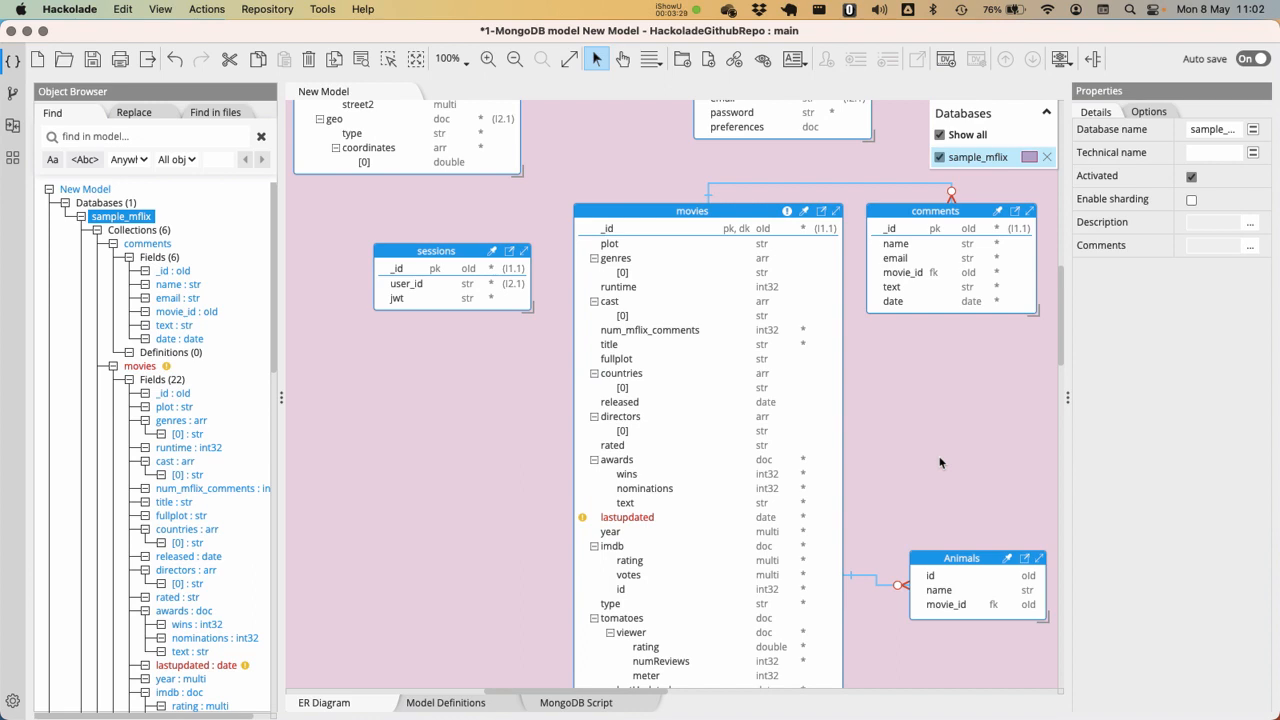
# View the MongoDB script for sample_mflix as an Update Script in Shell format, without sample data
pyautogui.click(575, 702)
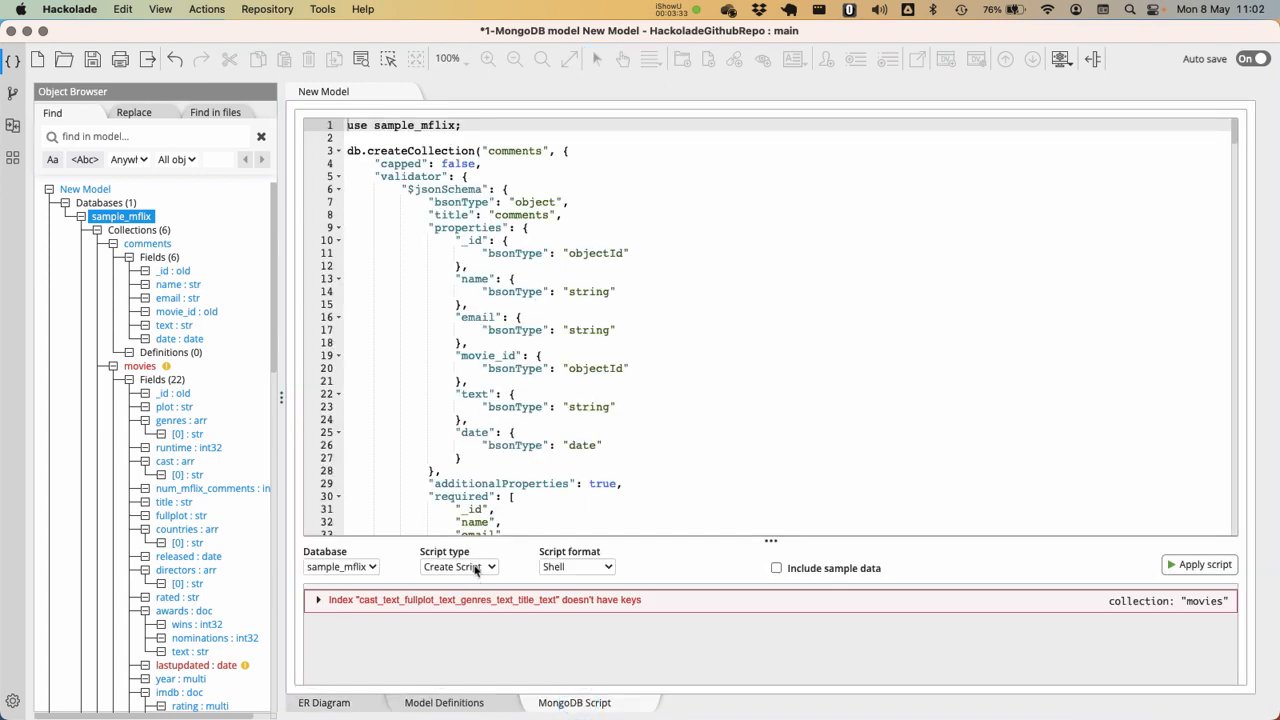
pyautogui.click(470, 569)
pyautogui.click(469, 583)
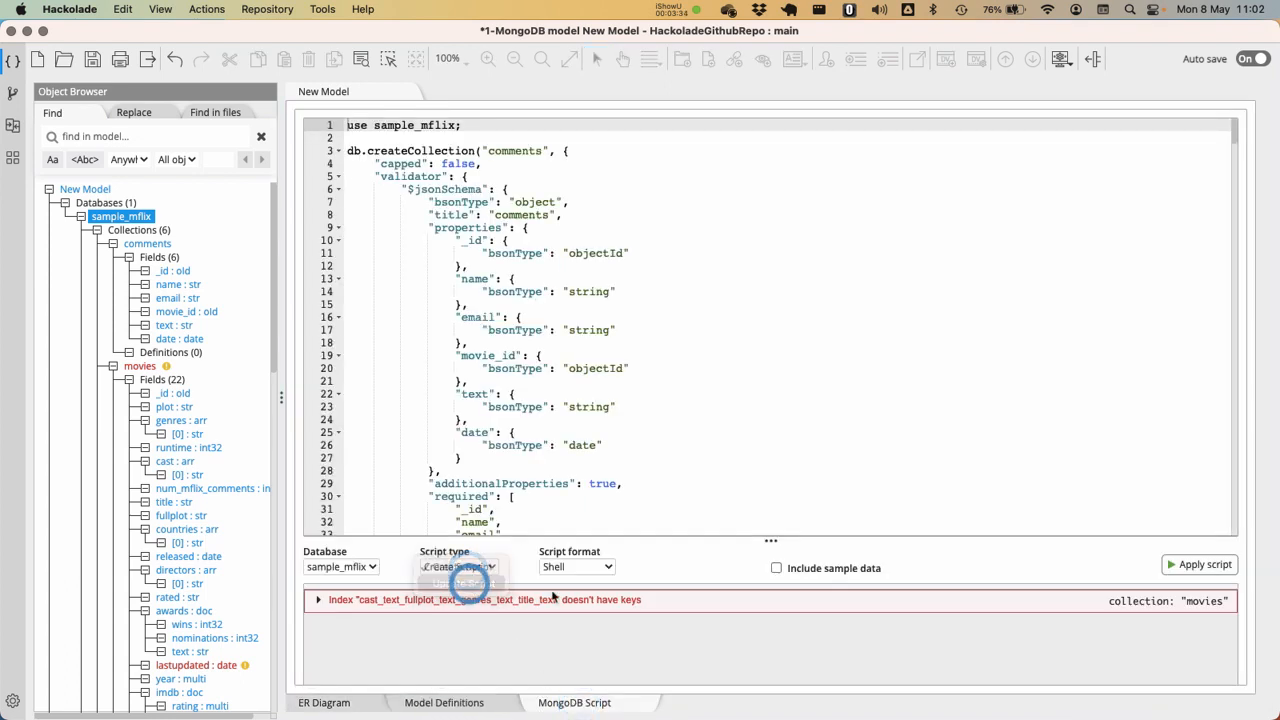
pyautogui.click(775, 568)
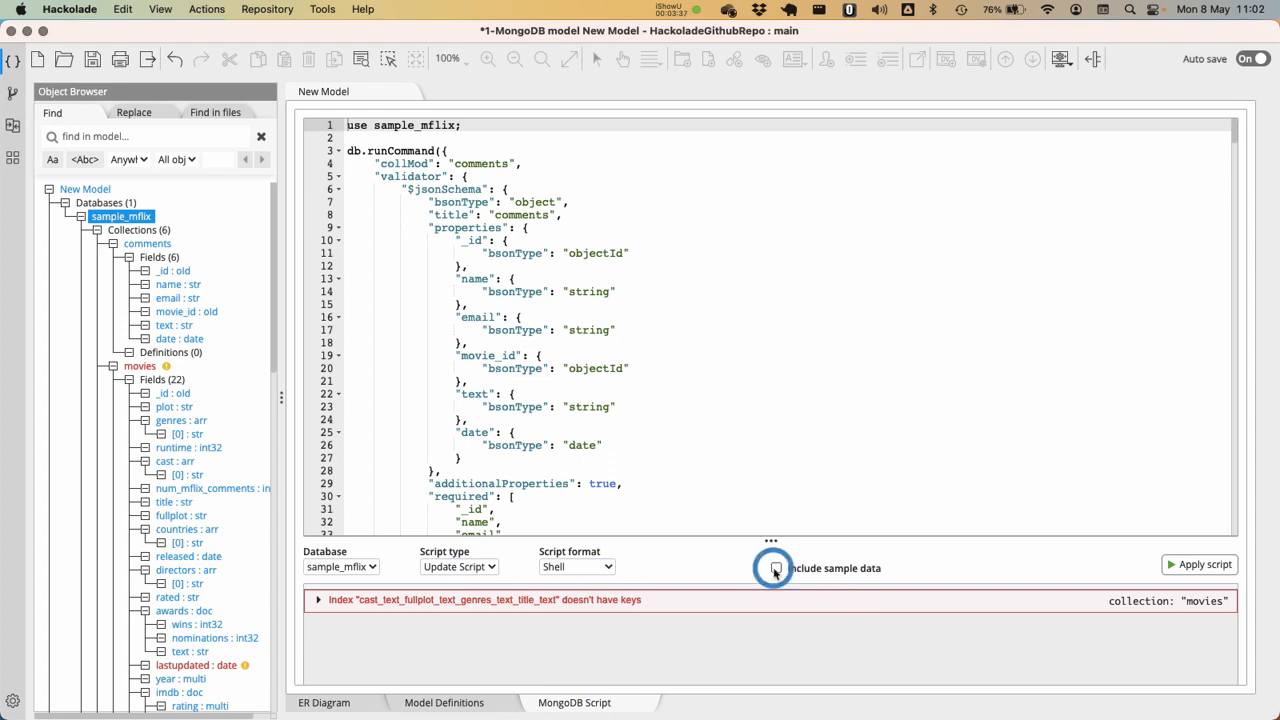
pyautogui.click(776, 569)
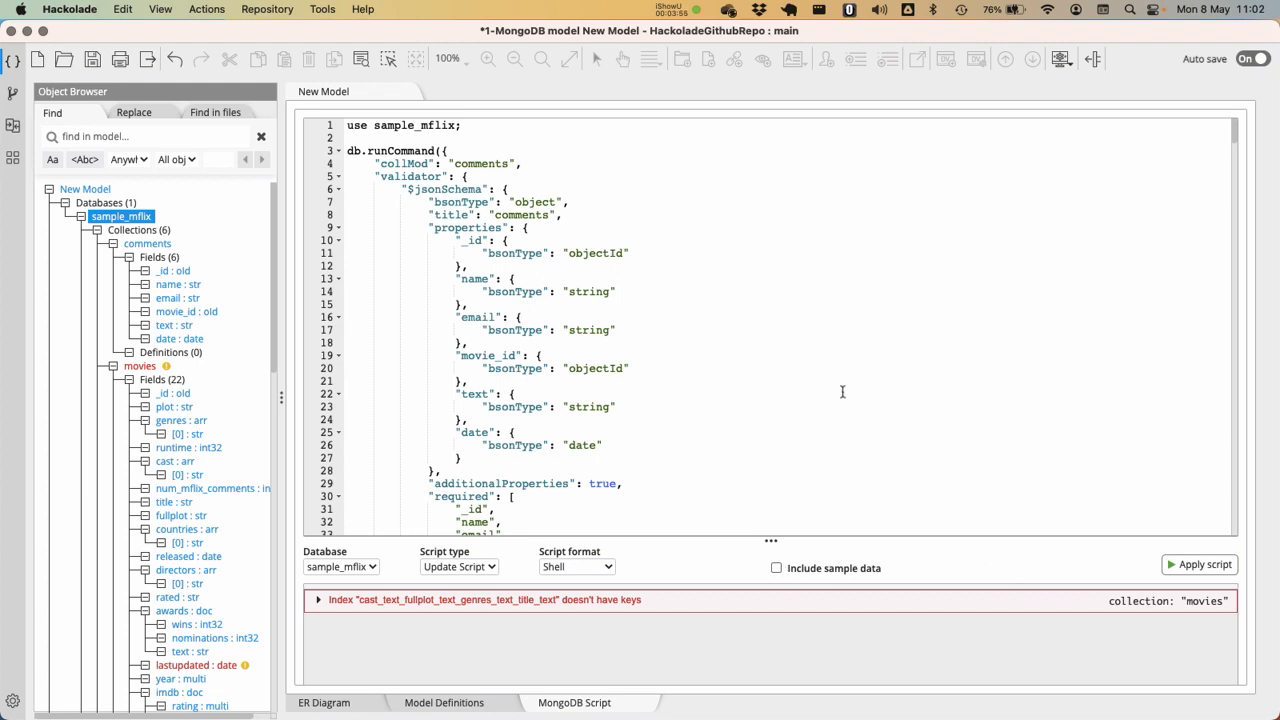
# Save the model, and commit and push all local changes on the main branch with the message "mflix v2"
pyautogui.click(866, 336)
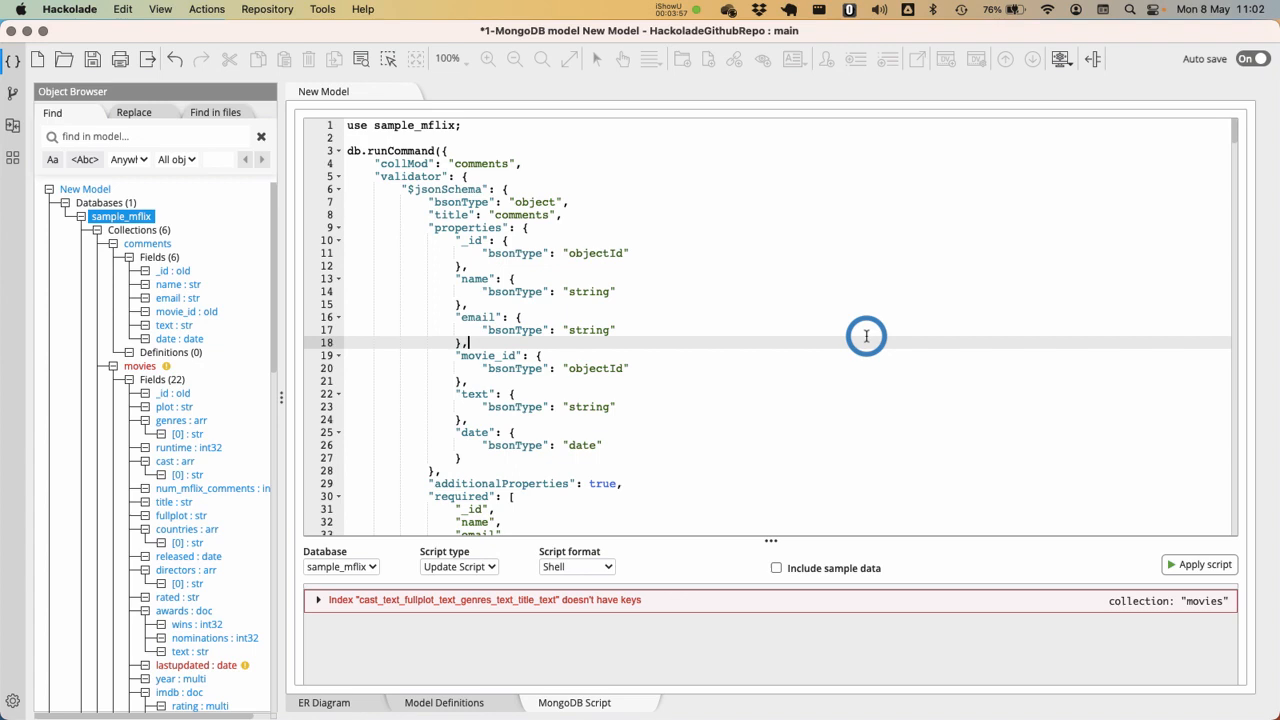
pyautogui.press('super+s')
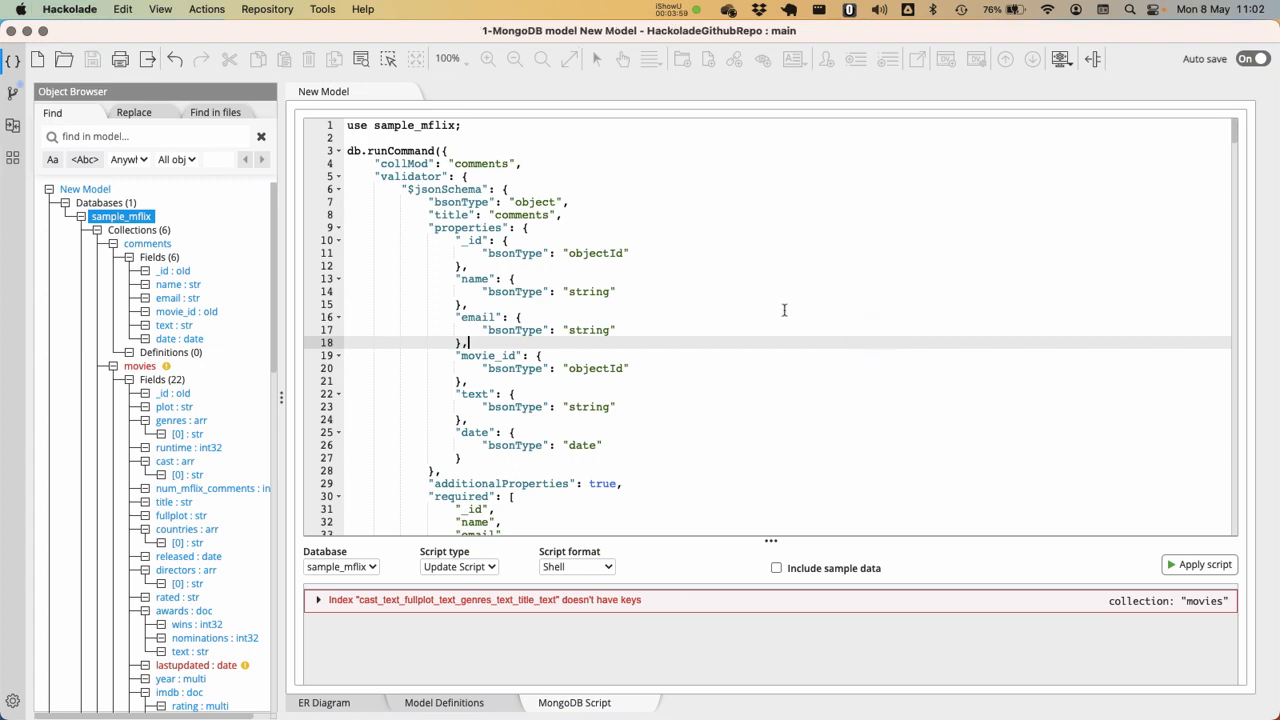
pyautogui.click(12, 93)
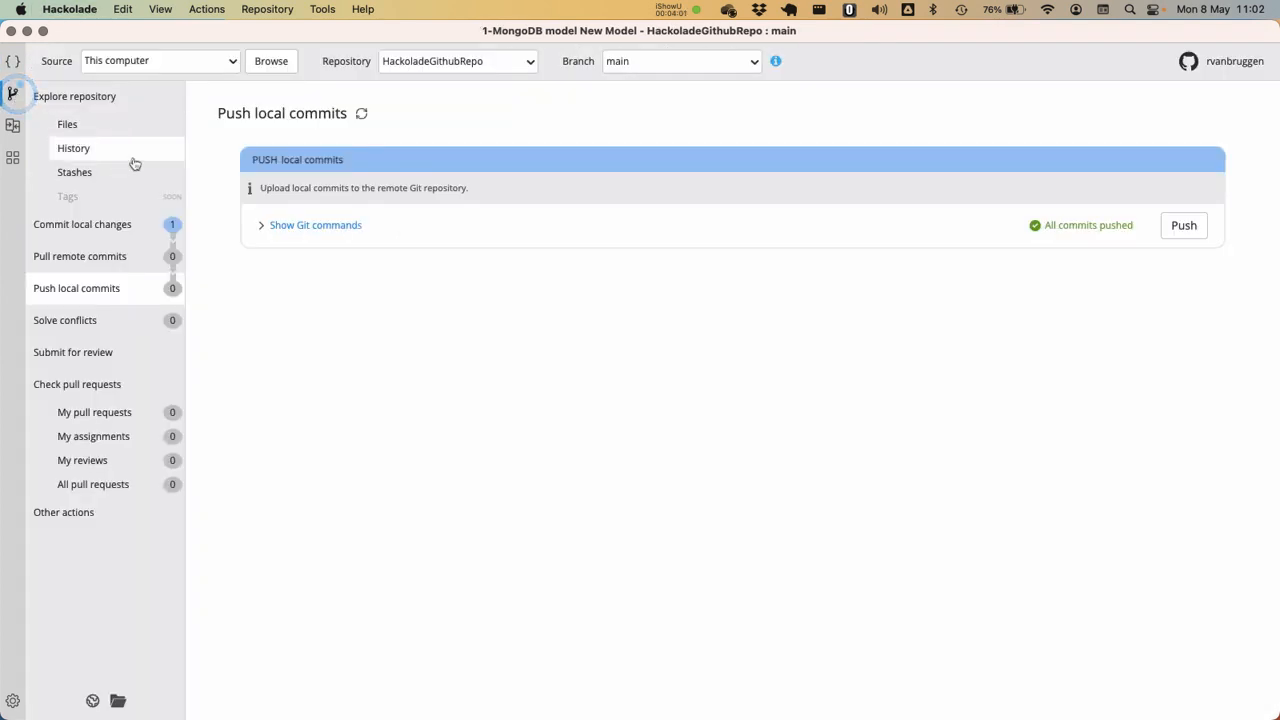
pyautogui.click(128, 221)
pyautogui.click(424, 236)
pyautogui.write('mflix v2')
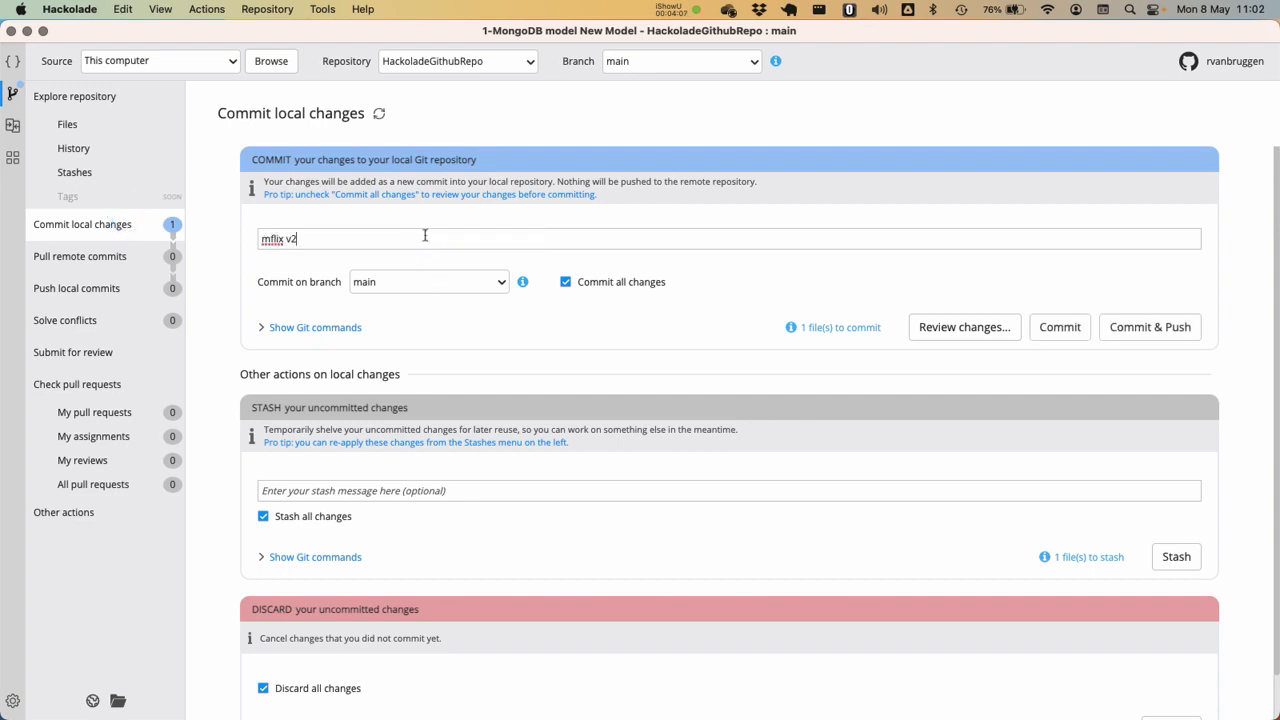
pyautogui.click(1137, 327)
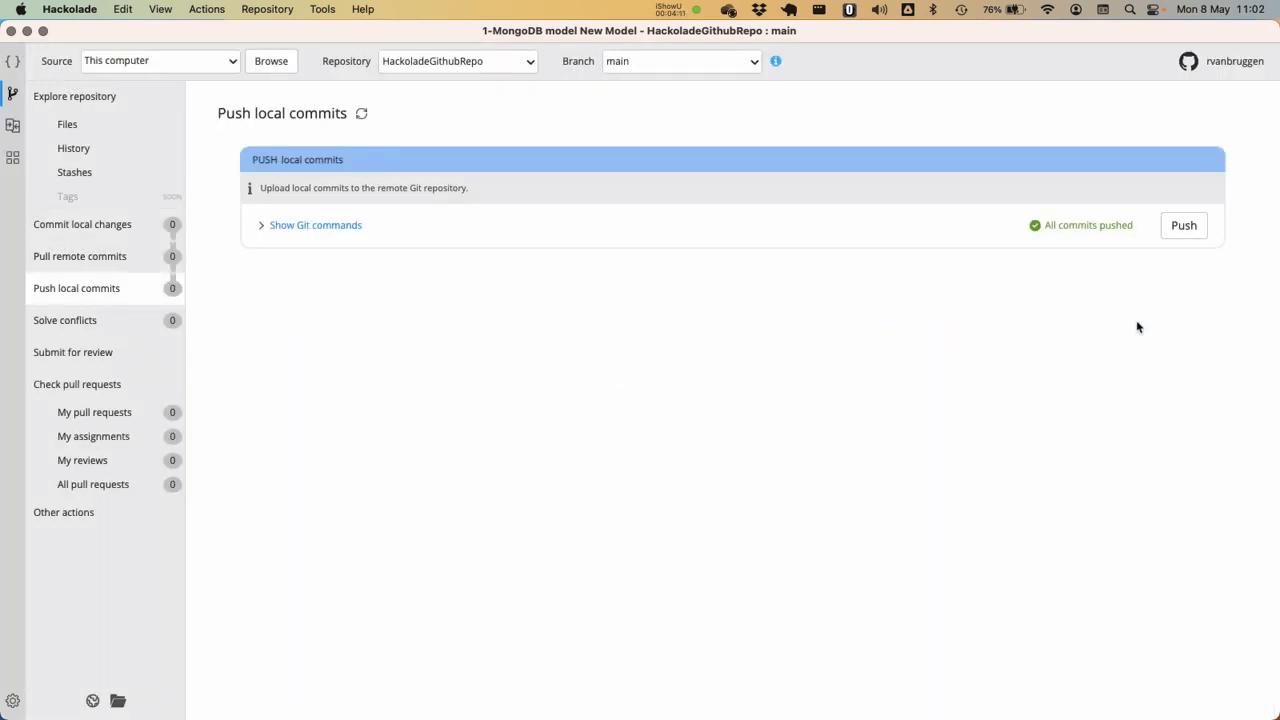
# Close the model and reopen "1-MongoDB model New Model" from the recent models
pyautogui.click(1026, 420)
pyautogui.press('super+w')
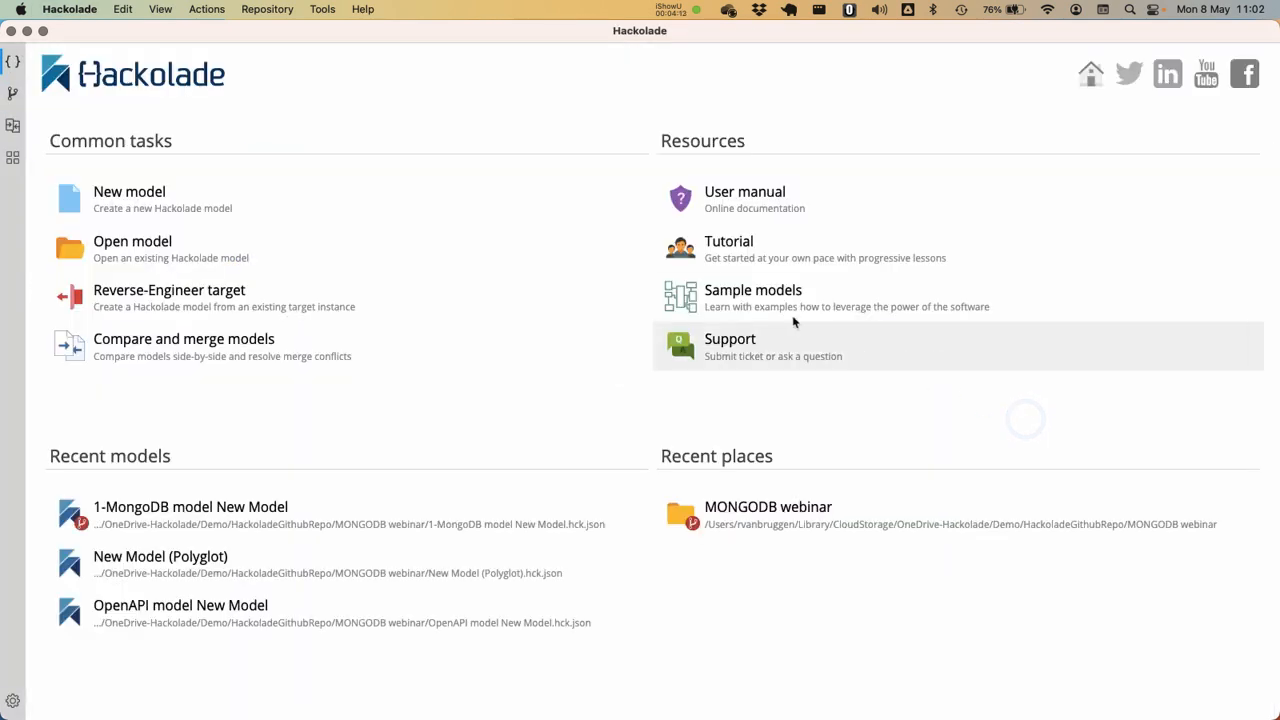
pyautogui.click(194, 507)
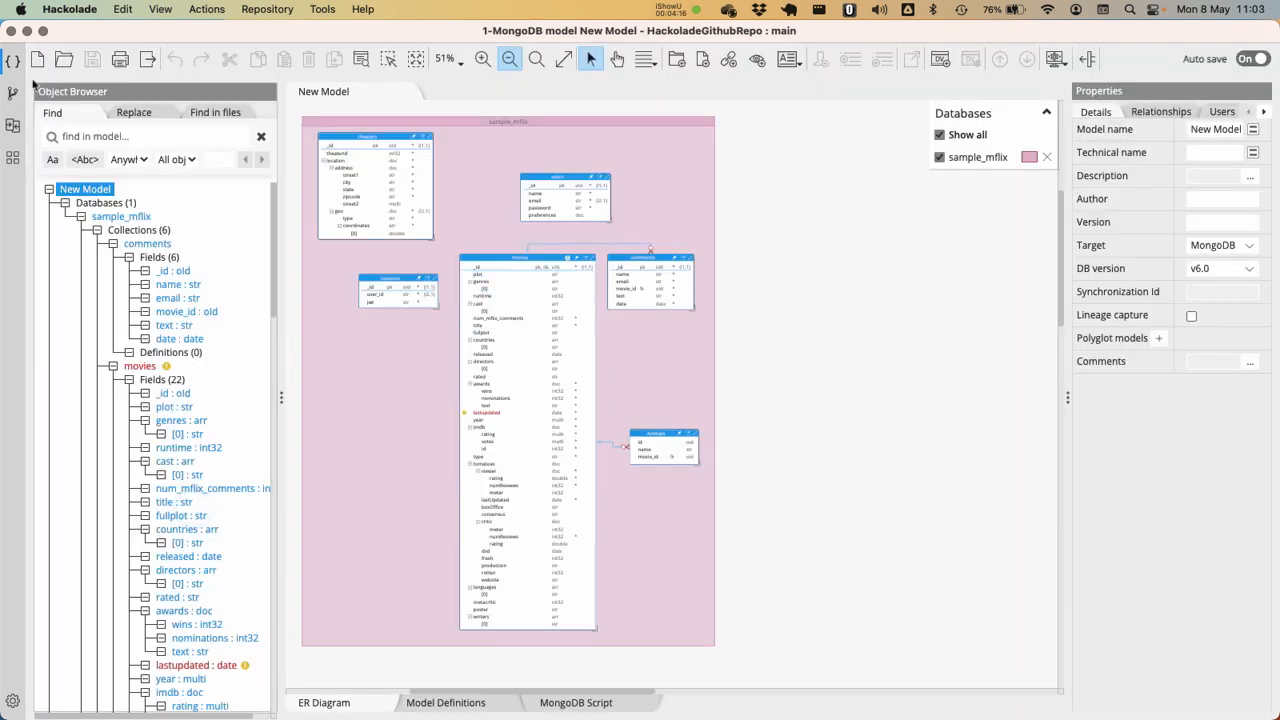
# Compare the latest Mflix v1 commit with the mflix v2 commit in the repository history, and close the comparison
pyautogui.click(12, 98)
pyautogui.click(85, 148)
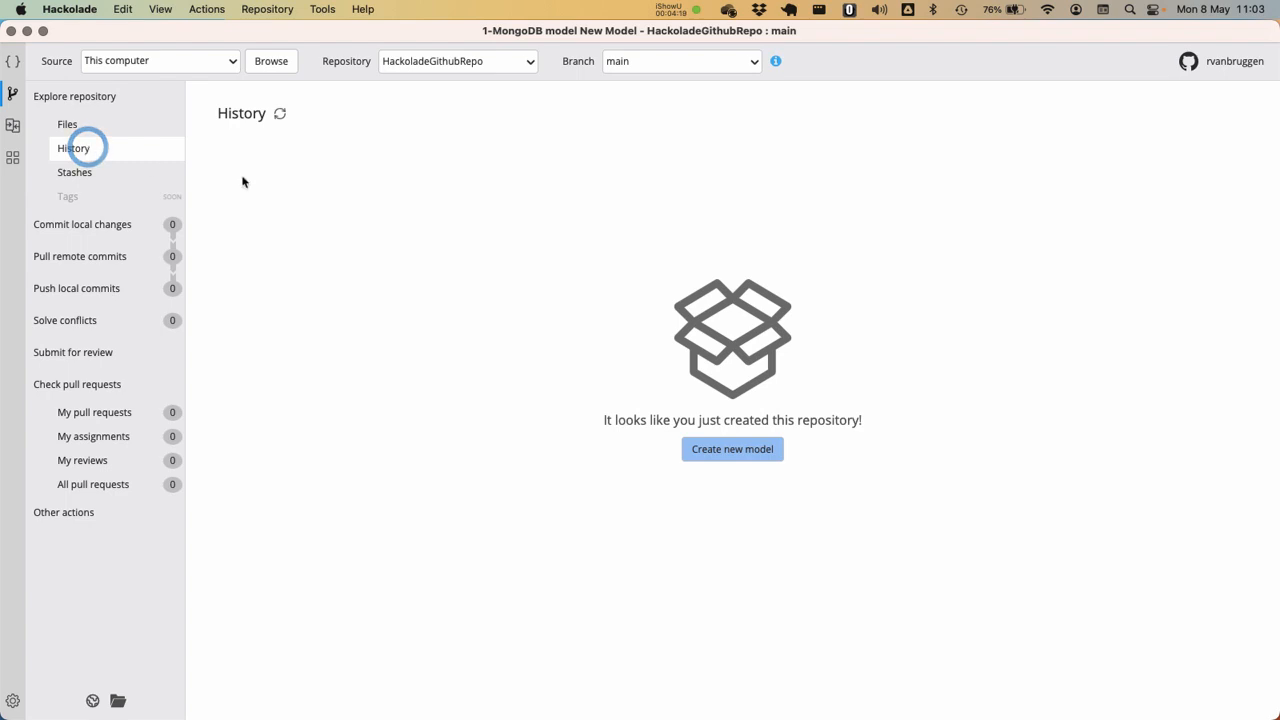
pyautogui.click(418, 255)
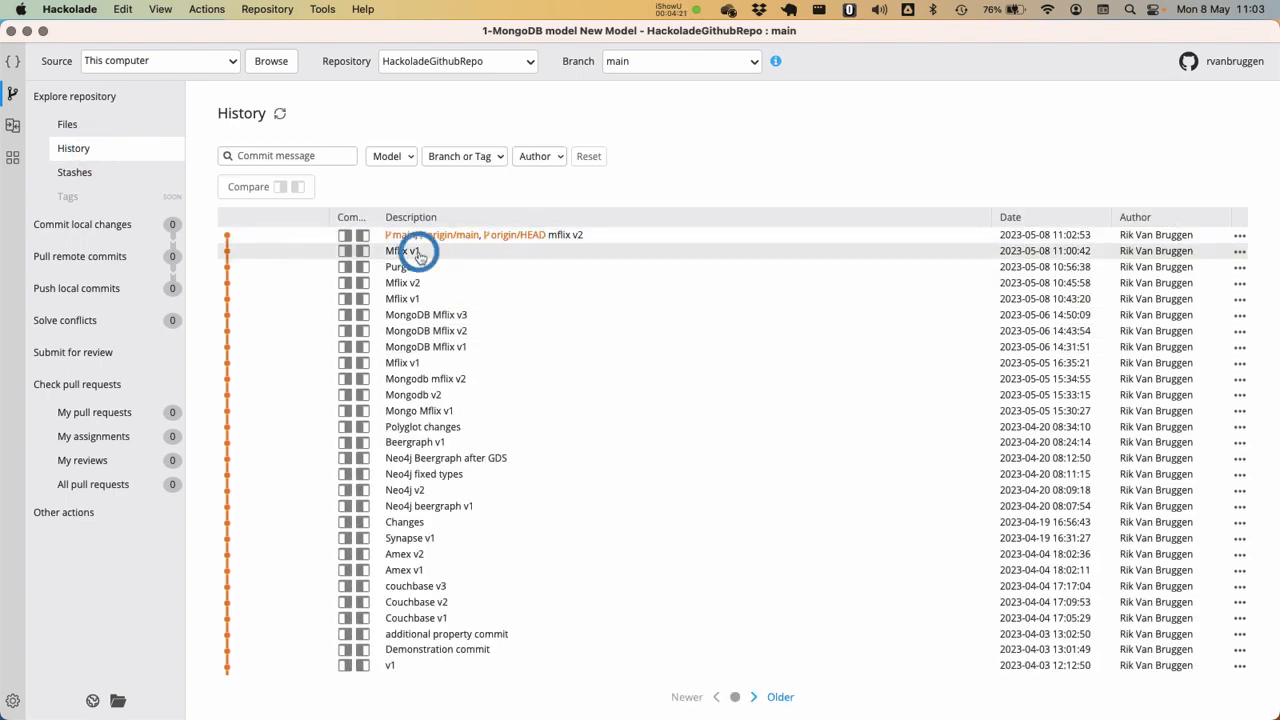
pyautogui.click(588, 238)
pyautogui.click(541, 251)
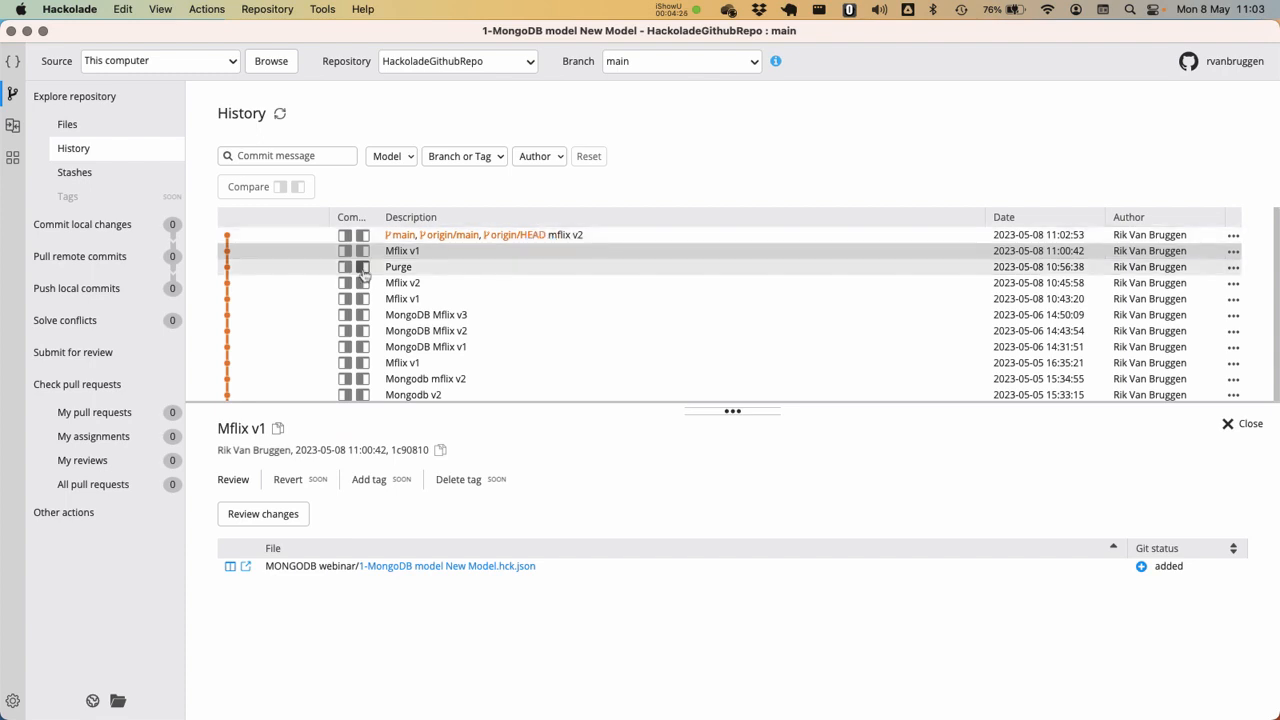
pyautogui.click(345, 251)
pyautogui.click(362, 235)
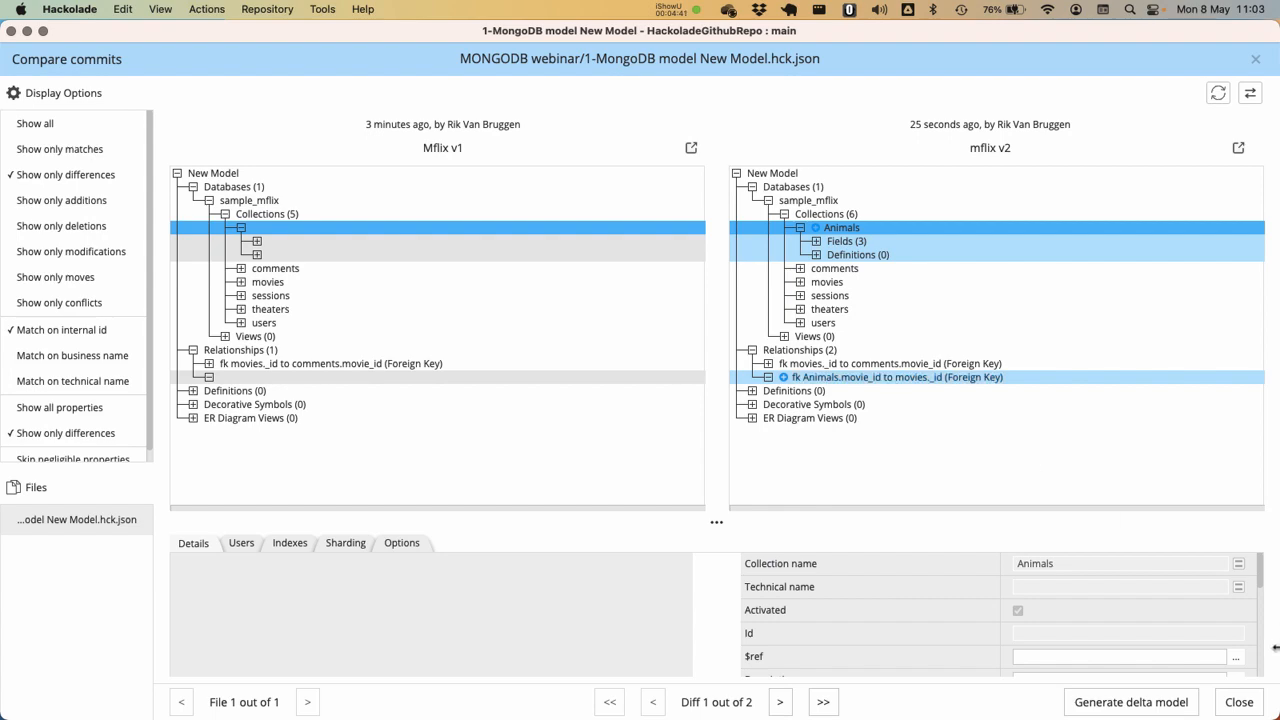
pyautogui.click(1240, 703)
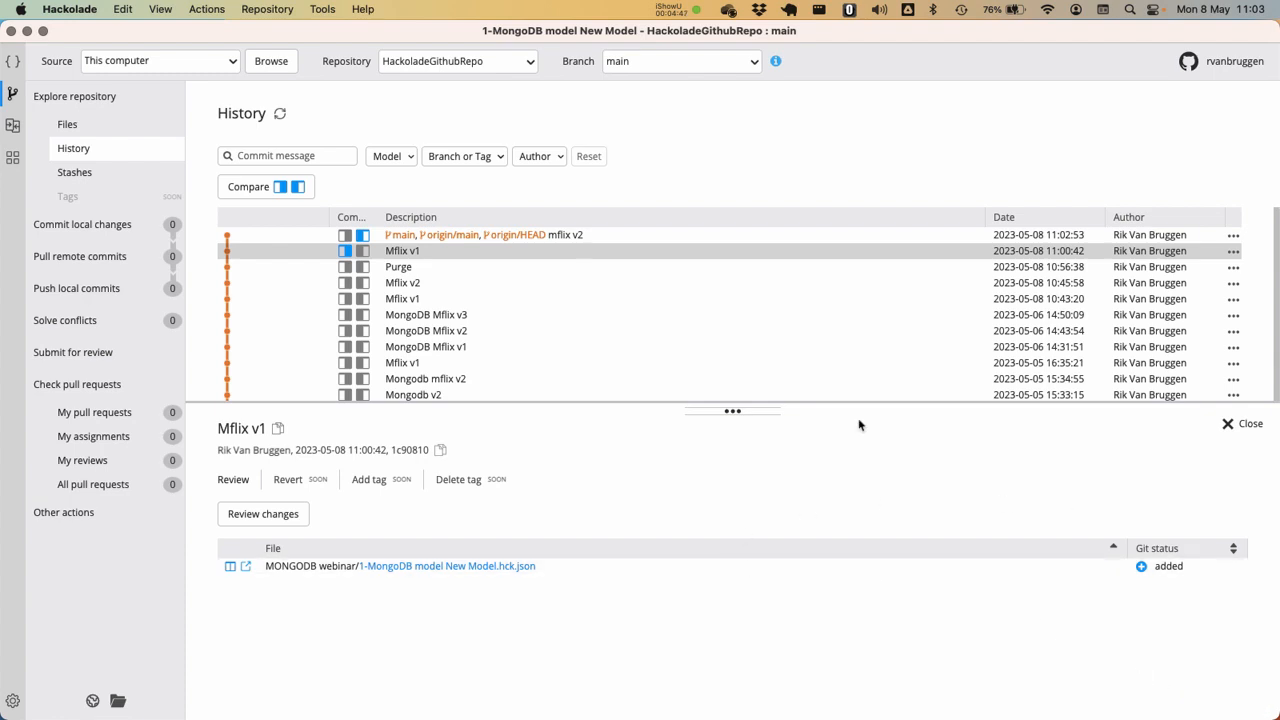
# Start forward-engineering the MongoDB model to an OpenAPI model, merging with the template "0 - SAMPLE - OPENAPI - OAS_generation_template.hck.json"
pyautogui.click(16, 62)
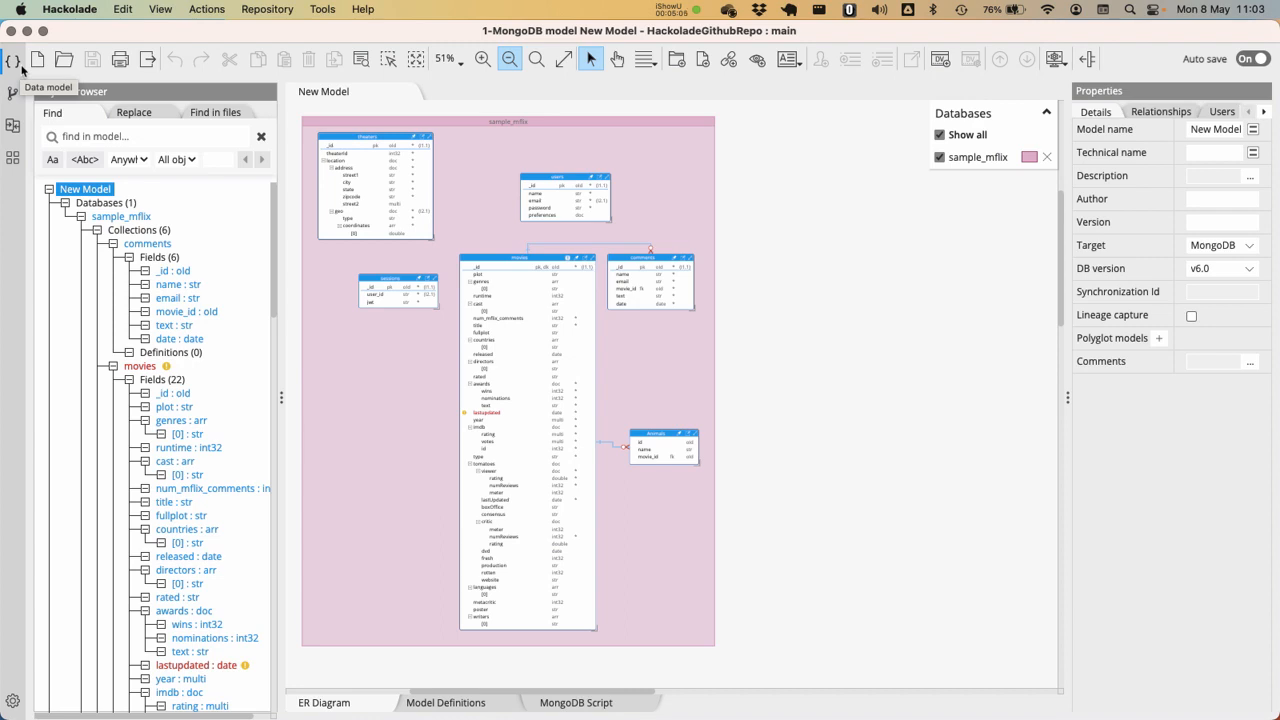
pyautogui.click(318, 9)
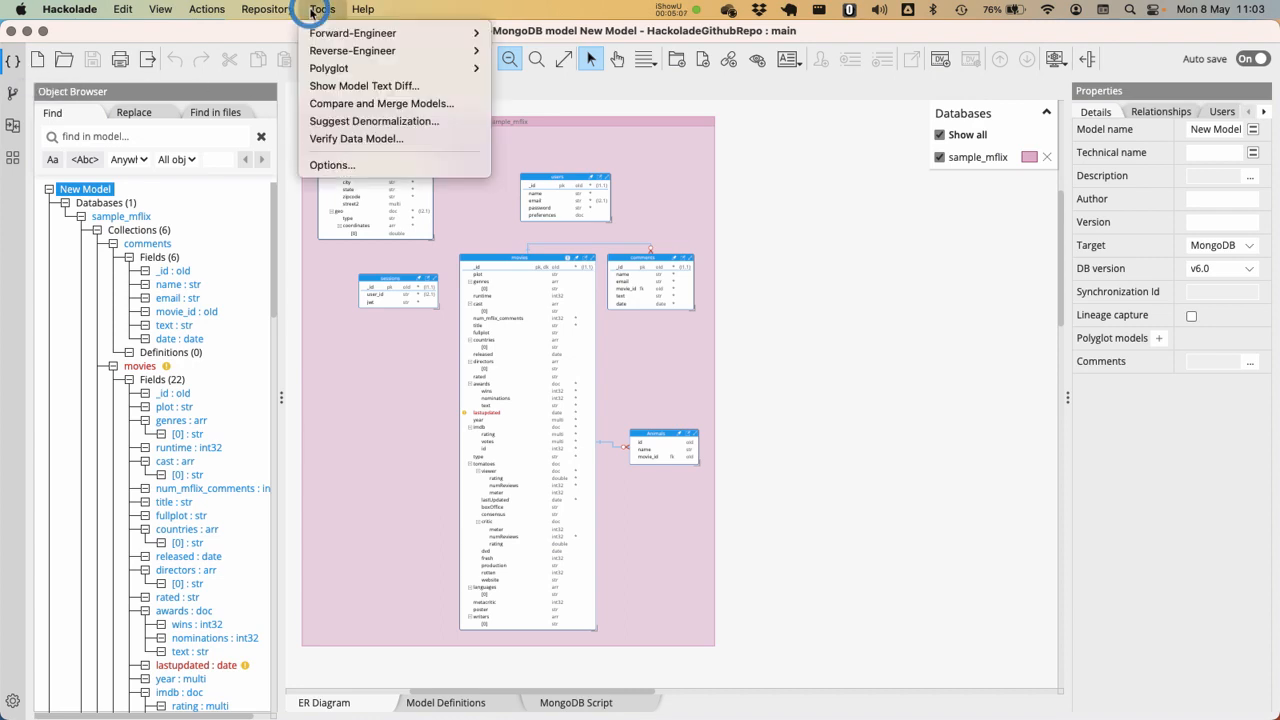
pyautogui.moveTo(360, 67)
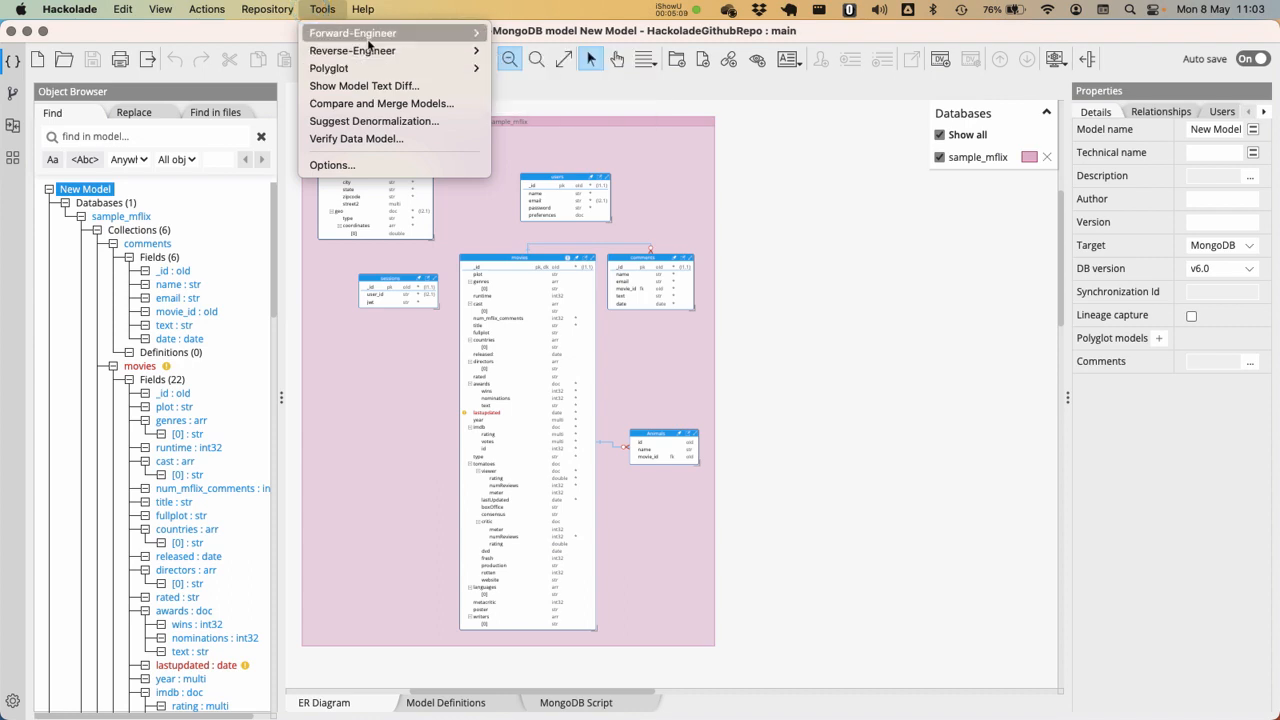
pyautogui.moveTo(390, 38)
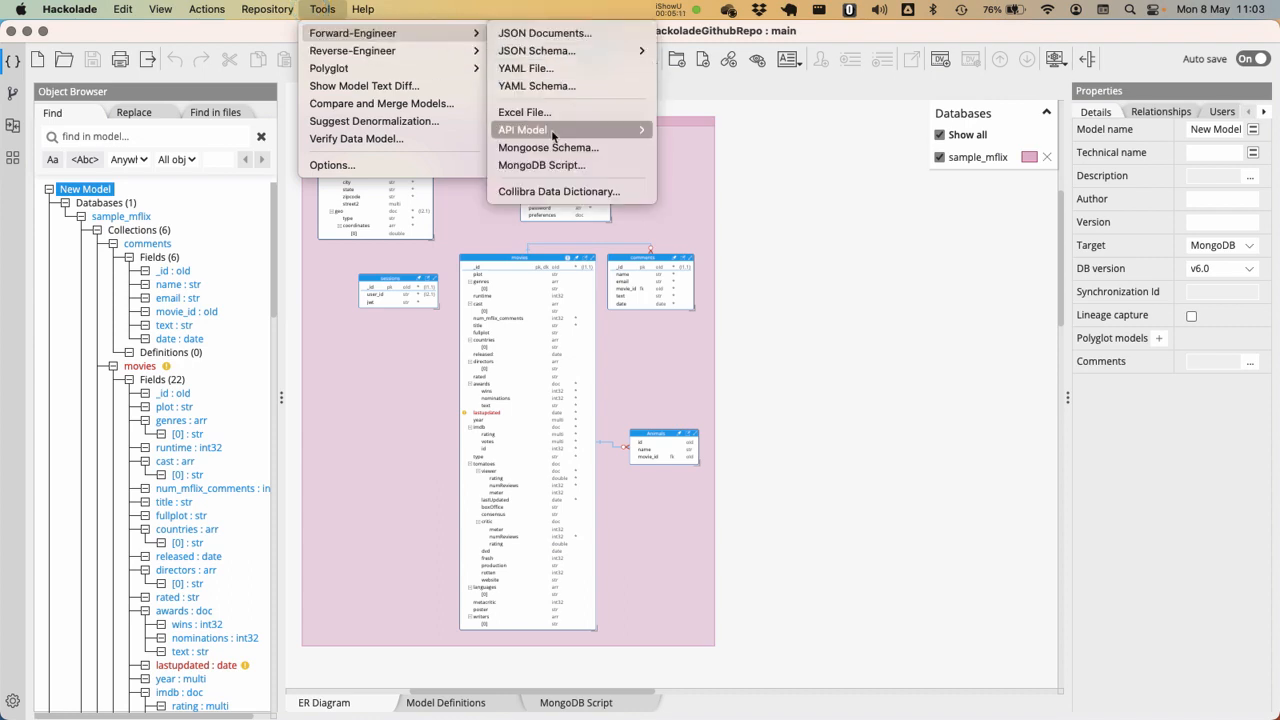
pyautogui.moveTo(552, 134)
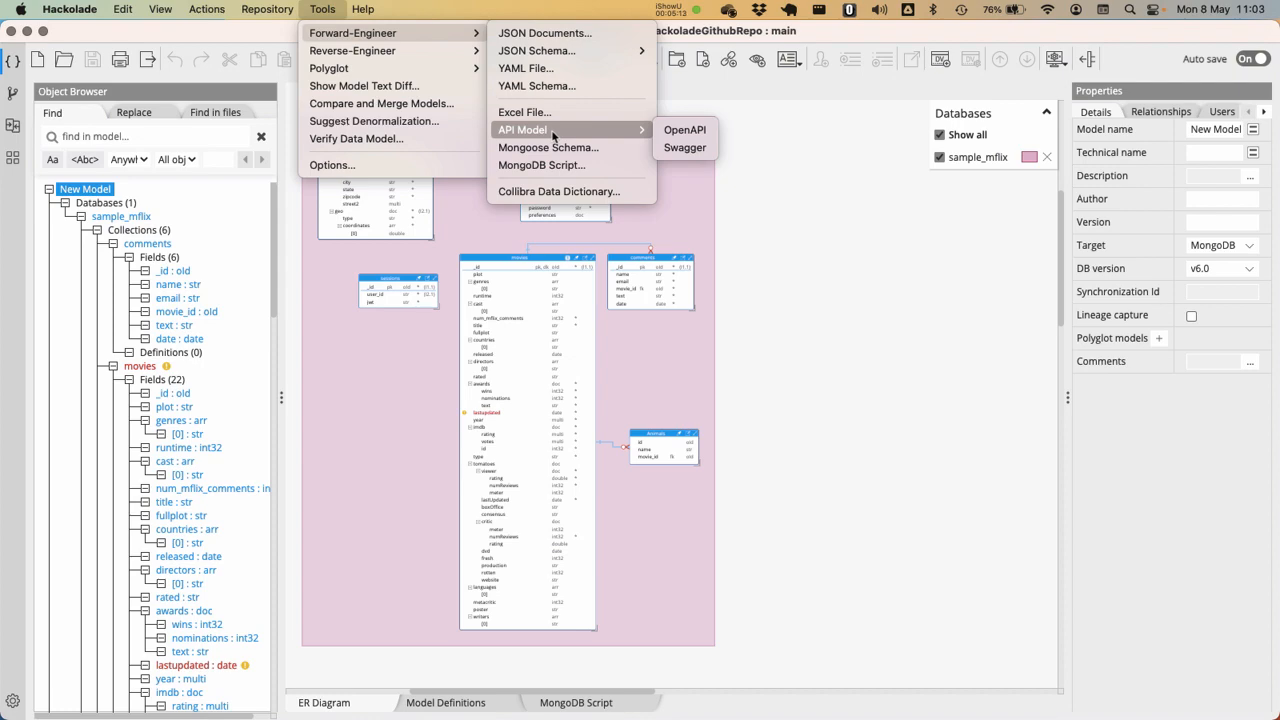
pyautogui.click(675, 131)
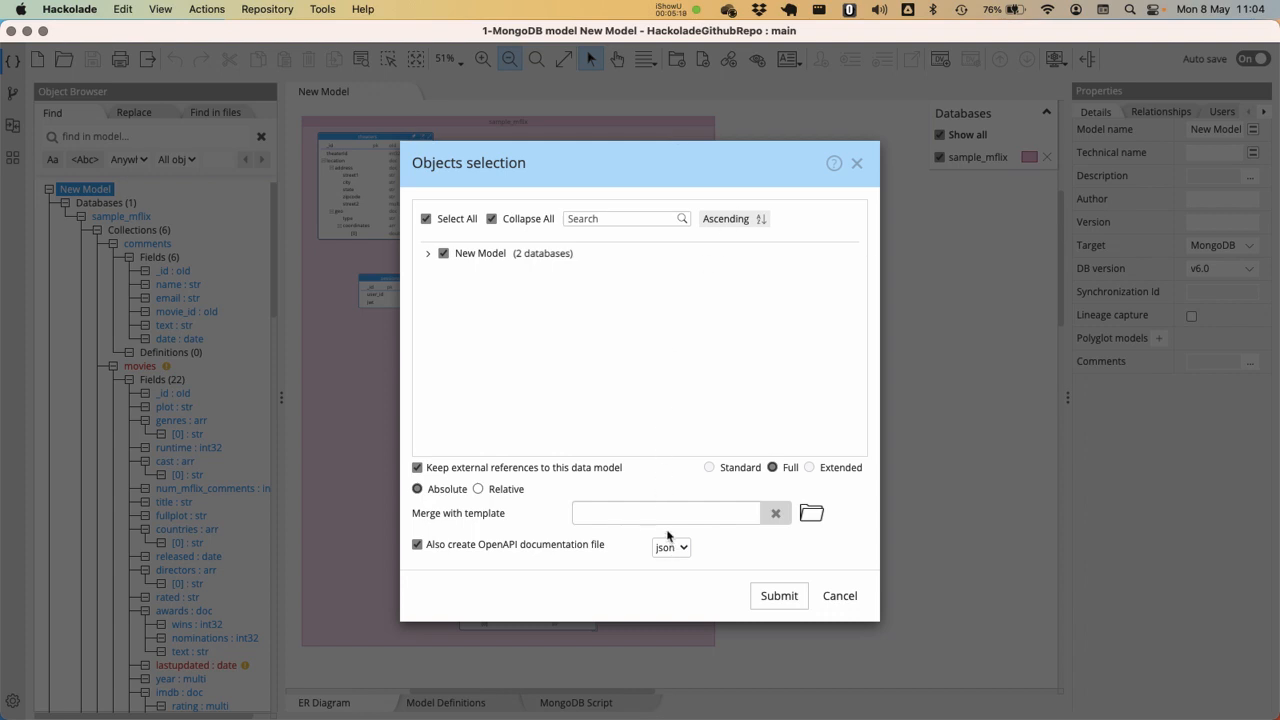
pyautogui.click(814, 516)
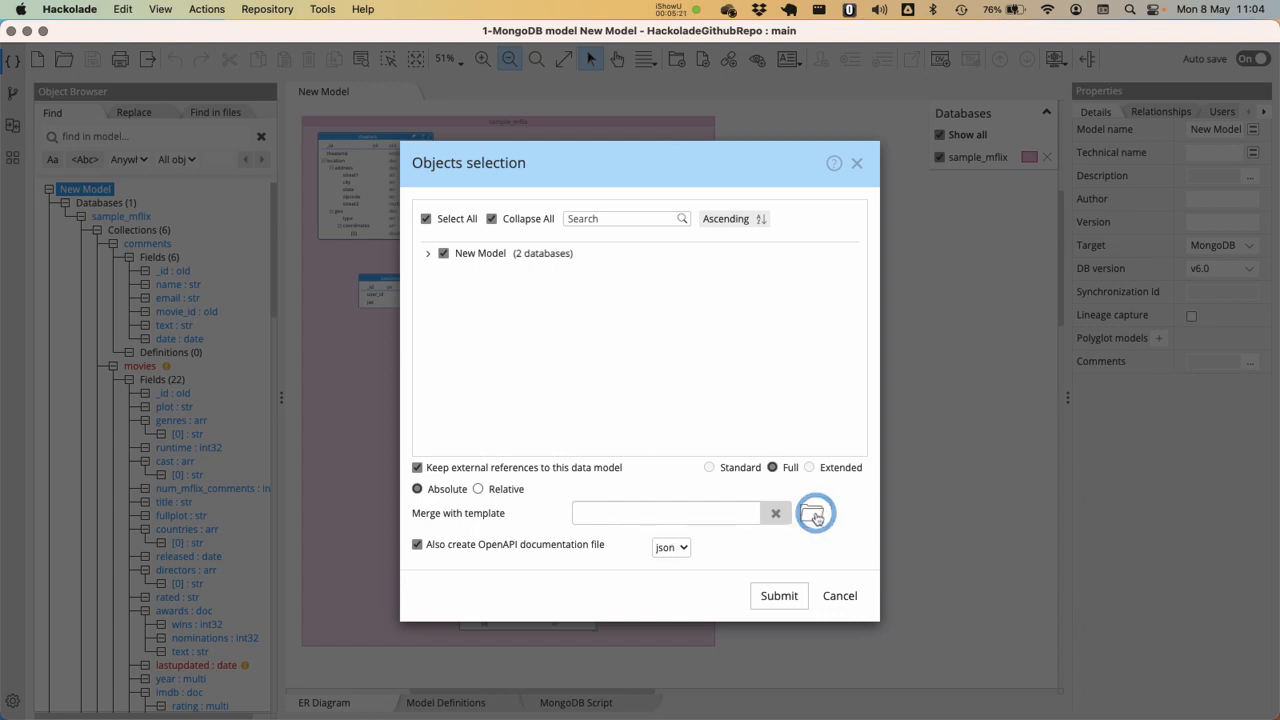
pyautogui.click(500, 133)
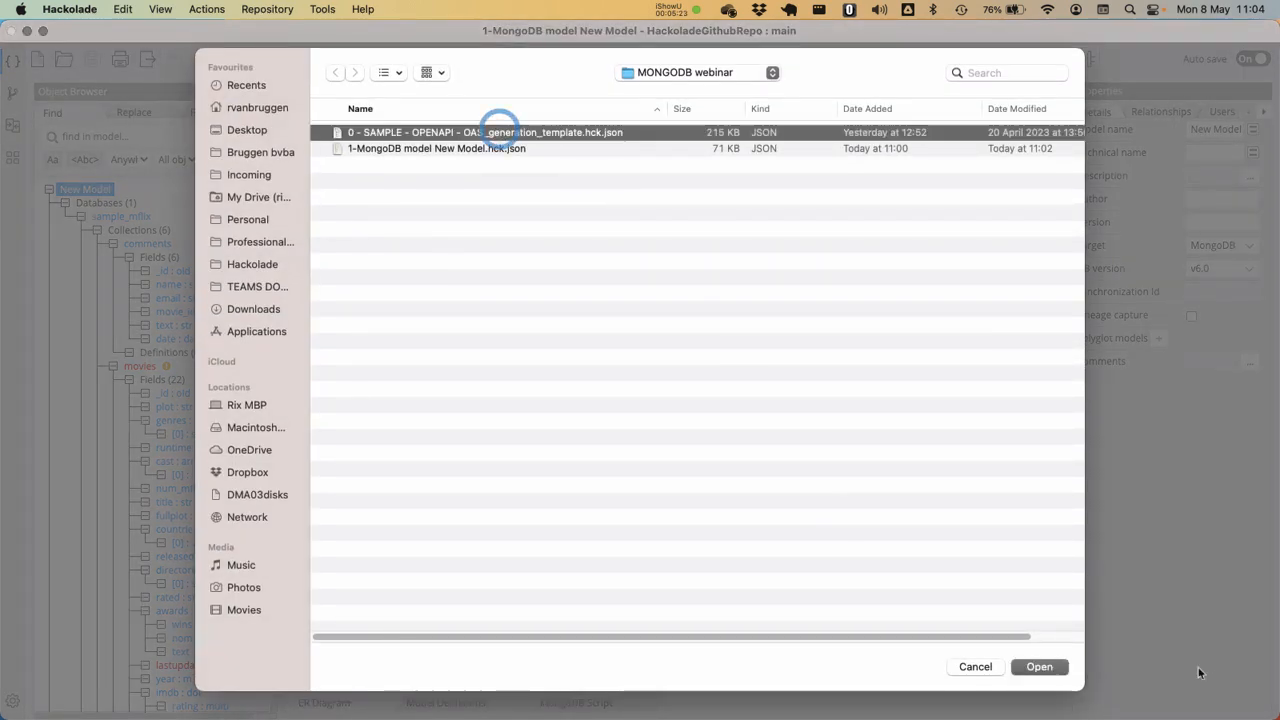
pyautogui.click(1039, 666)
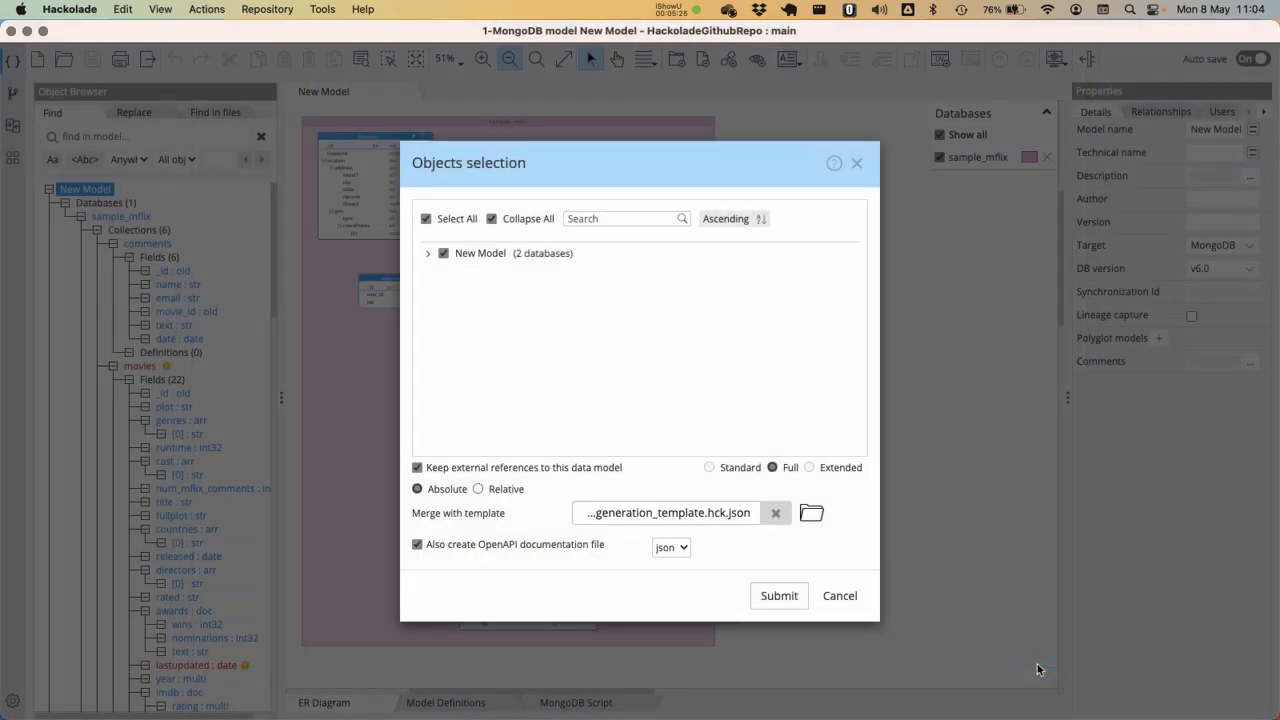
# Generate the OpenAPI model and save it as "2-OpenAPI model New Model.hck.json" in the MONGODB webinar folder
pyautogui.click(789, 596)
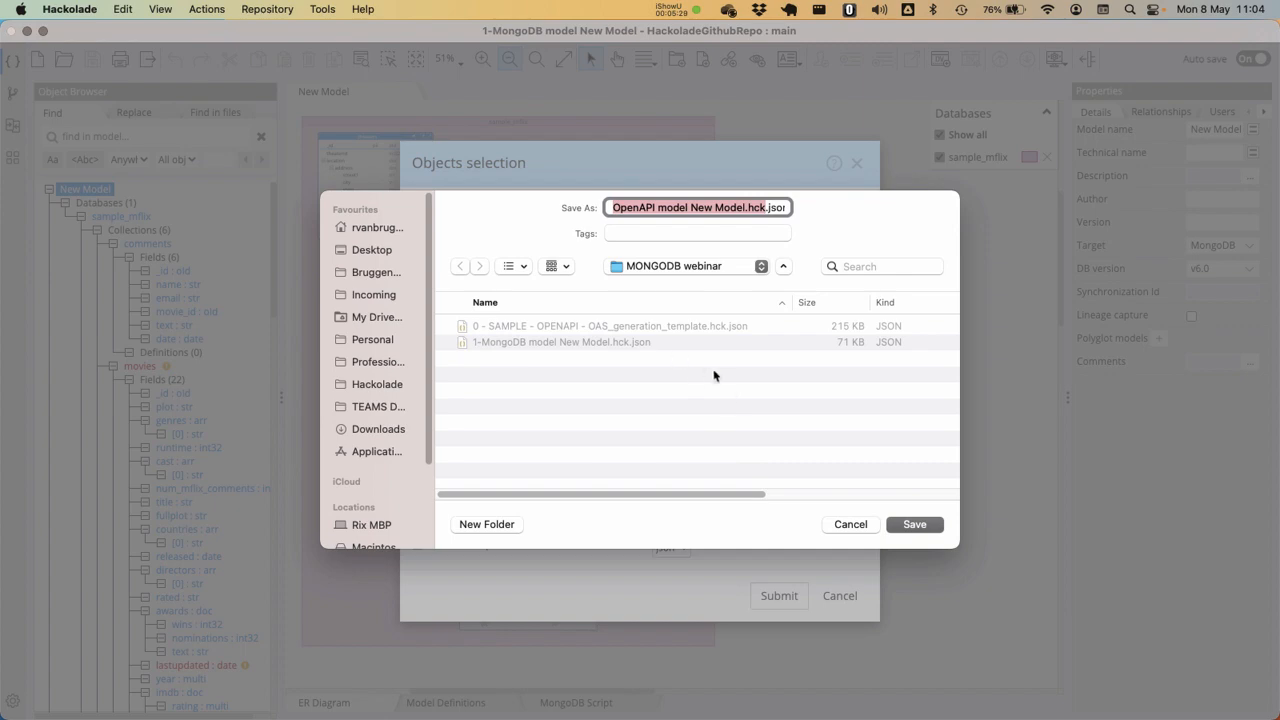
pyautogui.press('Left')
pyautogui.write('2-')
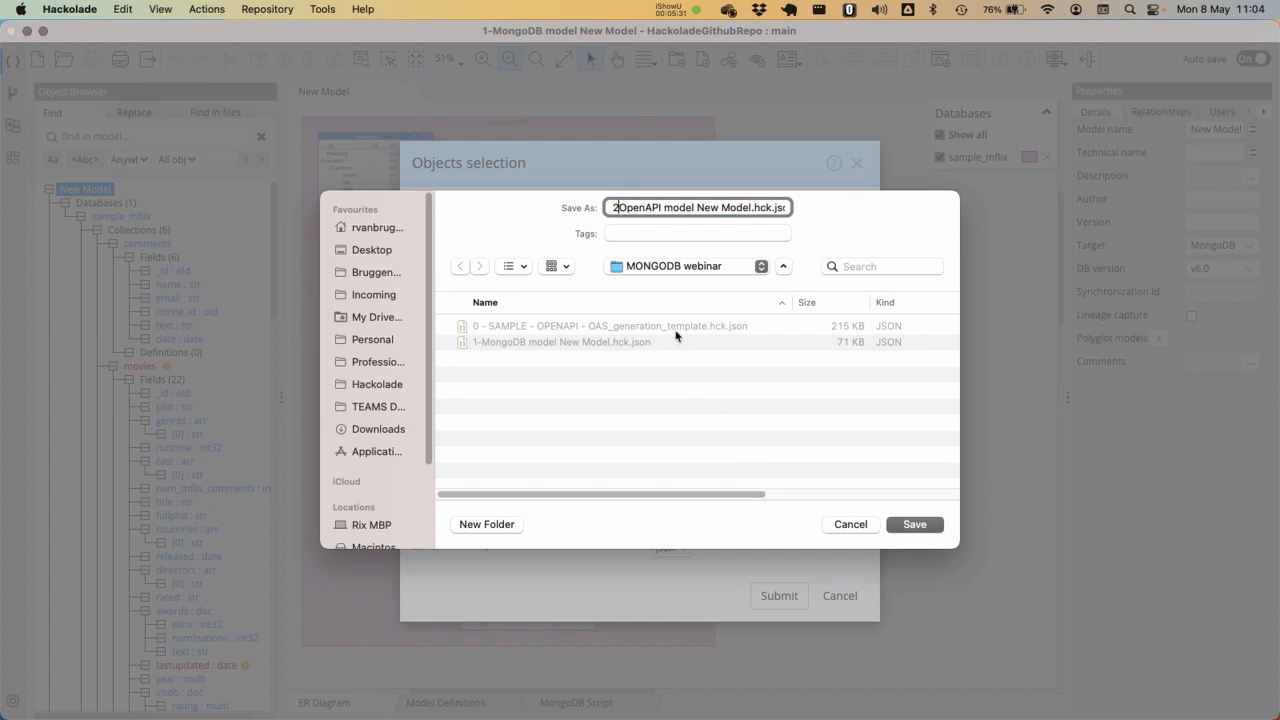
pyautogui.click(914, 524)
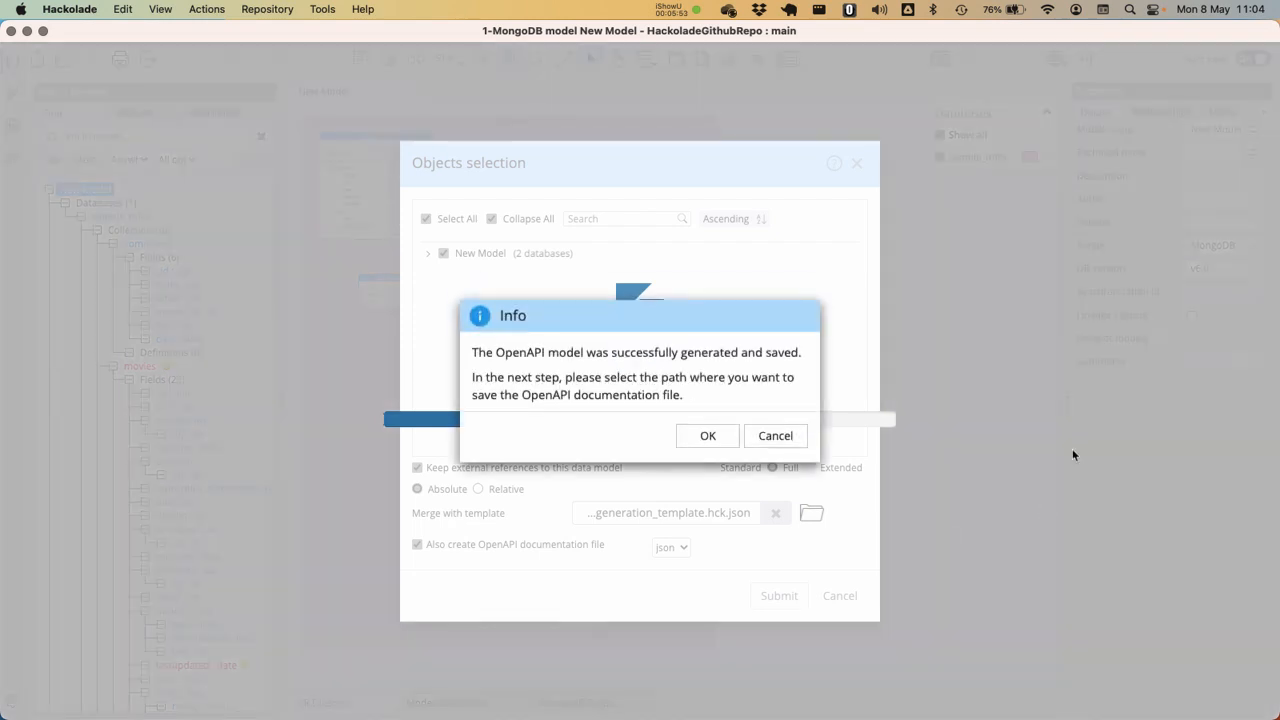
# Save the OpenAPI documentation file as "3-New Model - OpenAPI Schema.json" and open the generated OpenAPI model in its own window
pyautogui.click(682, 434)
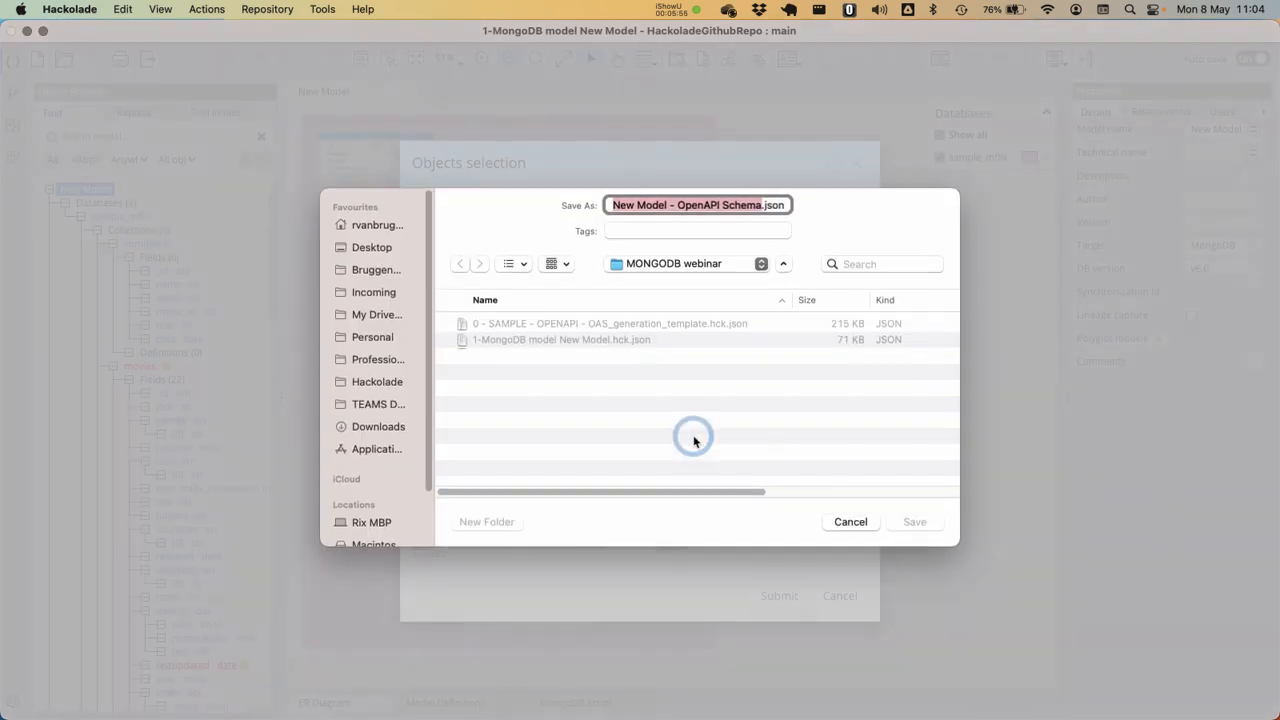
pyautogui.press('Left')
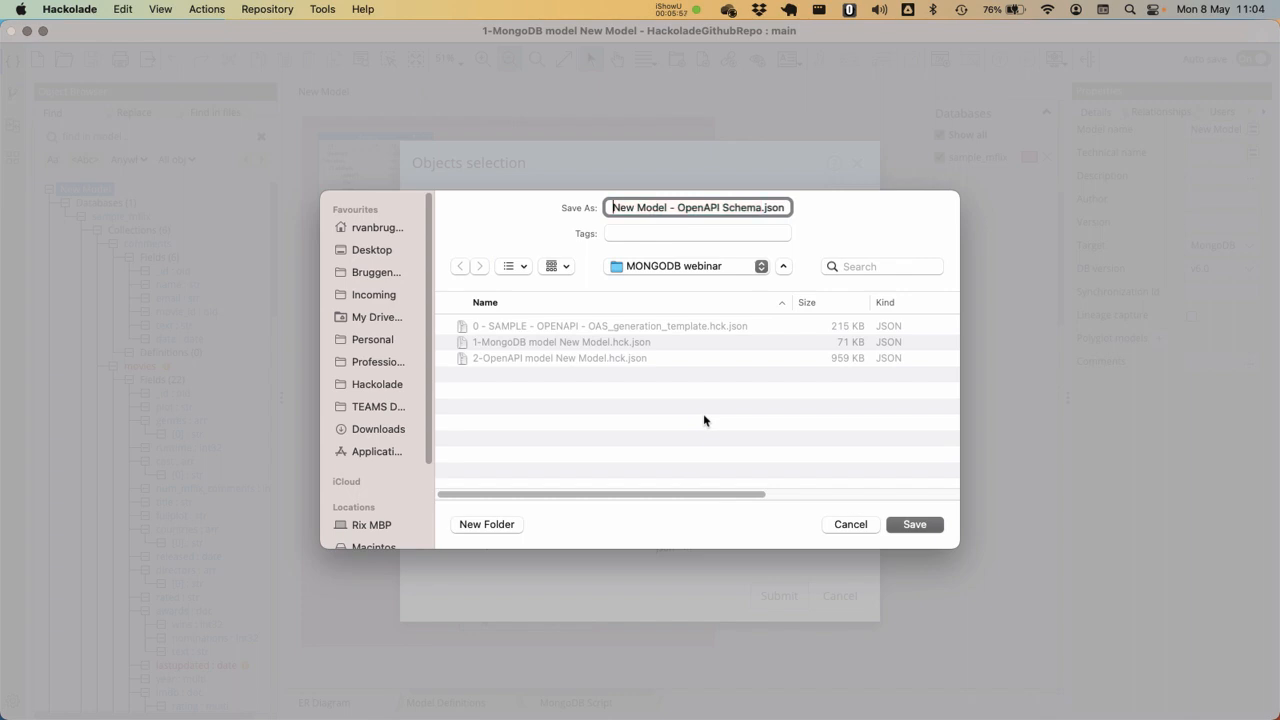
pyautogui.write('3-')
pyautogui.press('Return')
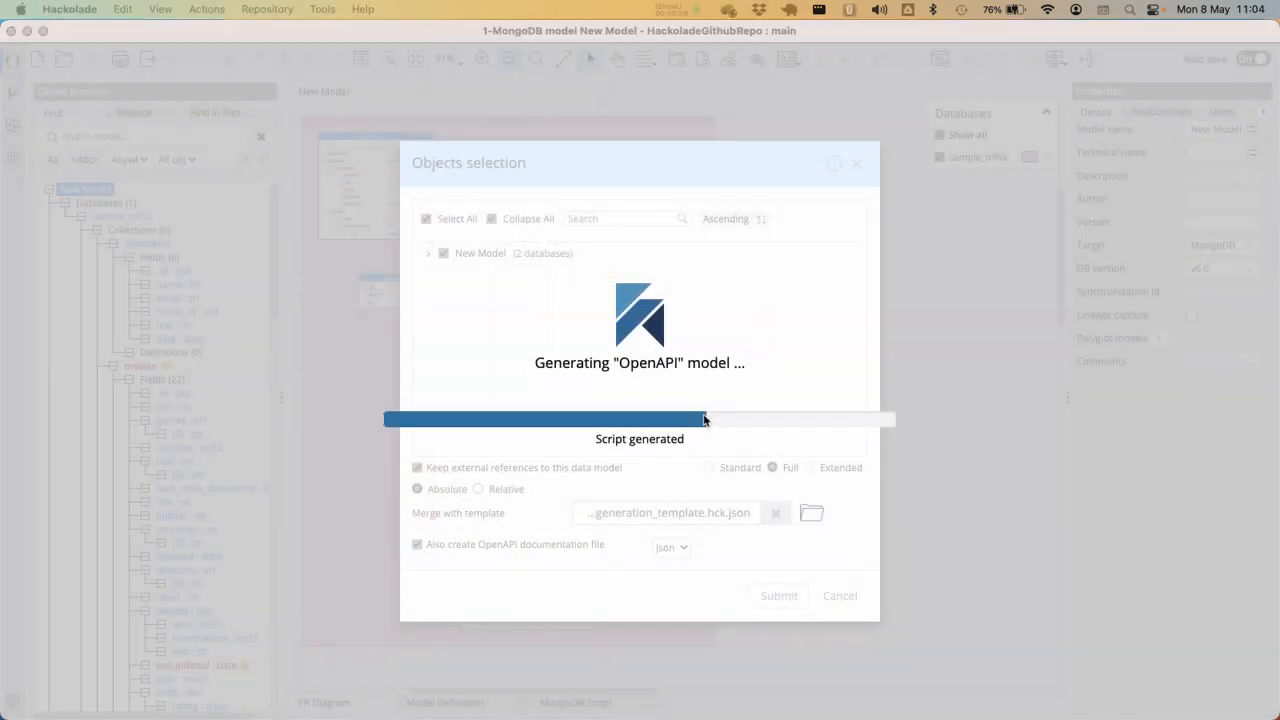
pyautogui.click(709, 427)
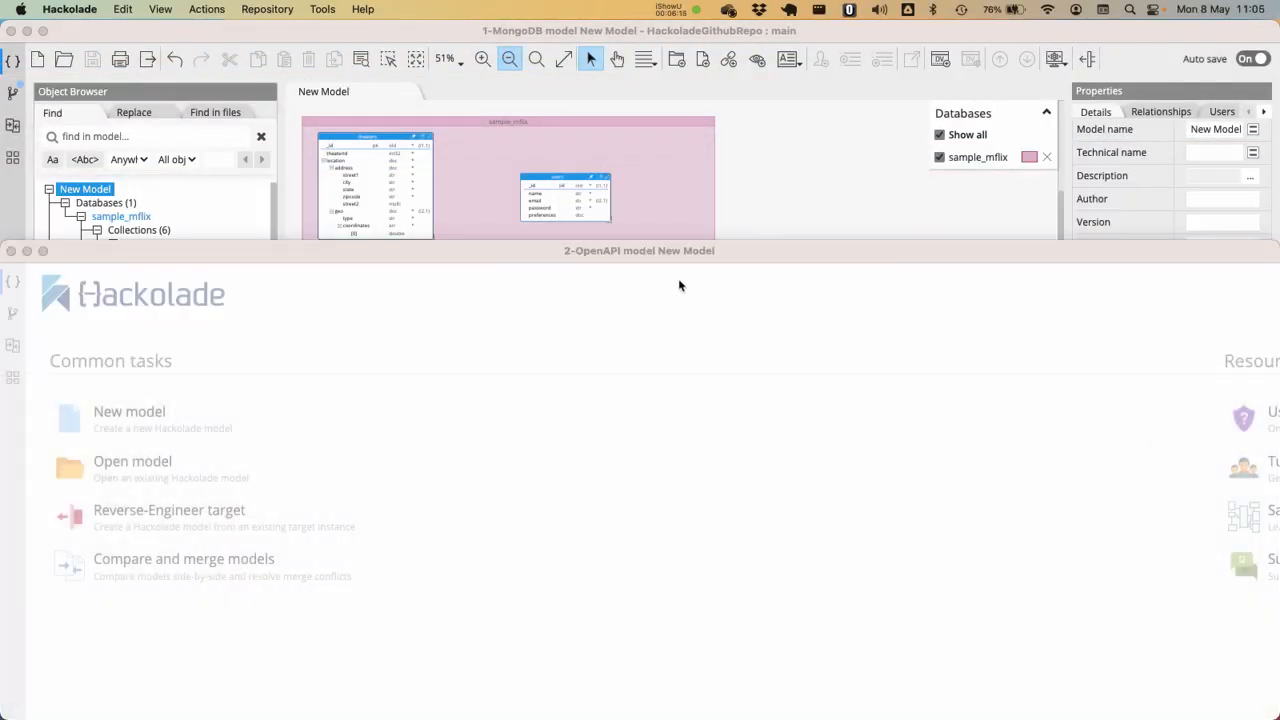
pyautogui.click(686, 255)
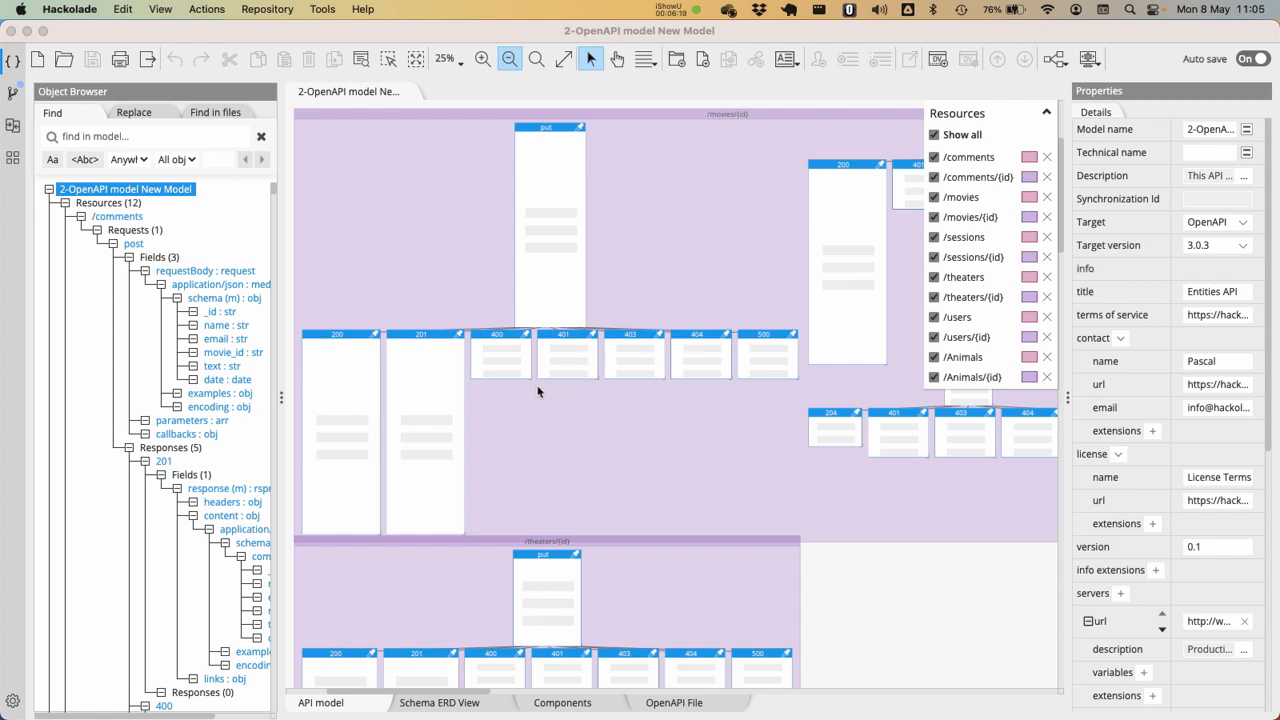
# Examine the OpenAPI model's schema ERD, components, generated OpenAPI file and the whole API diagram
pyautogui.click(564, 59)
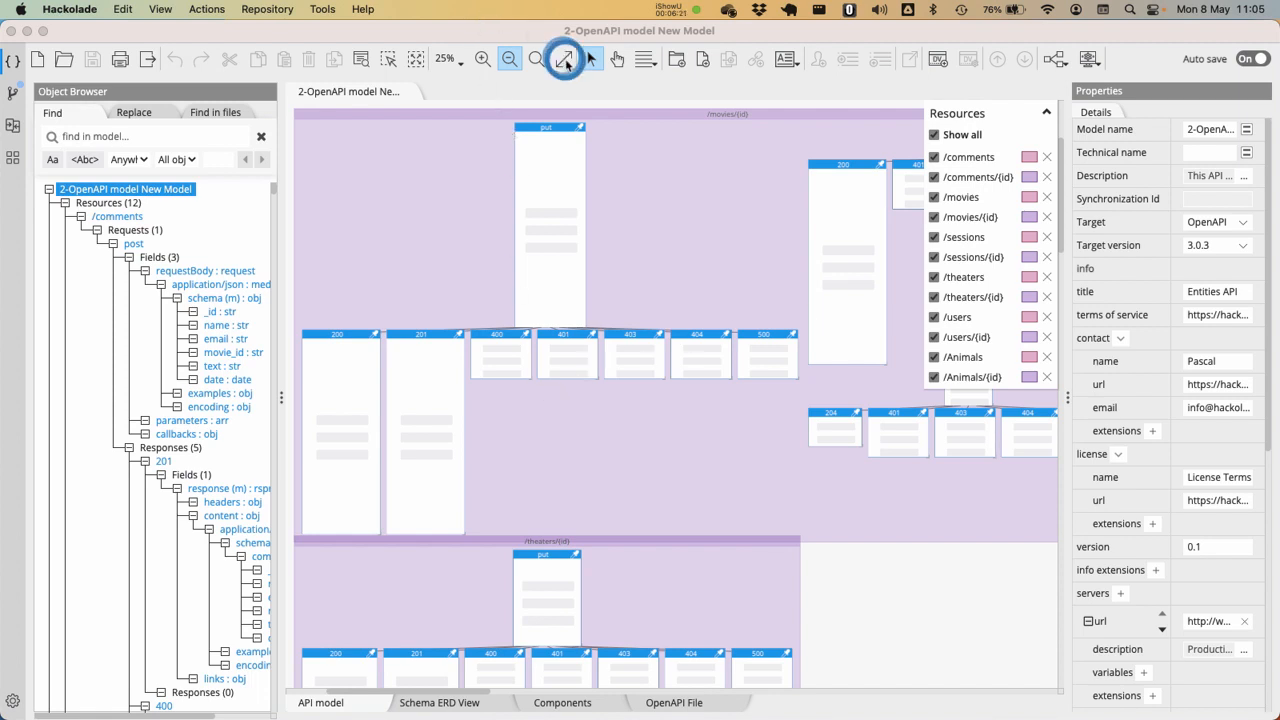
pyautogui.click(558, 31)
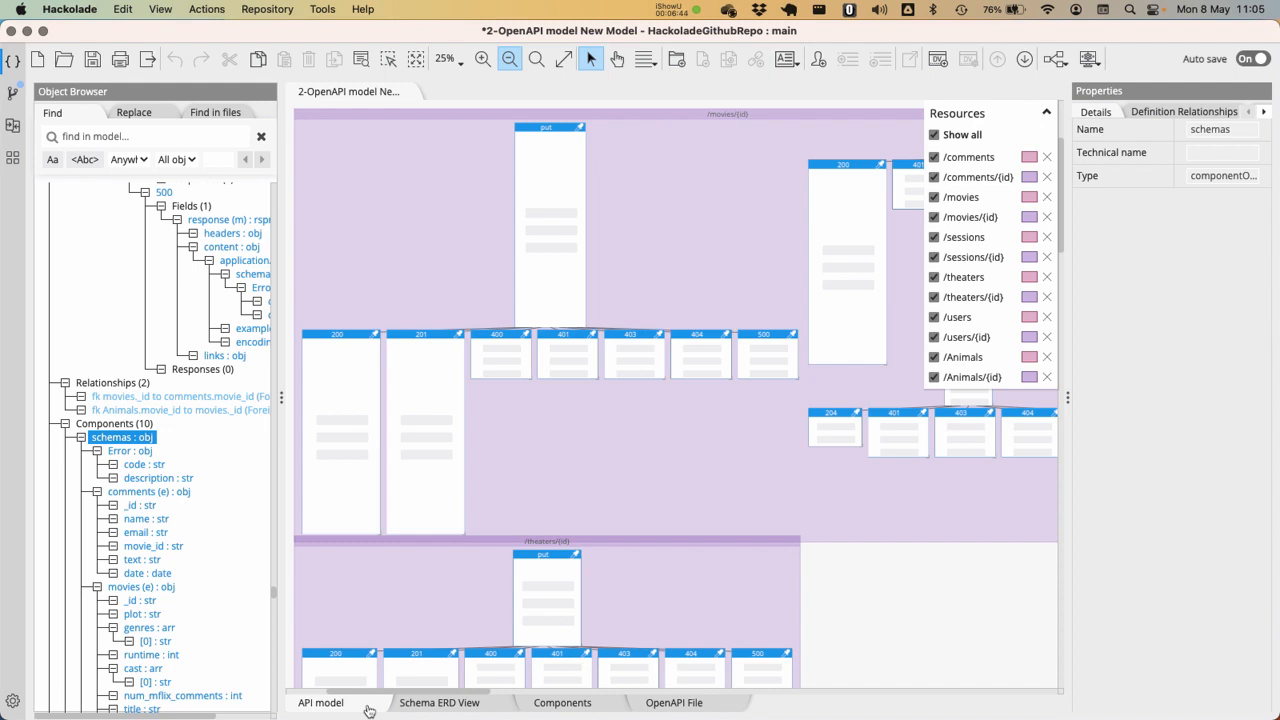
pyautogui.click(440, 703)
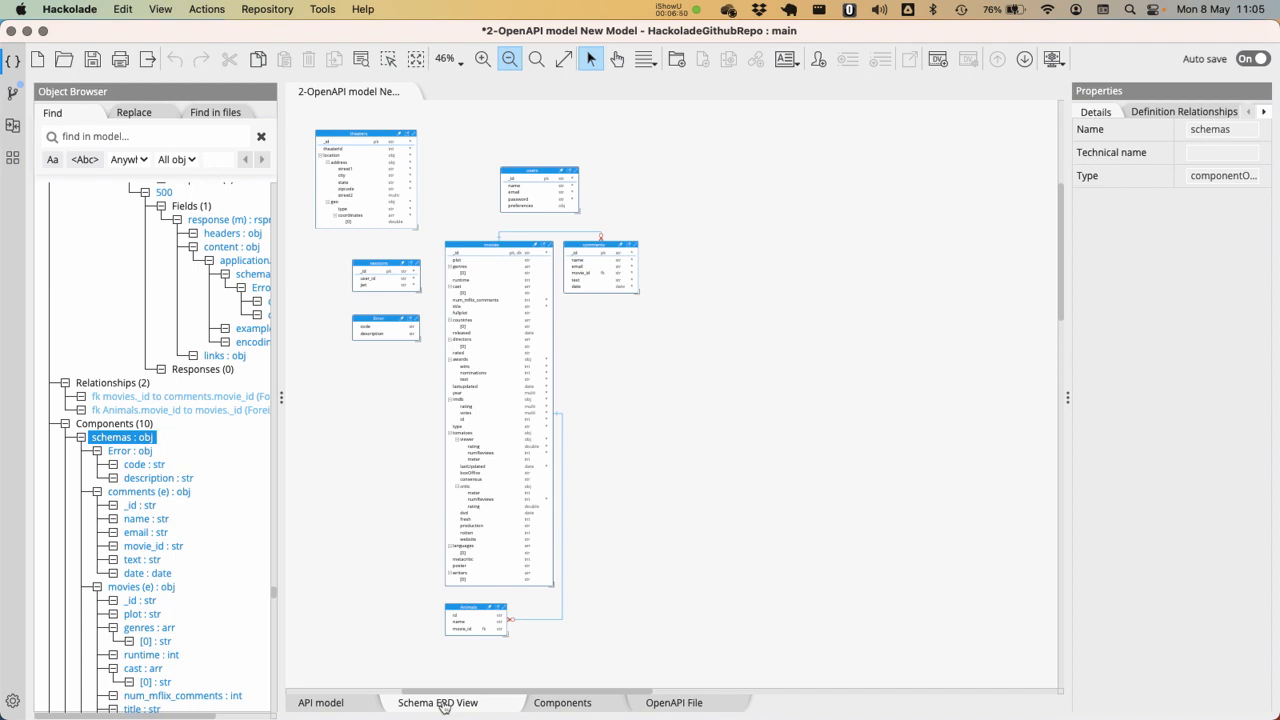
pyautogui.click(594, 704)
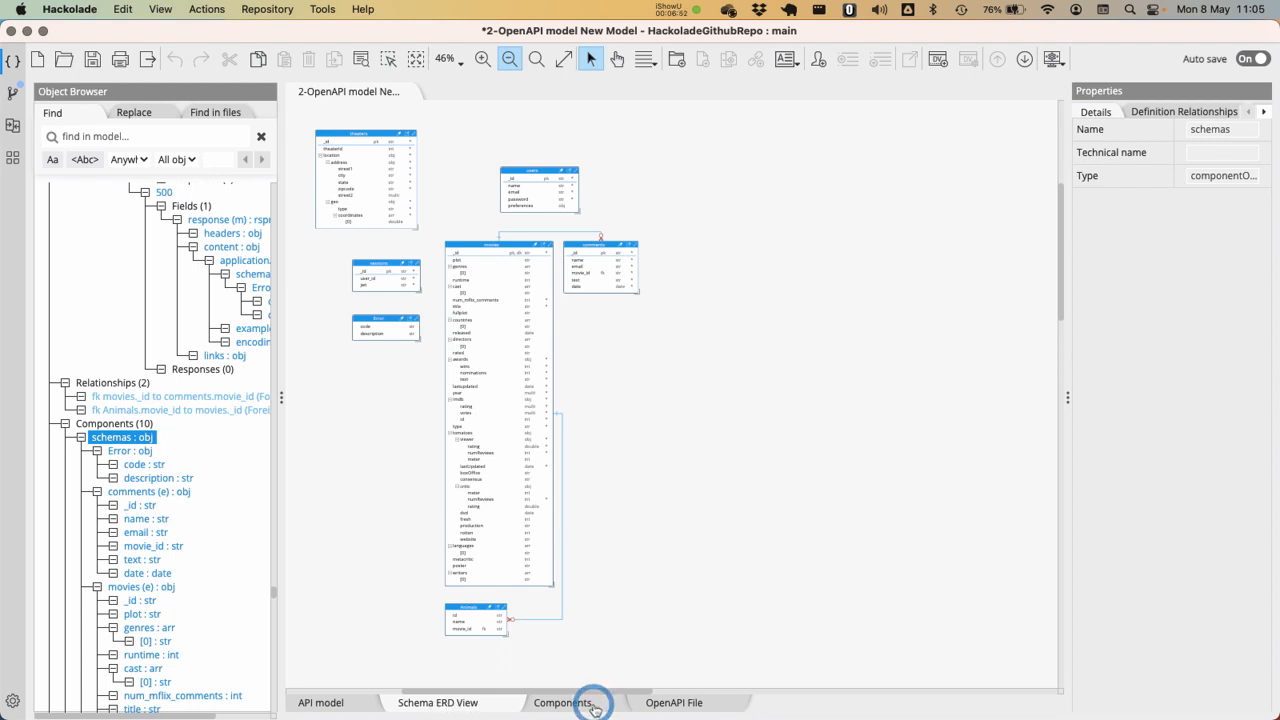
pyautogui.click(686, 705)
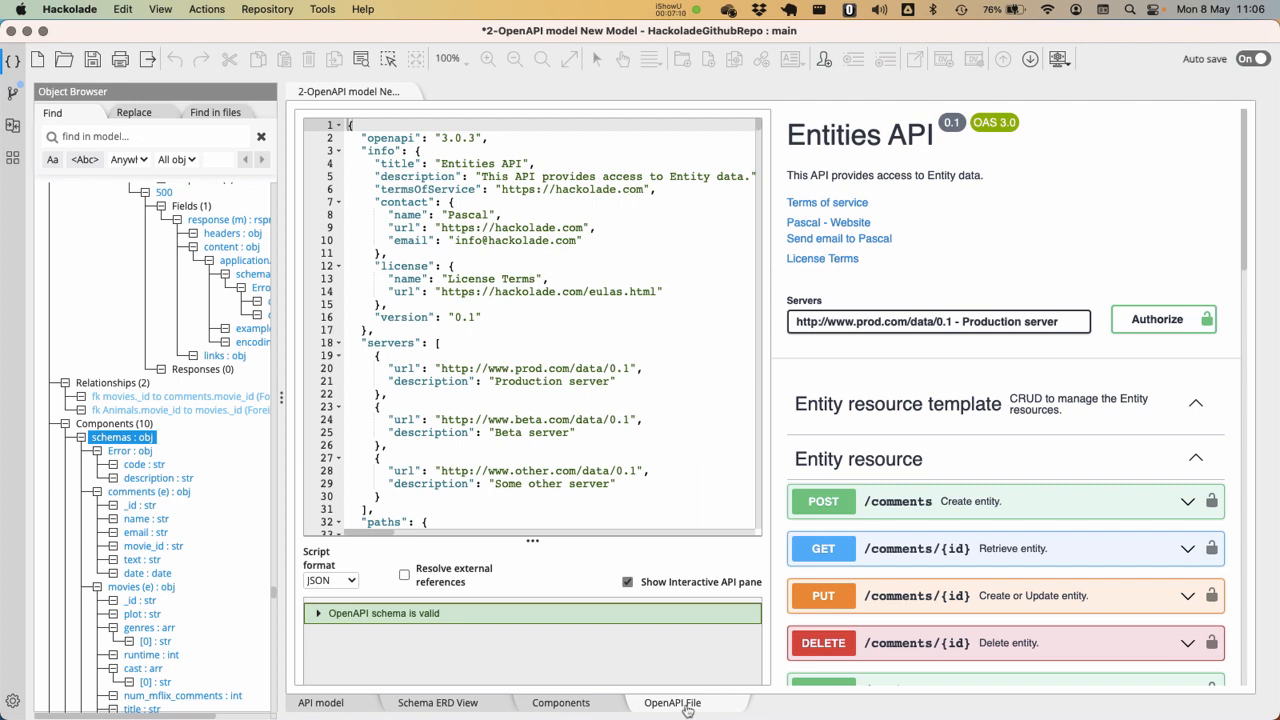
pyautogui.click(356, 702)
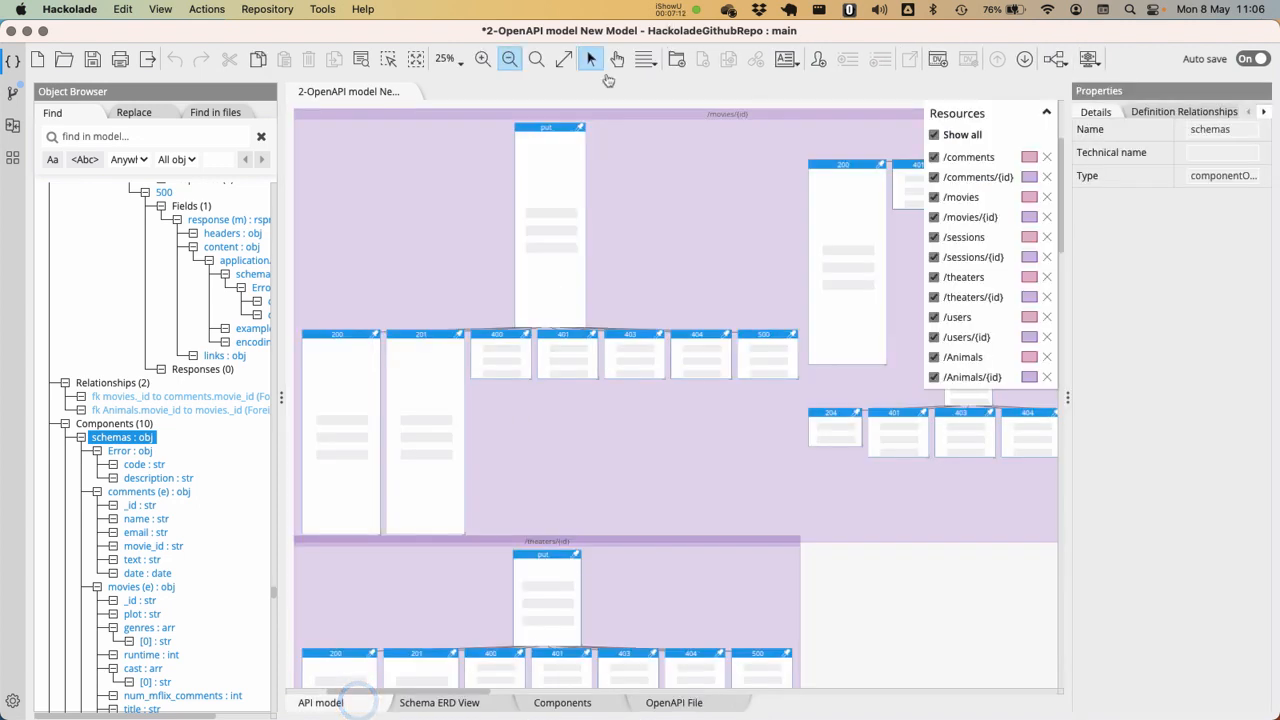
pyautogui.click(564, 59)
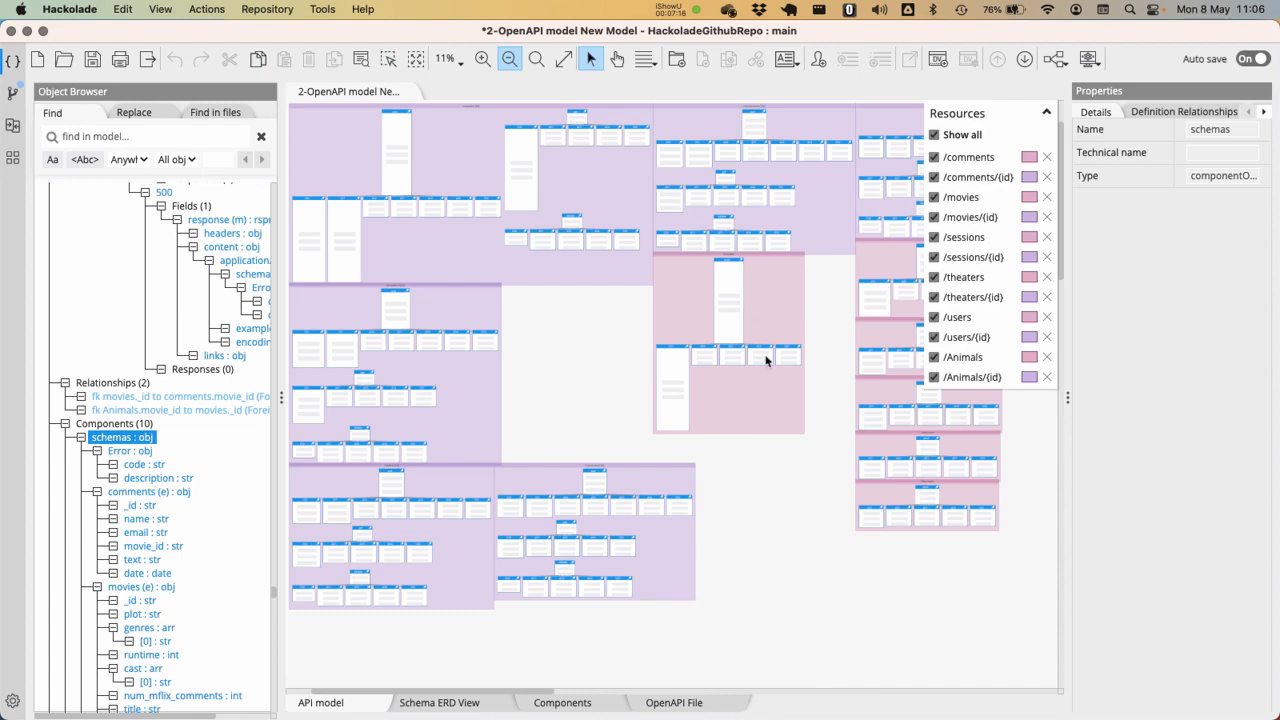
# Close the OpenAPI model with its changes saved, and reopen "1-MongoDB model New Model" from the recent models
pyautogui.click(773, 592)
pyautogui.press('super+q')
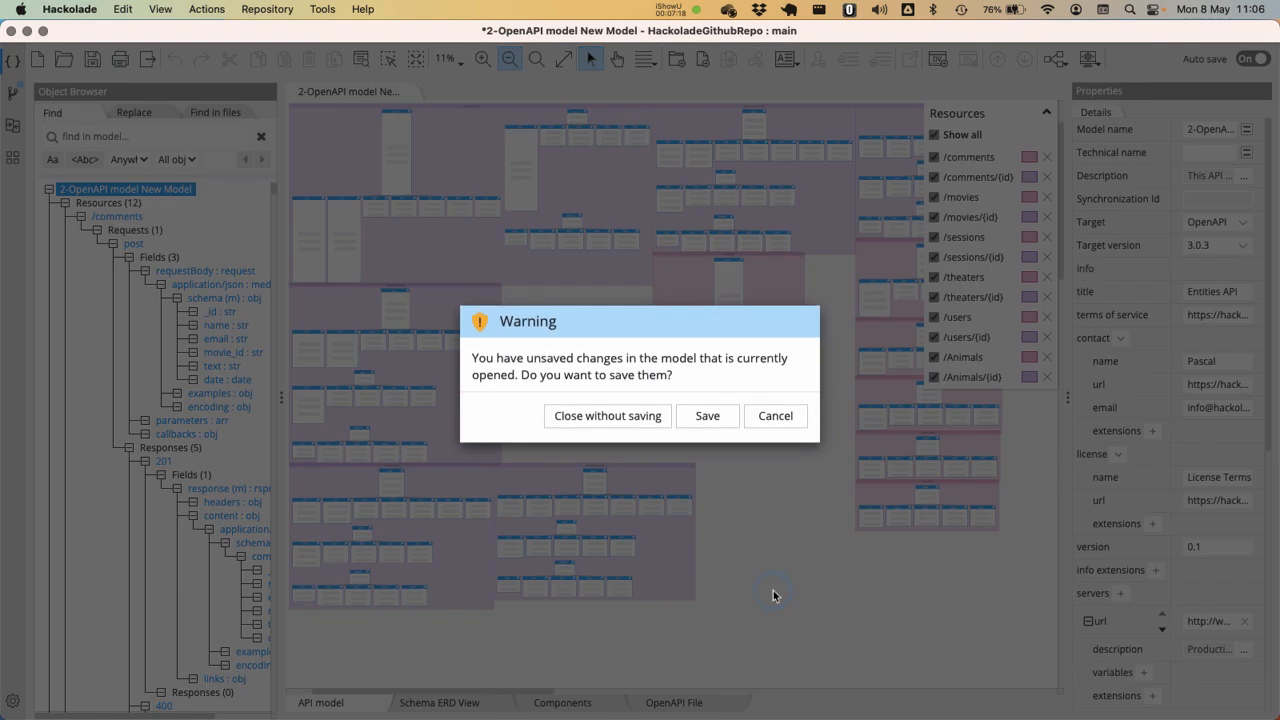
pyautogui.click(706, 423)
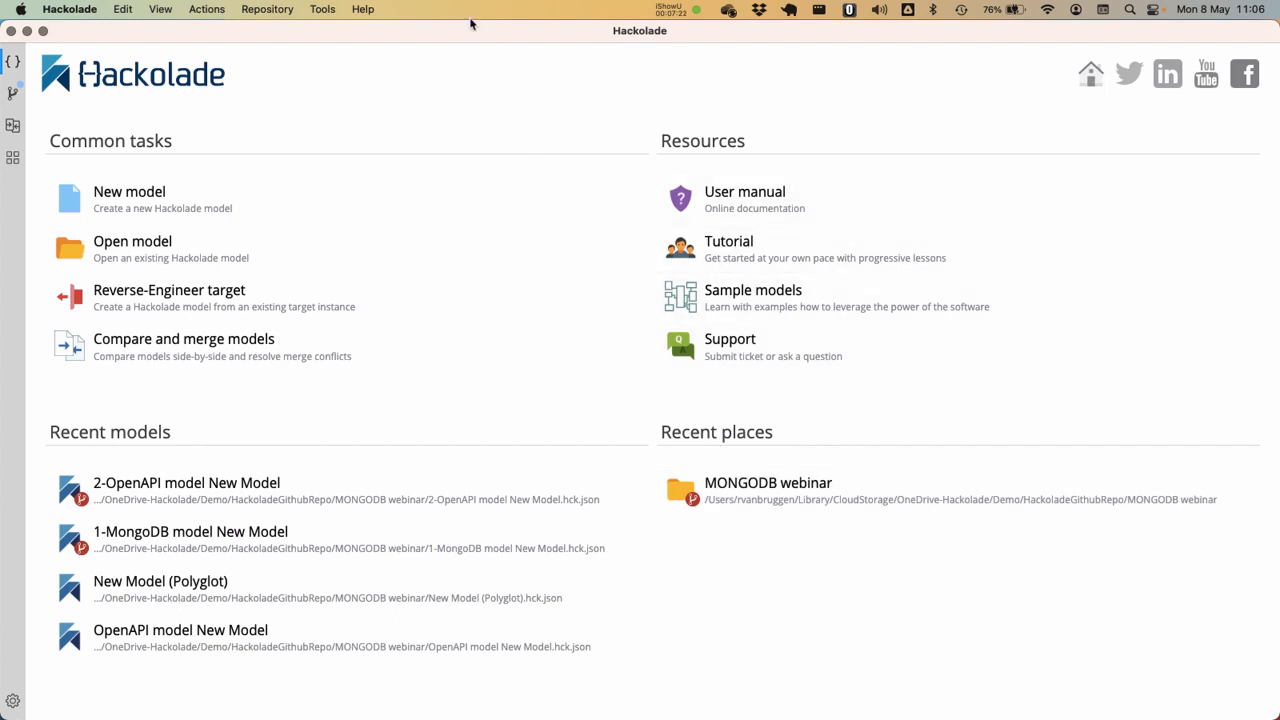
pyautogui.click(212, 536)
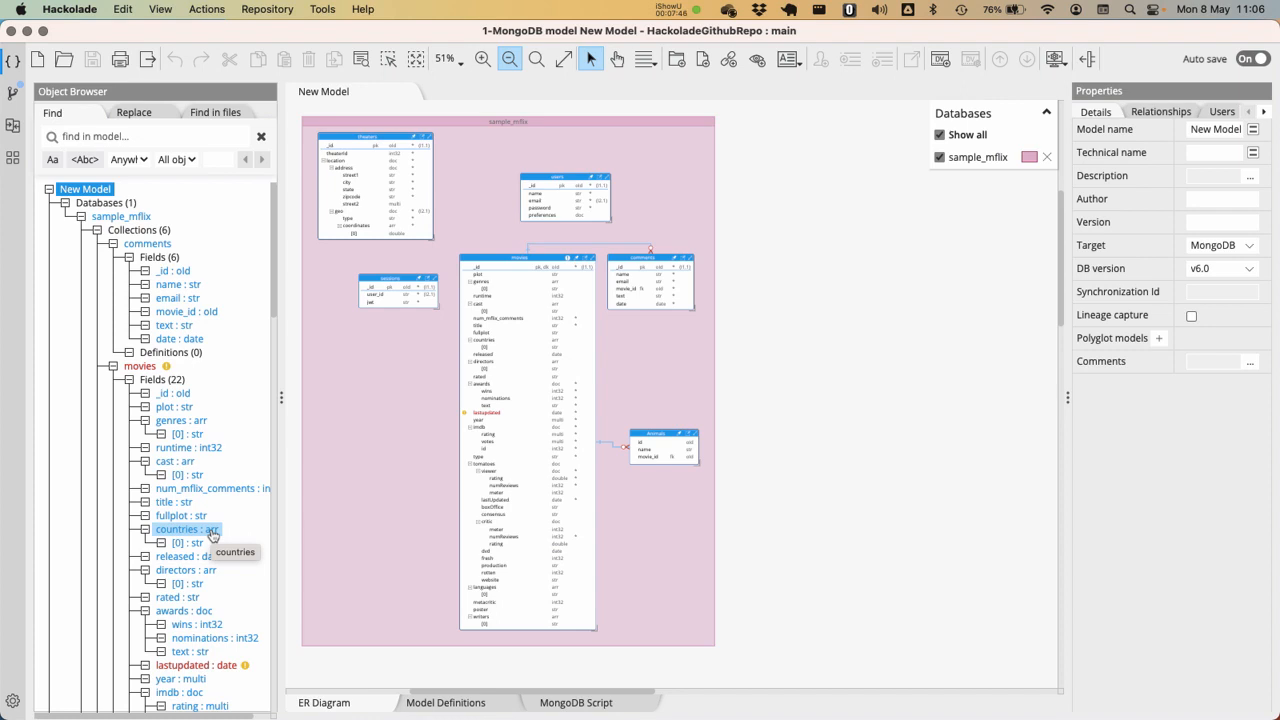
pyautogui.click(834, 267)
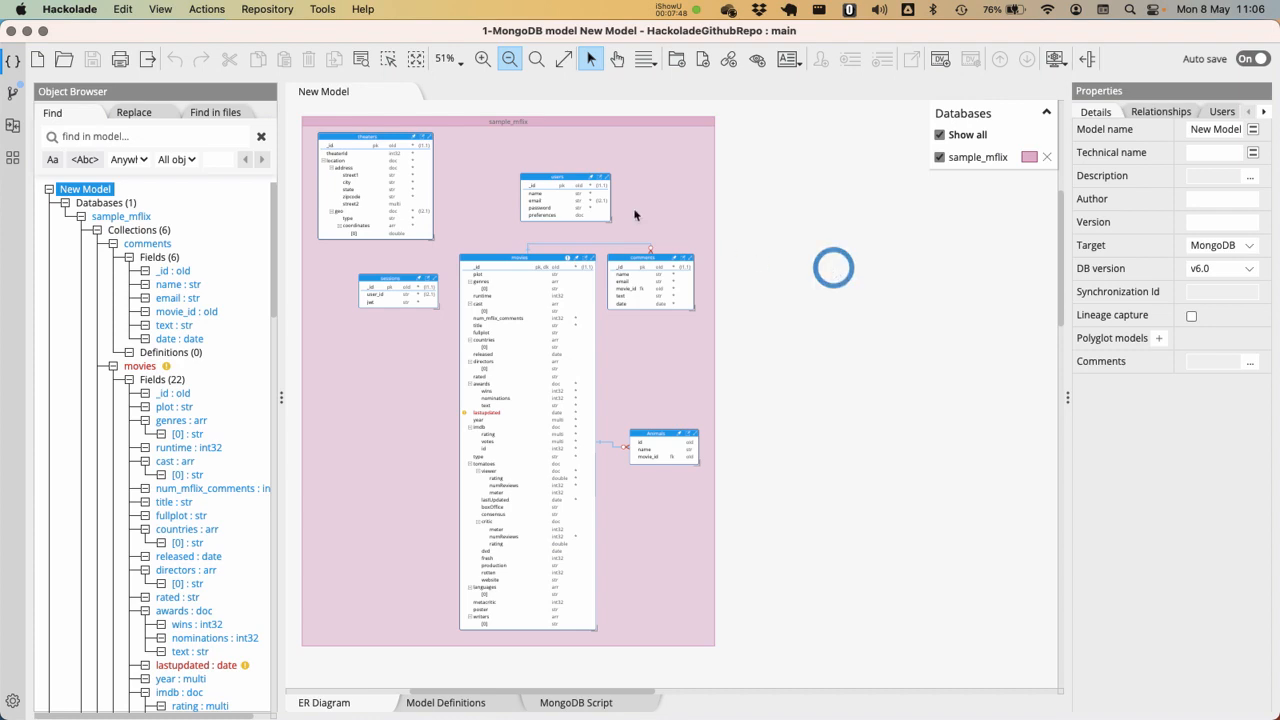
# Convert the MongoDB model to a polyglot model, making it dependent on the polyglot model through a relative path
pyautogui.click(322, 9)
pyautogui.moveTo(412, 70)
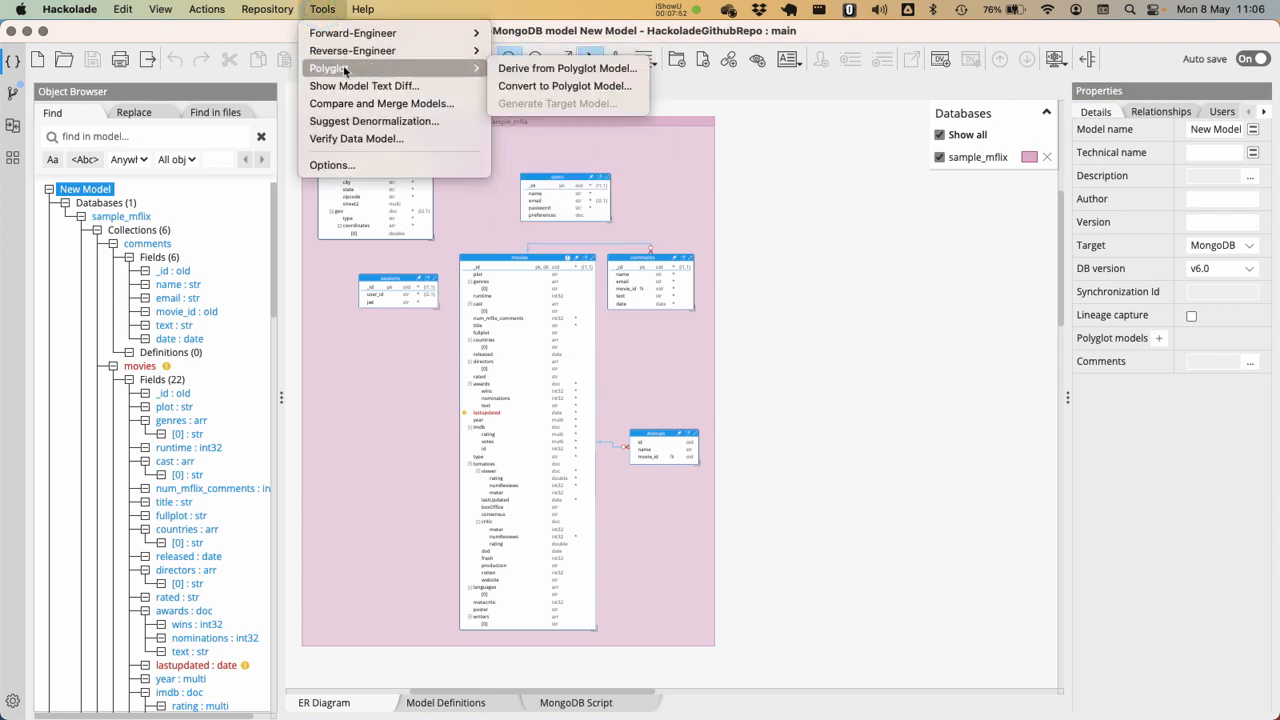
pyautogui.click(518, 88)
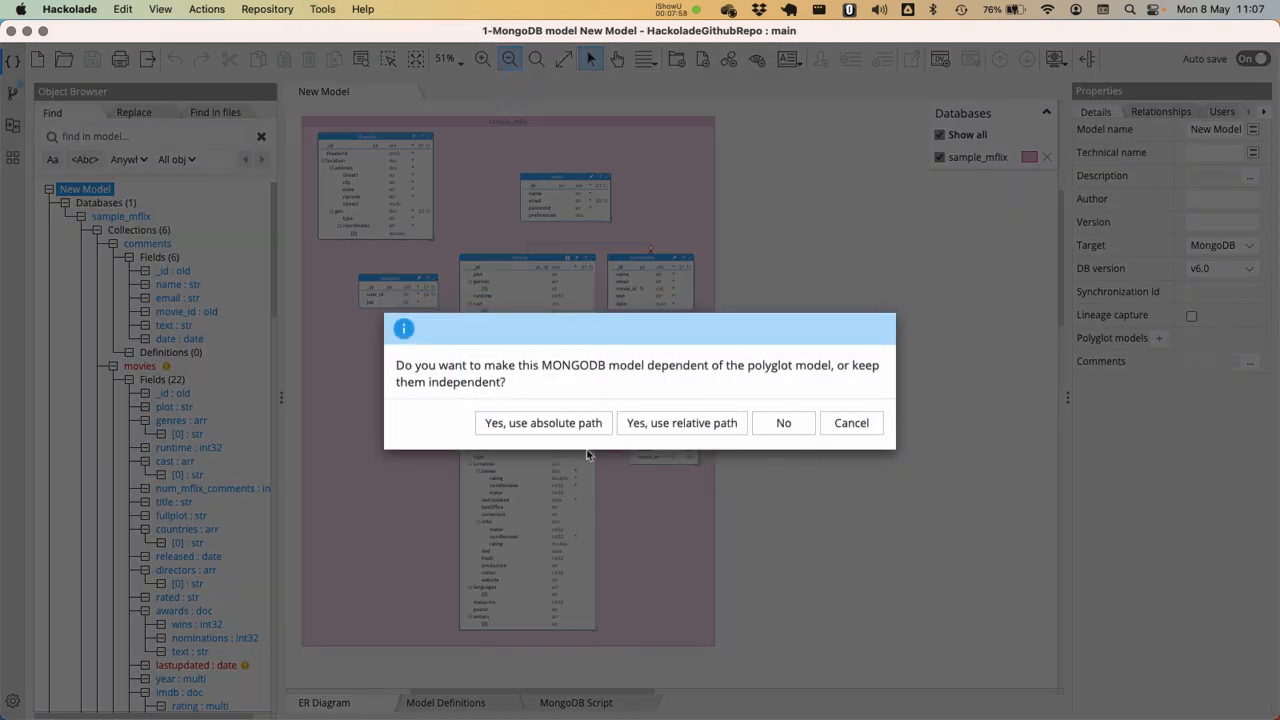
pyautogui.click(657, 425)
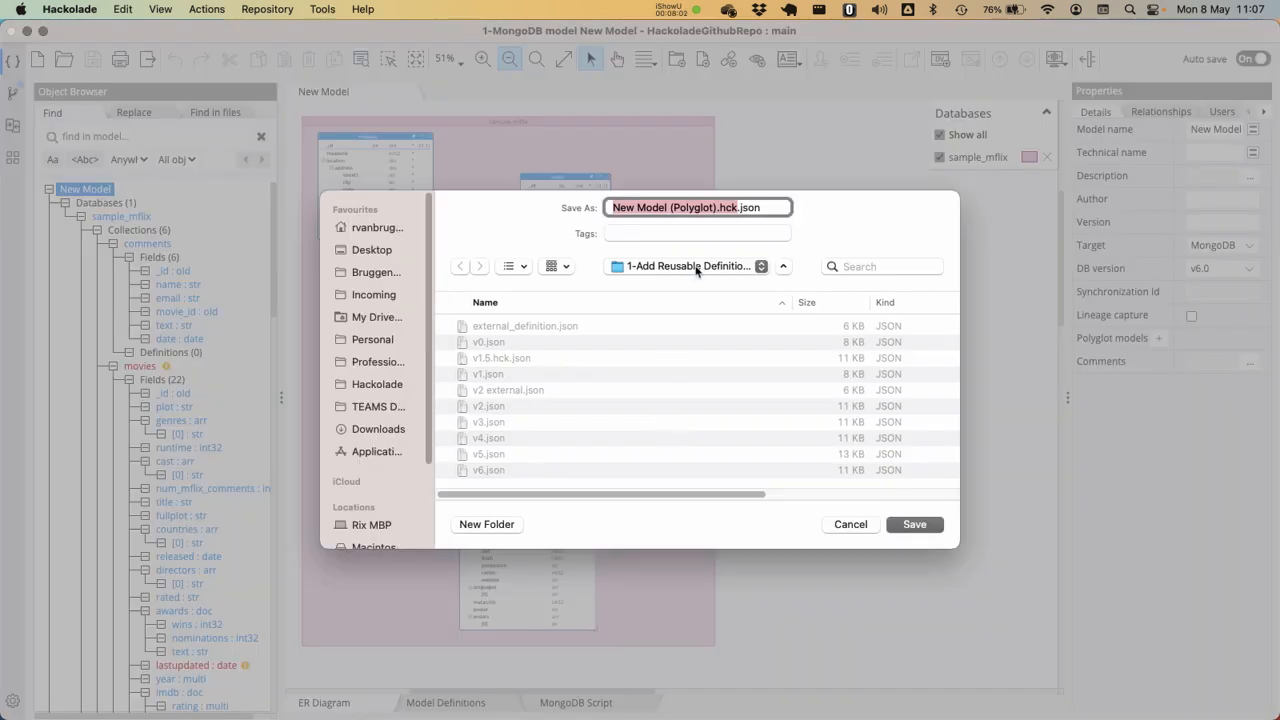
# Save the polyglot model as "4-New Model (Polyglot).hck.json" in the MONGODB webinar folder and open it in a separate window
pyautogui.click(698, 268)
pyautogui.click(679, 384)
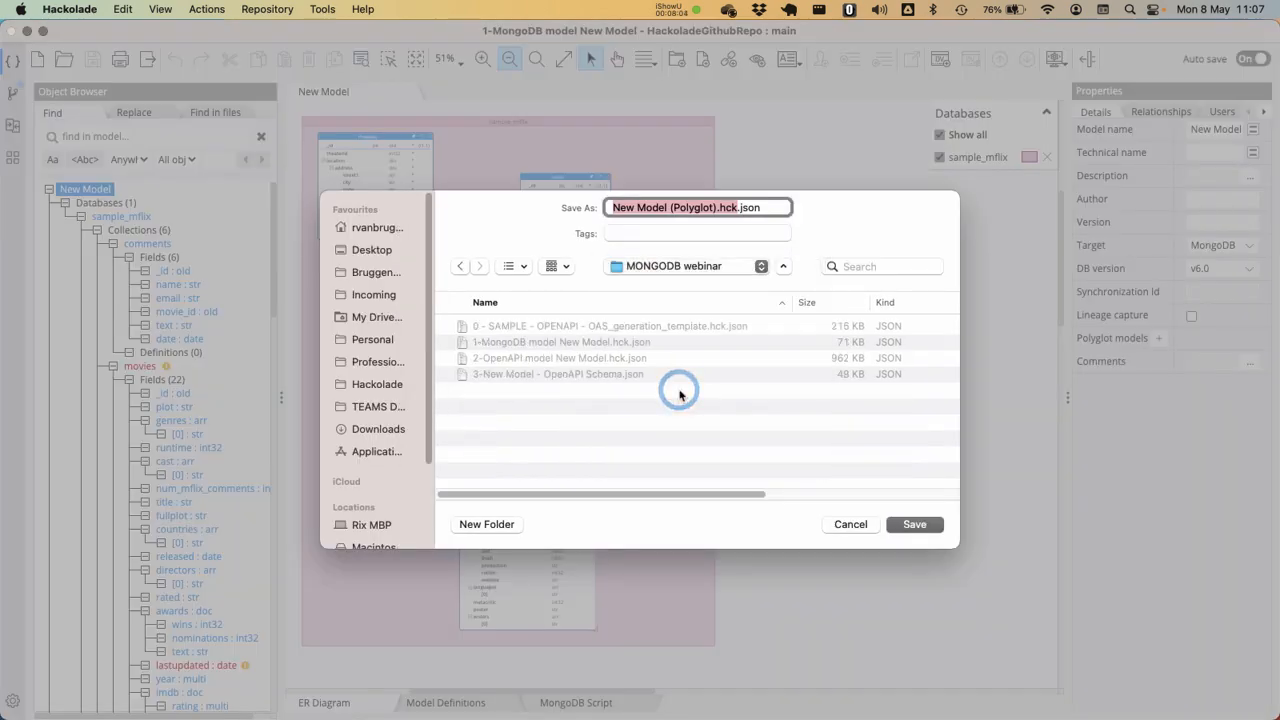
pyautogui.press('Left')
pyautogui.write('4-')
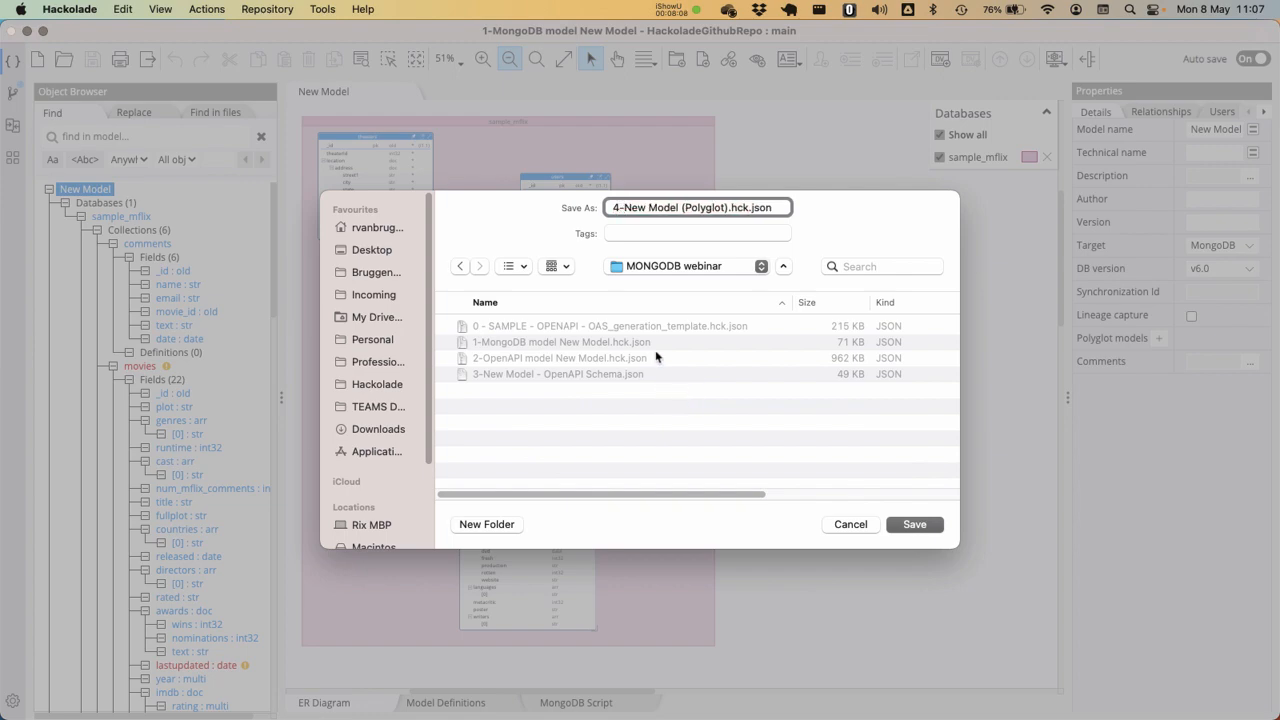
pyautogui.press('Return')
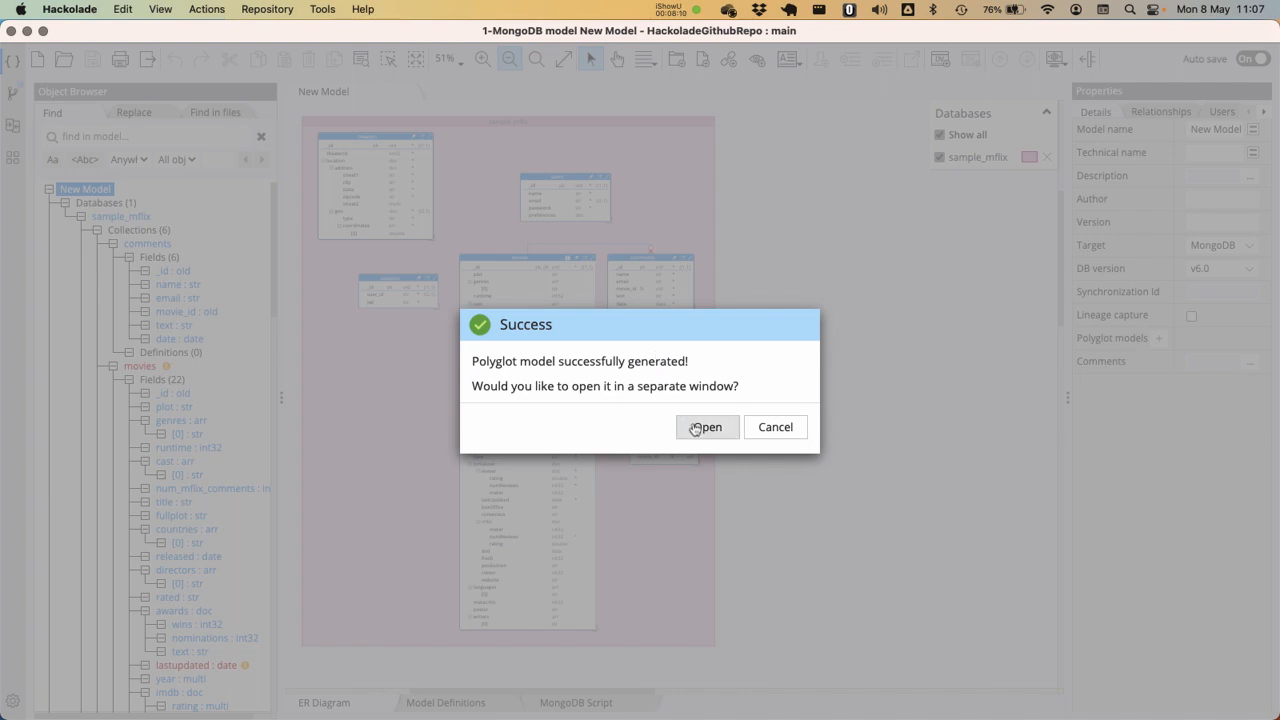
pyautogui.click(703, 427)
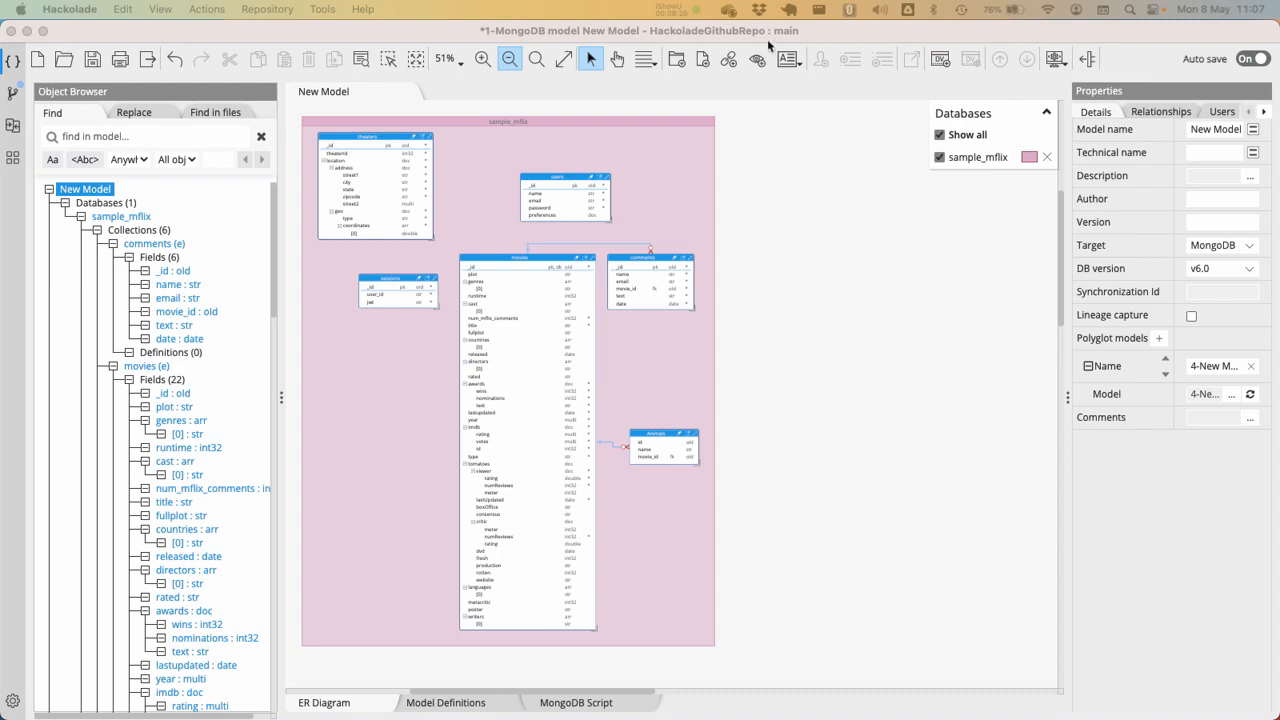
# Close the MongoDB model with its changes saved
pyautogui.click(688, 33)
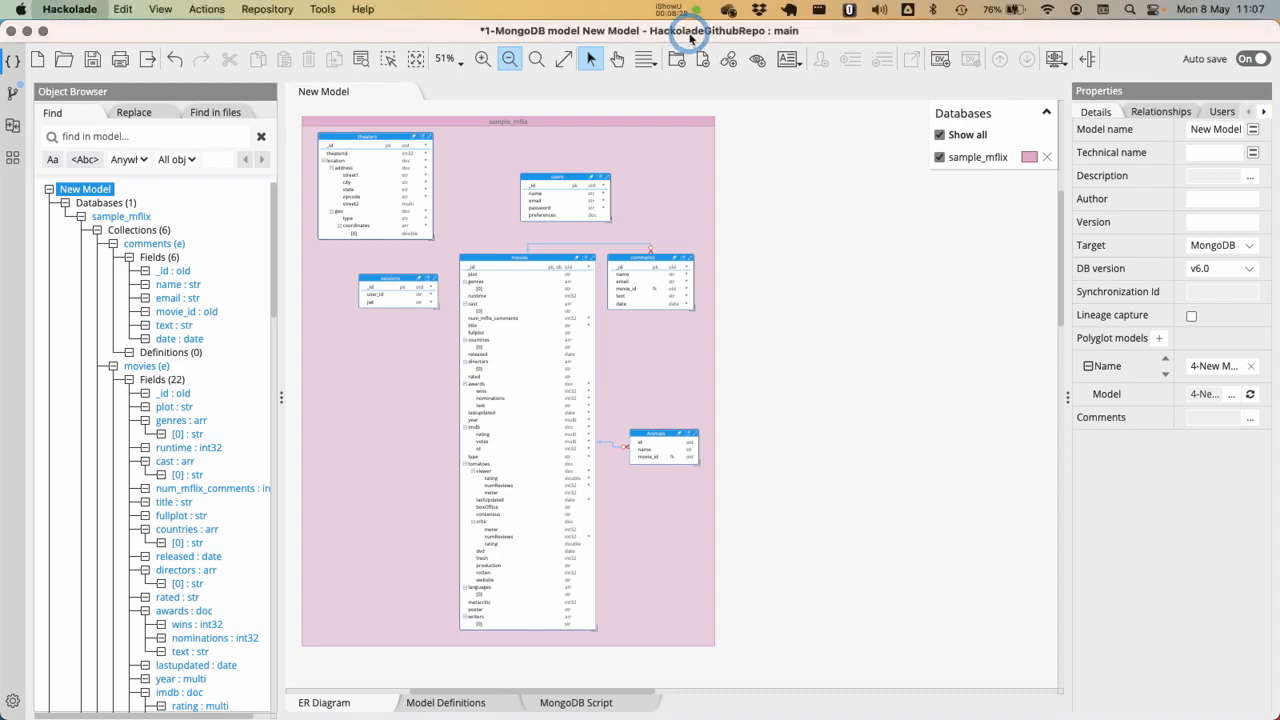
pyautogui.press('super+w')
pyautogui.click(705, 422)
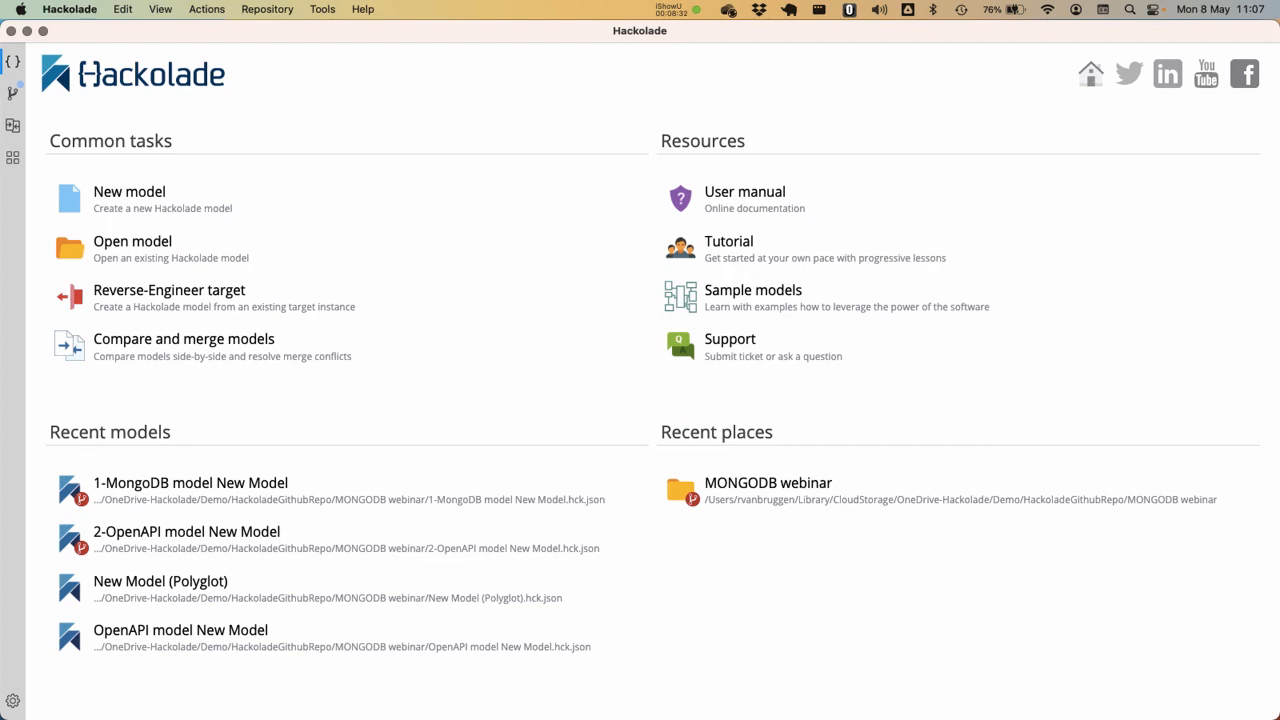
# Maximize the polyglot model's window to view its whole ER diagram, and close the model
pyautogui.moveTo(918, 2); pyautogui.dragTo(947, 315)
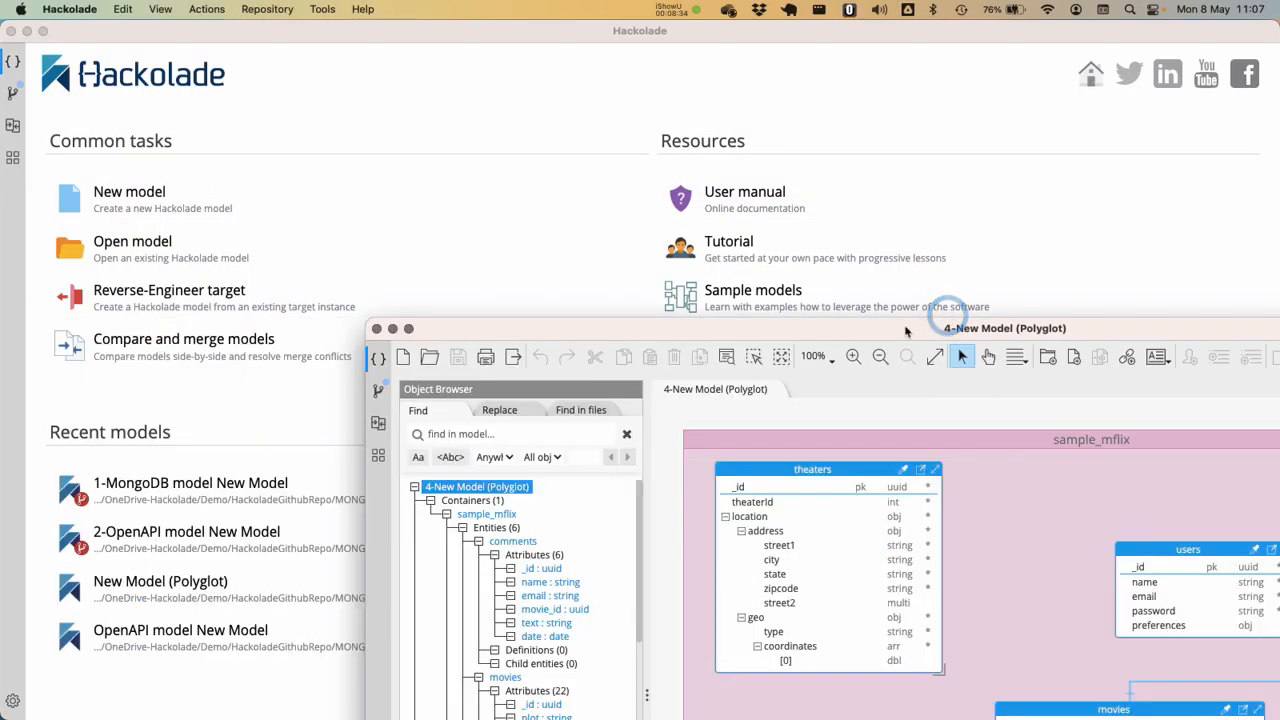
pyautogui.doubleClick(908, 322)
pyautogui.click(569, 60)
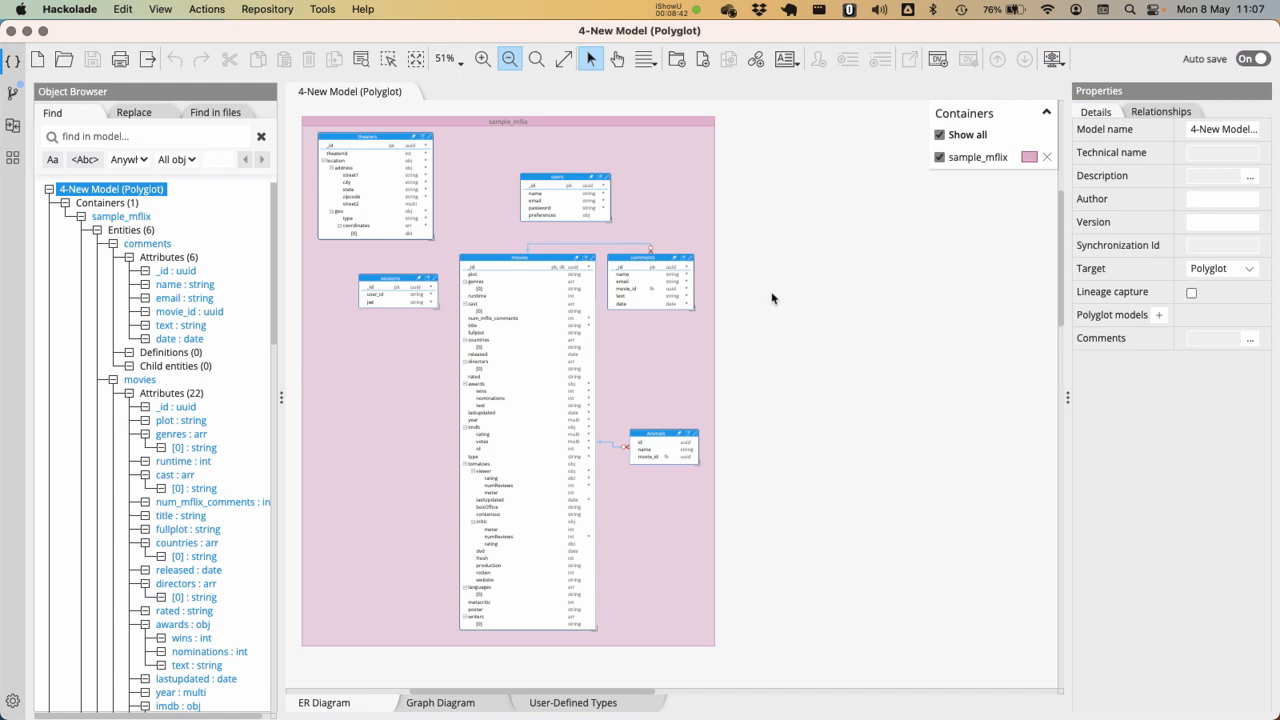
pyautogui.click(812, 331)
pyautogui.press('super+w')
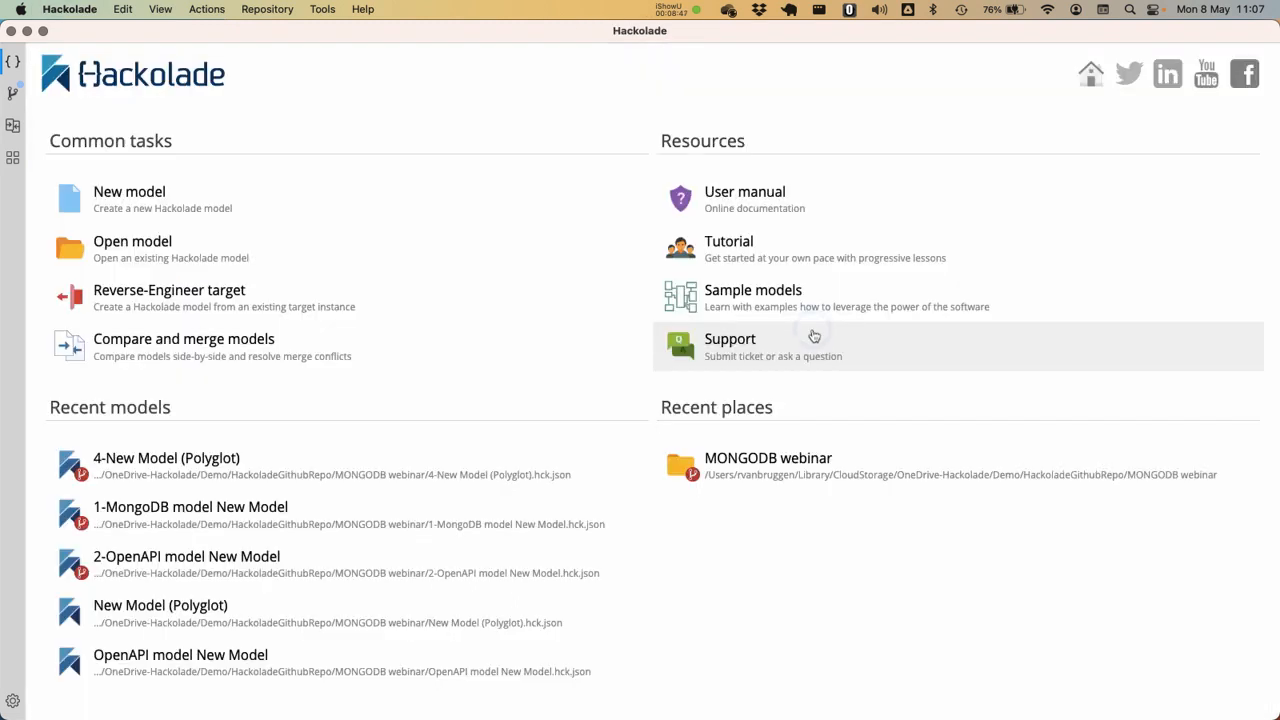
# Create a new model with Apache Avro Schema as its target
pyautogui.click(149, 201)
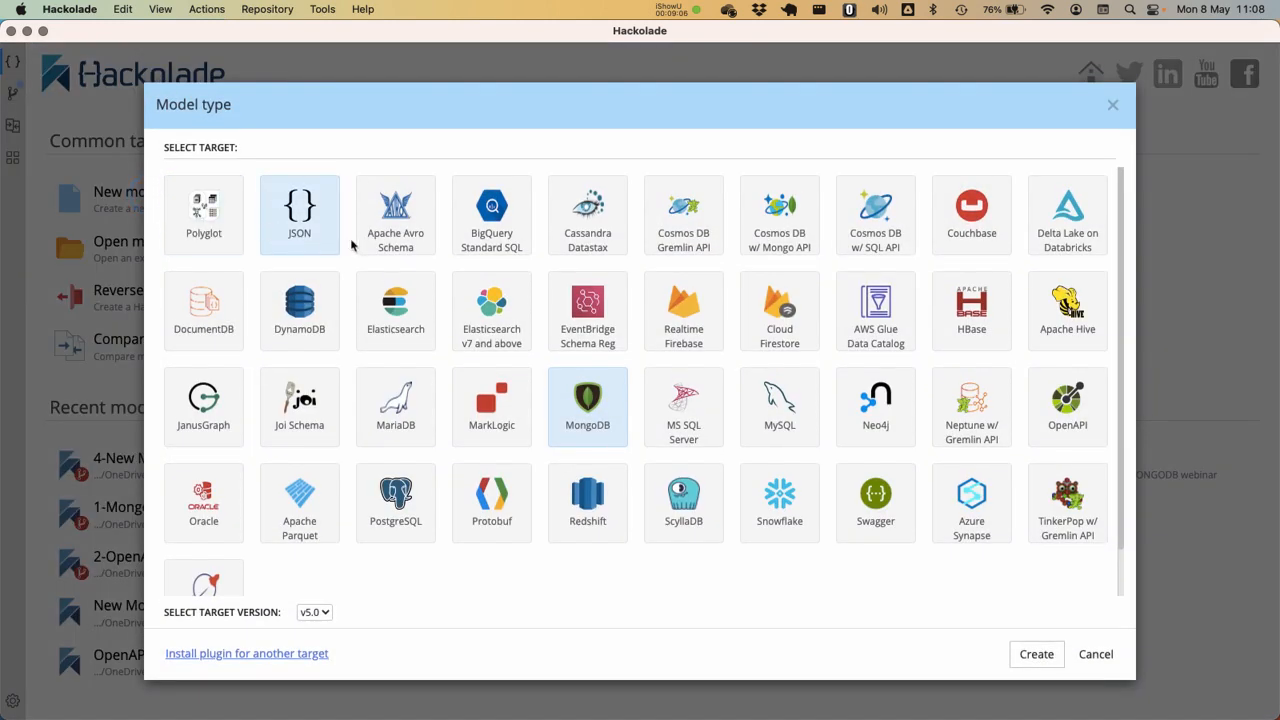
pyautogui.click(395, 212)
pyautogui.click(1036, 655)
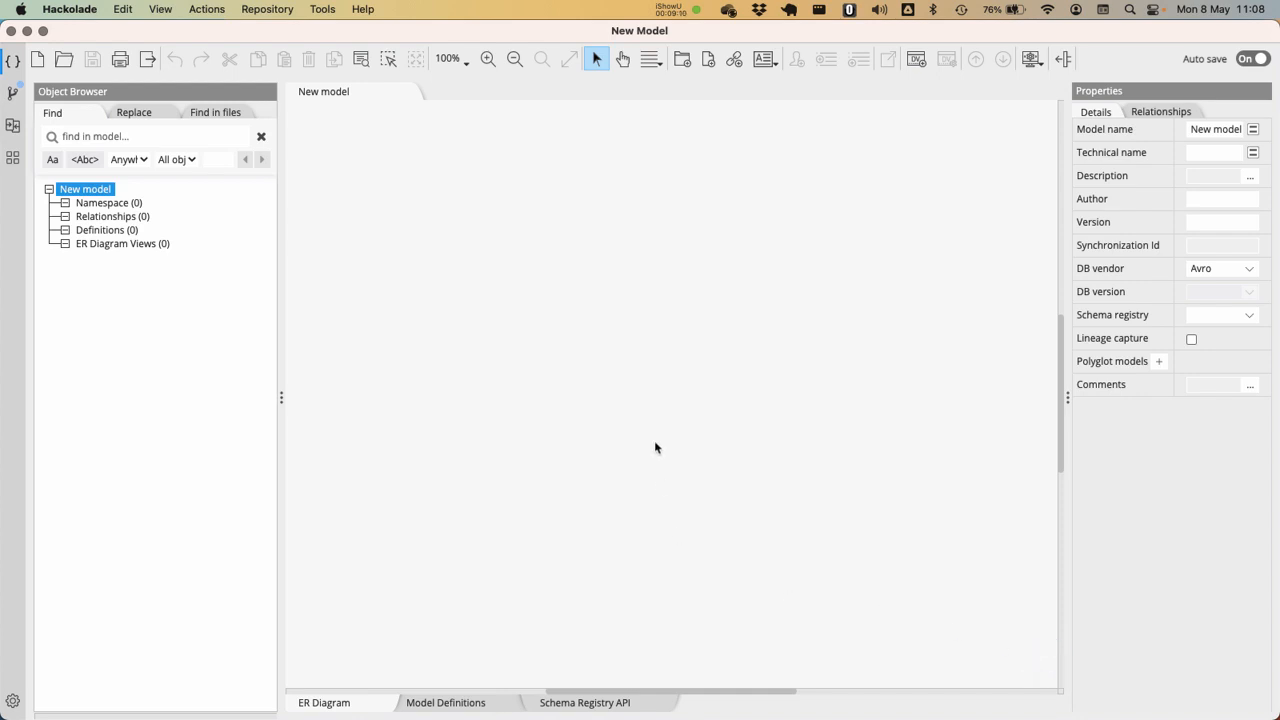
# Start deriving the Avro model from "4-New Model (Polyglot).hck.json" in the MONGODB webinar folder, using an absolute file path
pyautogui.click(320, 11)
pyautogui.moveTo(341, 69)
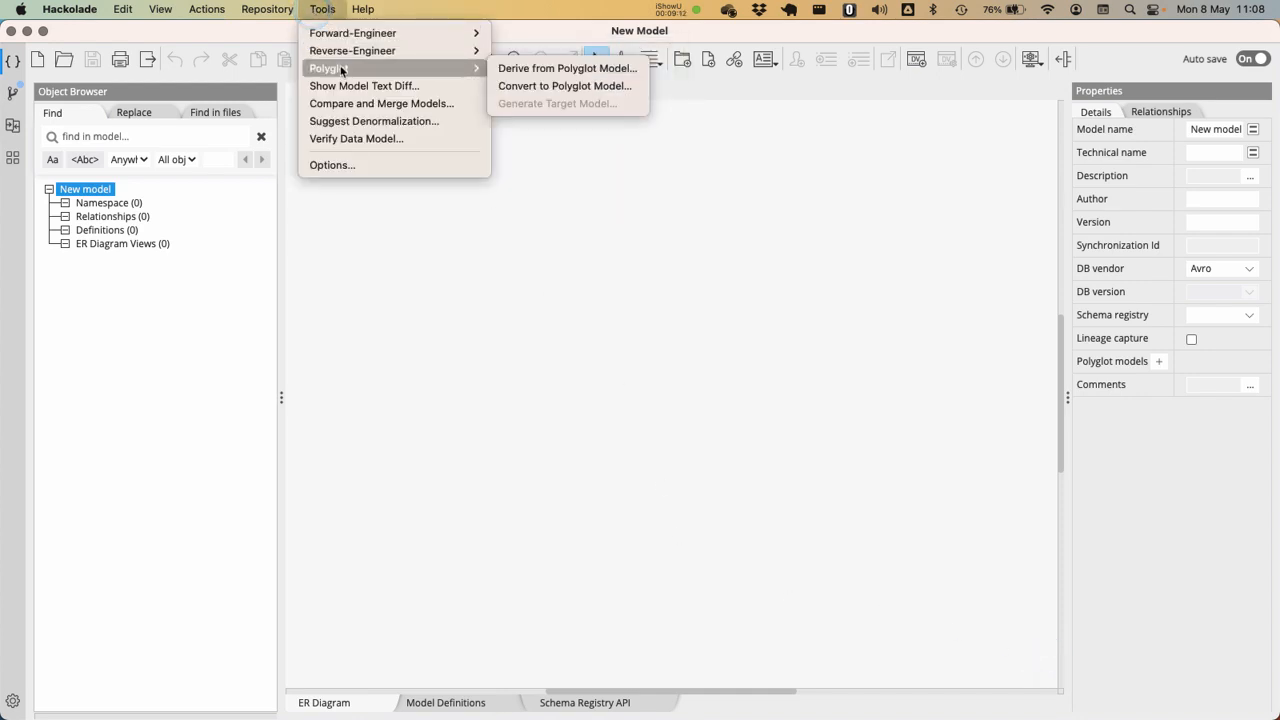
pyautogui.click(545, 85)
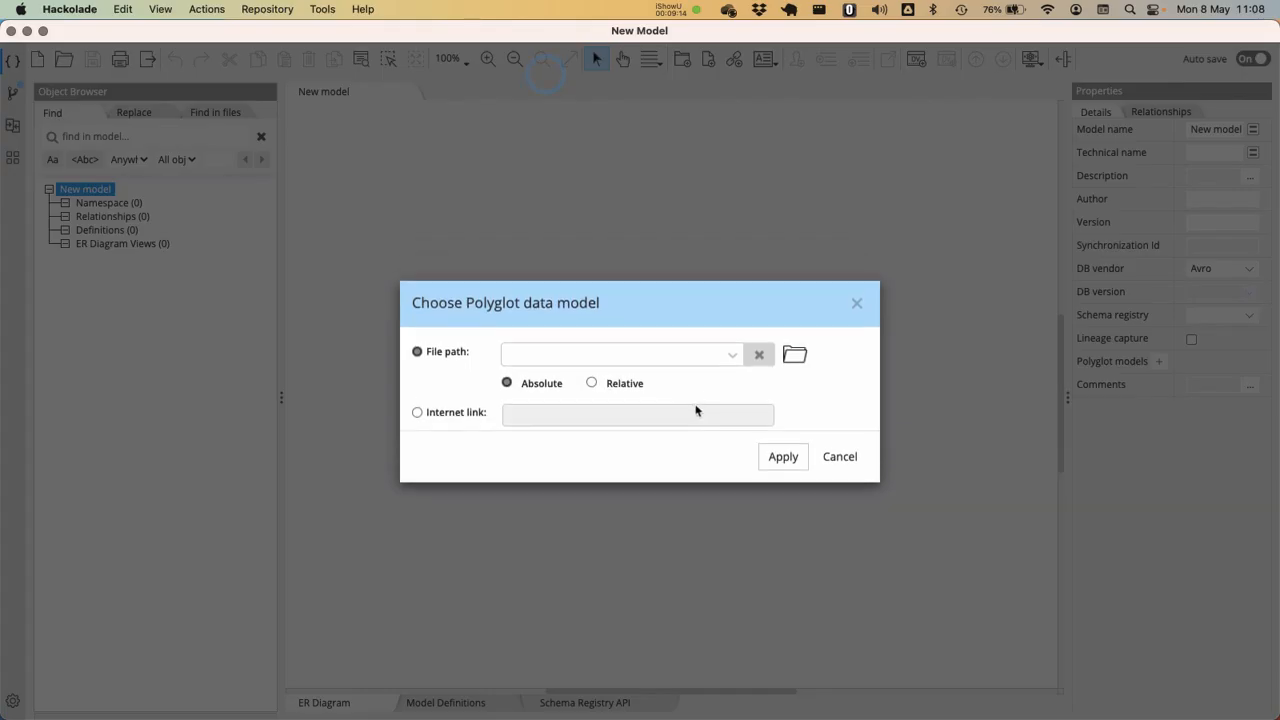
pyautogui.click(795, 356)
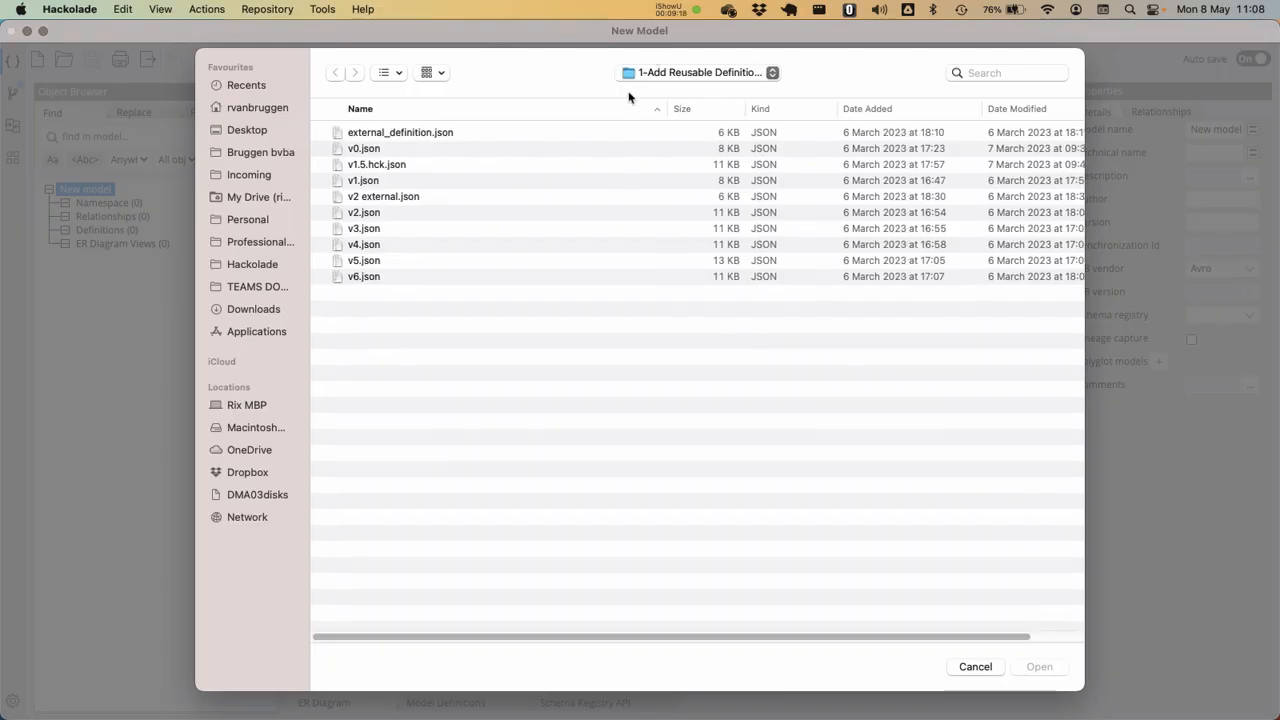
pyautogui.click(646, 72)
pyautogui.click(657, 192)
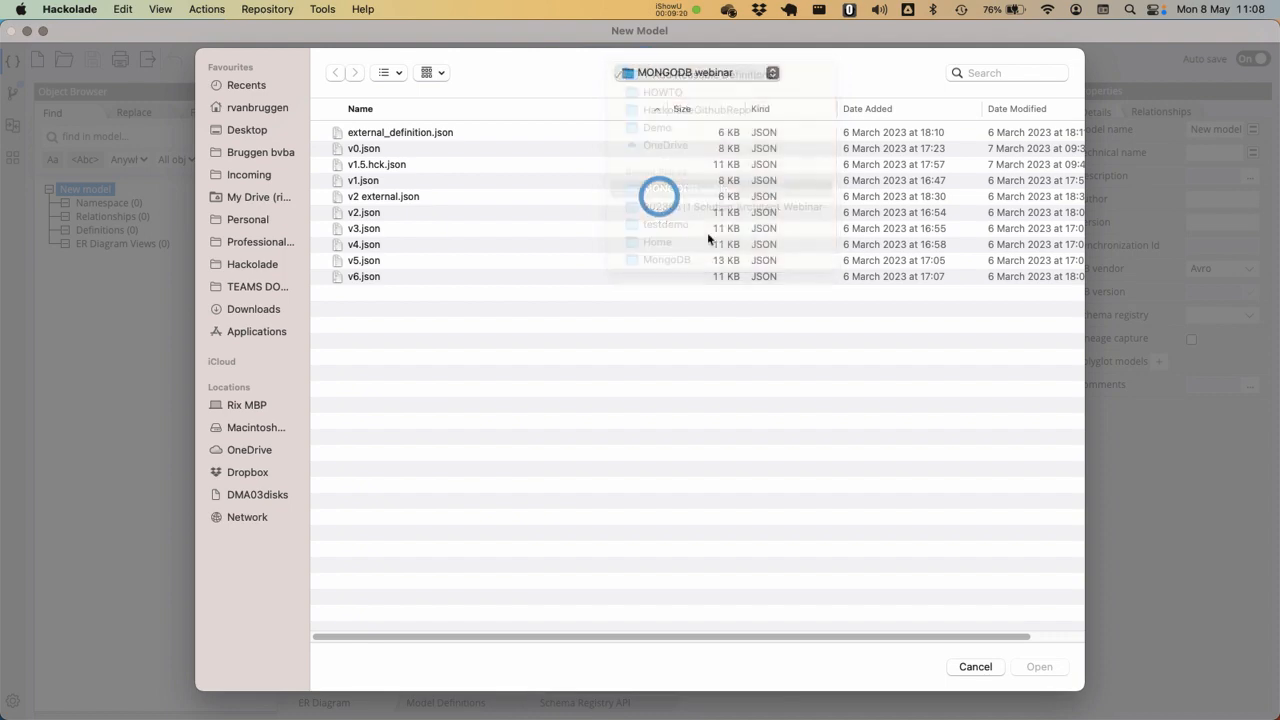
pyautogui.click(452, 197)
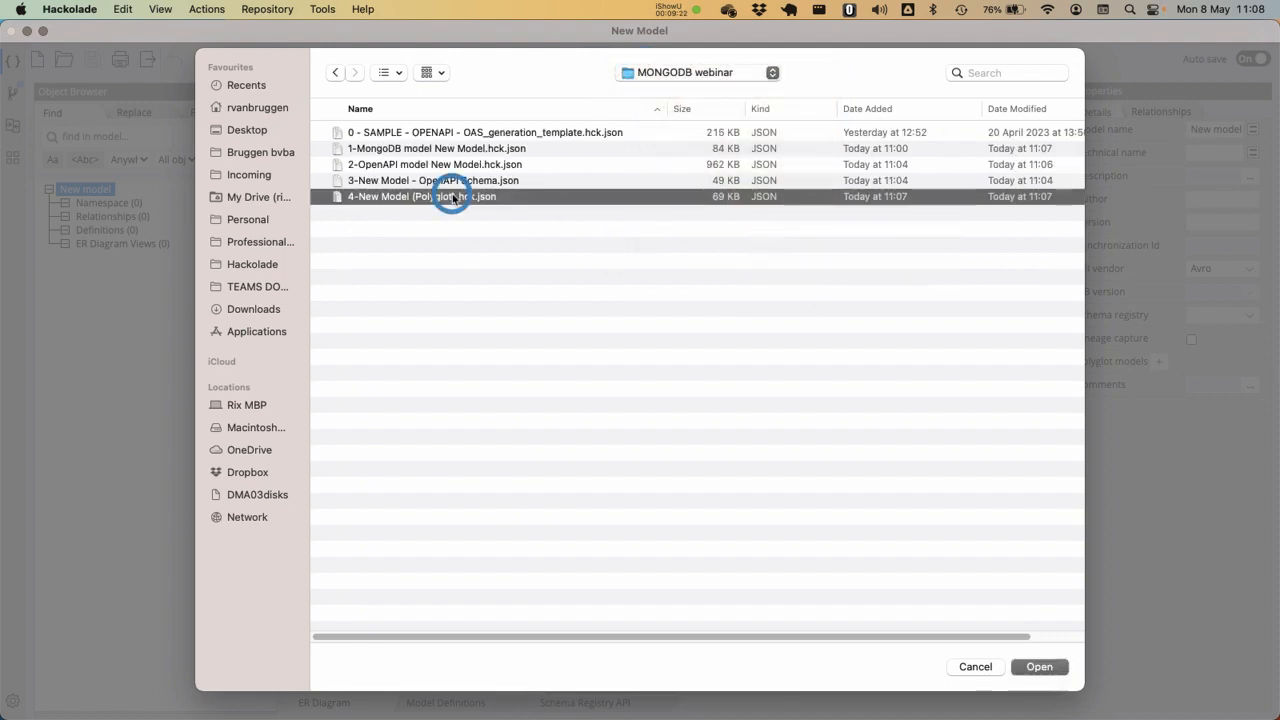
pyautogui.click(1038, 667)
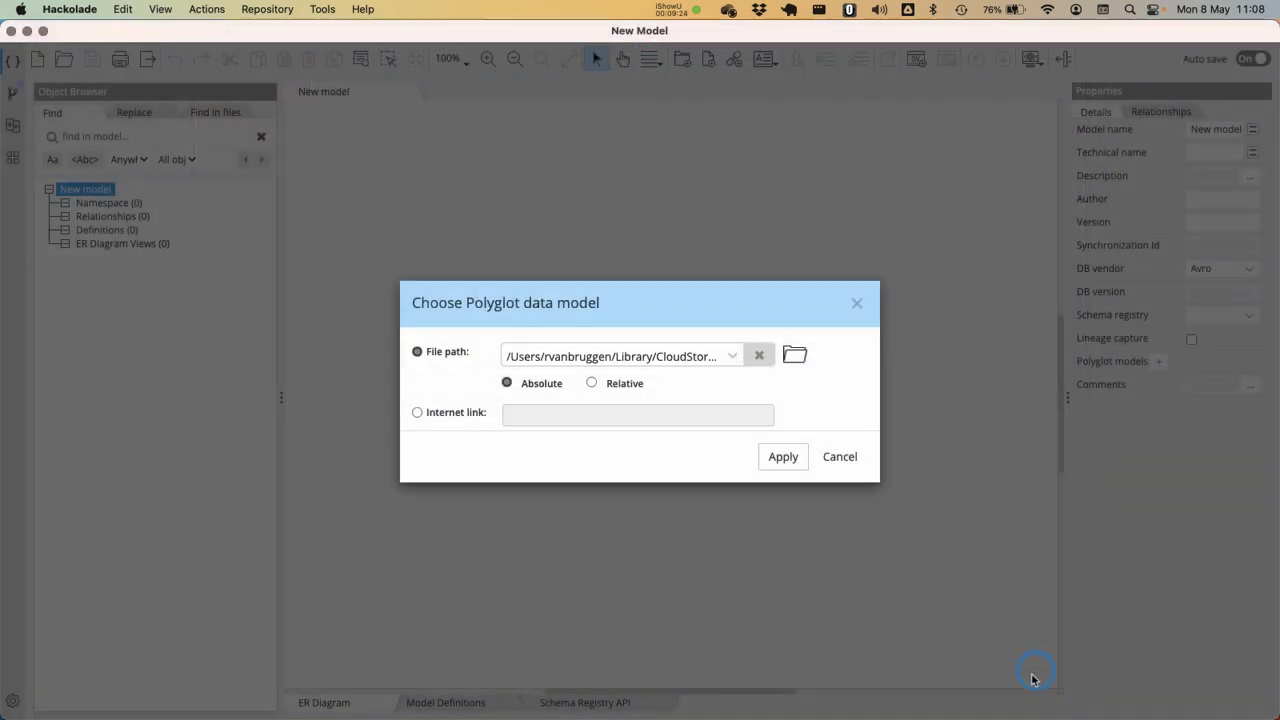
pyautogui.click(785, 458)
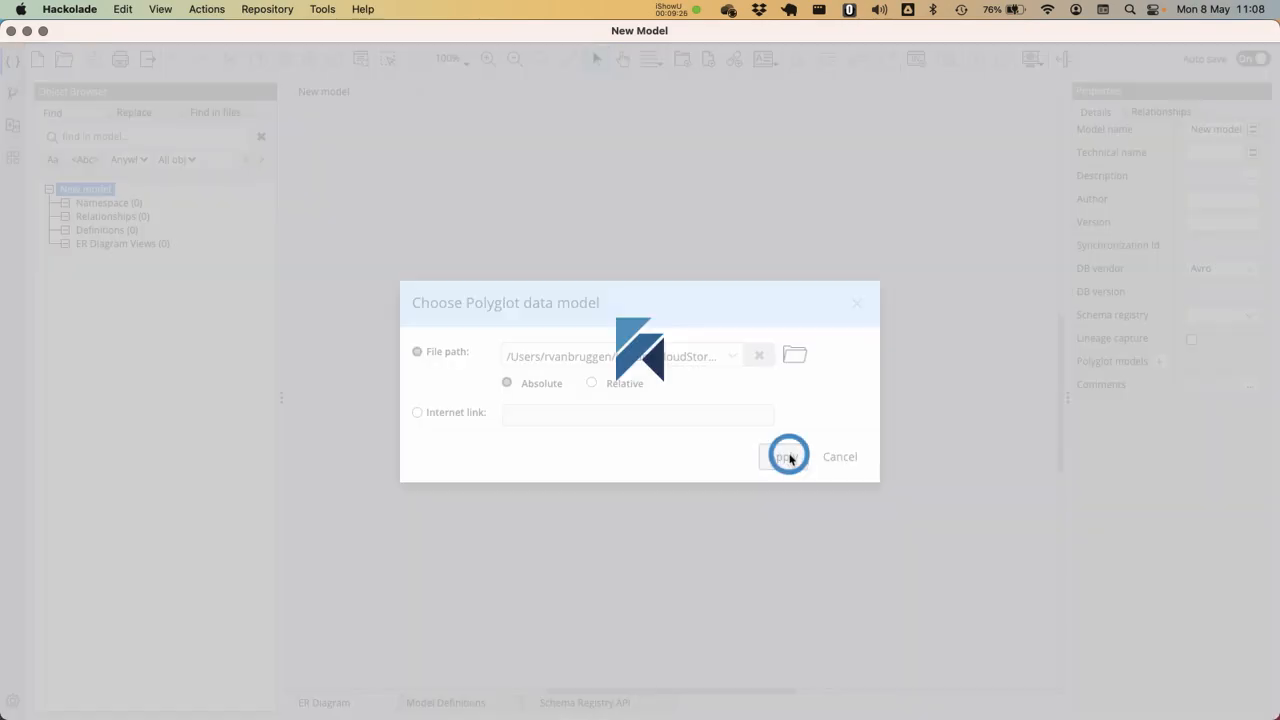
# Derive only the movies entity of sample_mflix into the Avro model
pyautogui.click(459, 238)
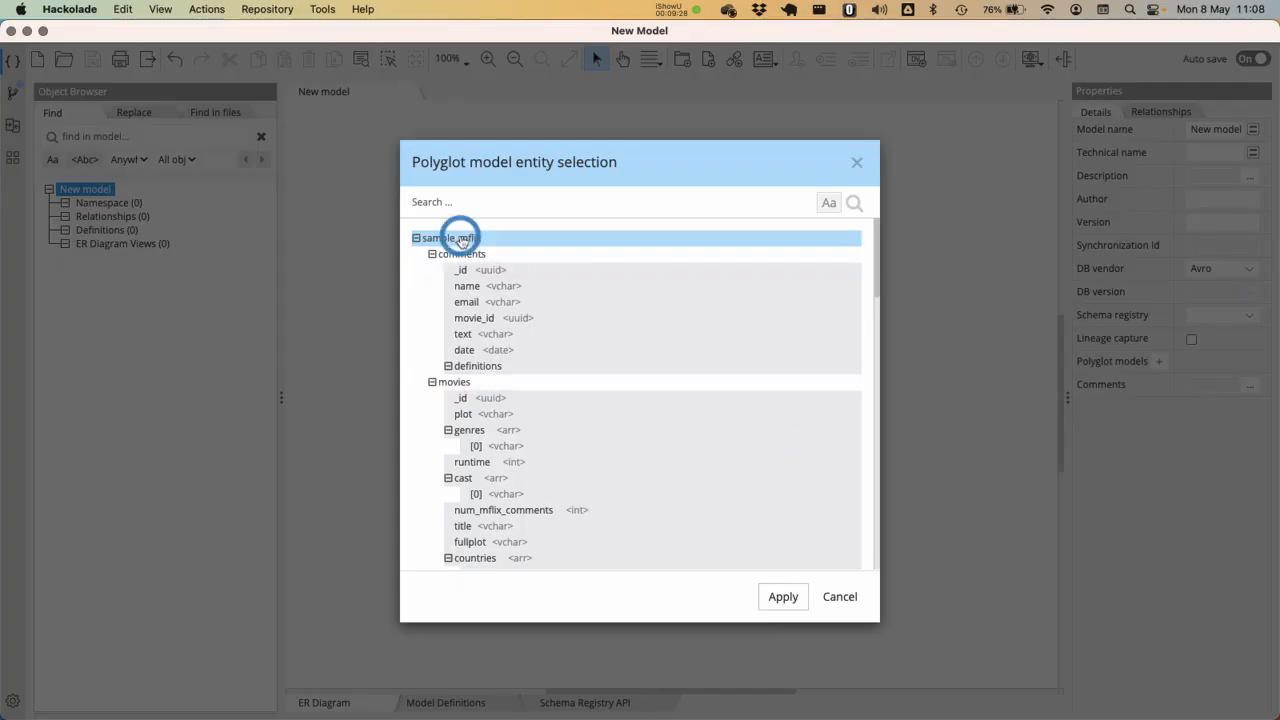
pyautogui.click(478, 382)
pyautogui.click(781, 596)
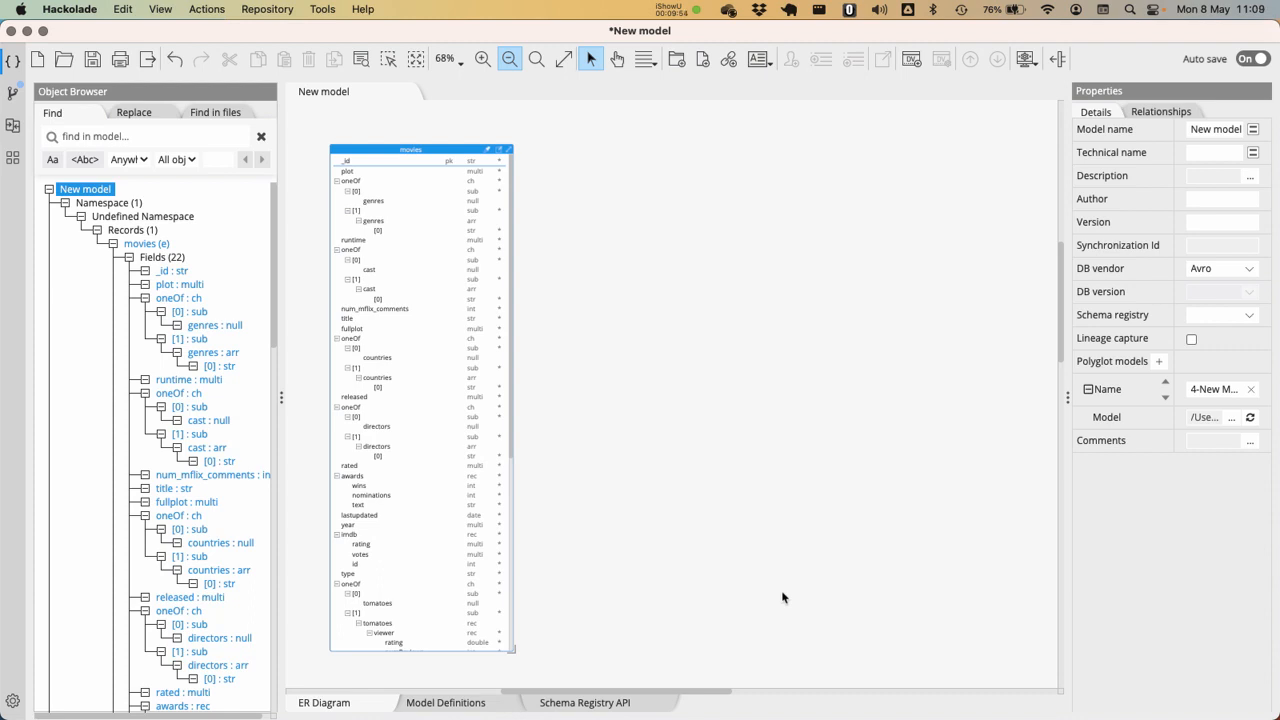
# Save the Avro model as "5-Apache Avro Schema model New model" in the MONGODB webinar folder and open its Schema Registry API script
pyautogui.press('super+s')
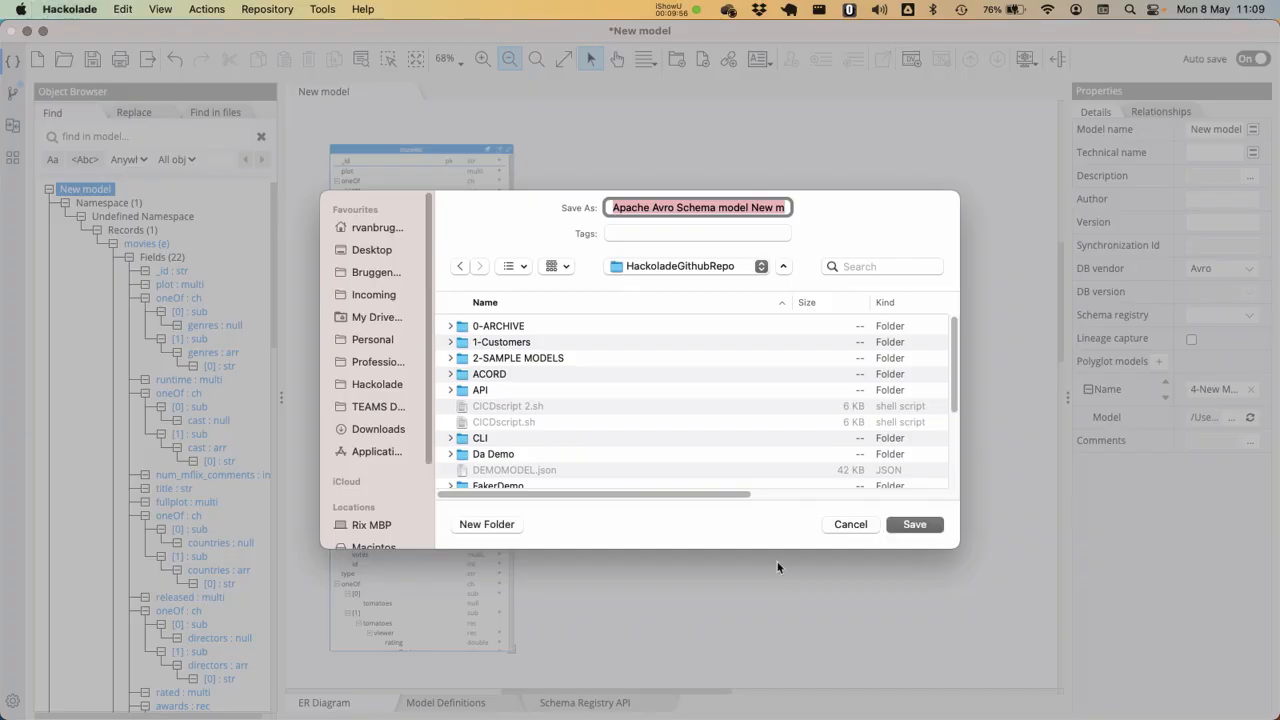
pyautogui.click(701, 268)
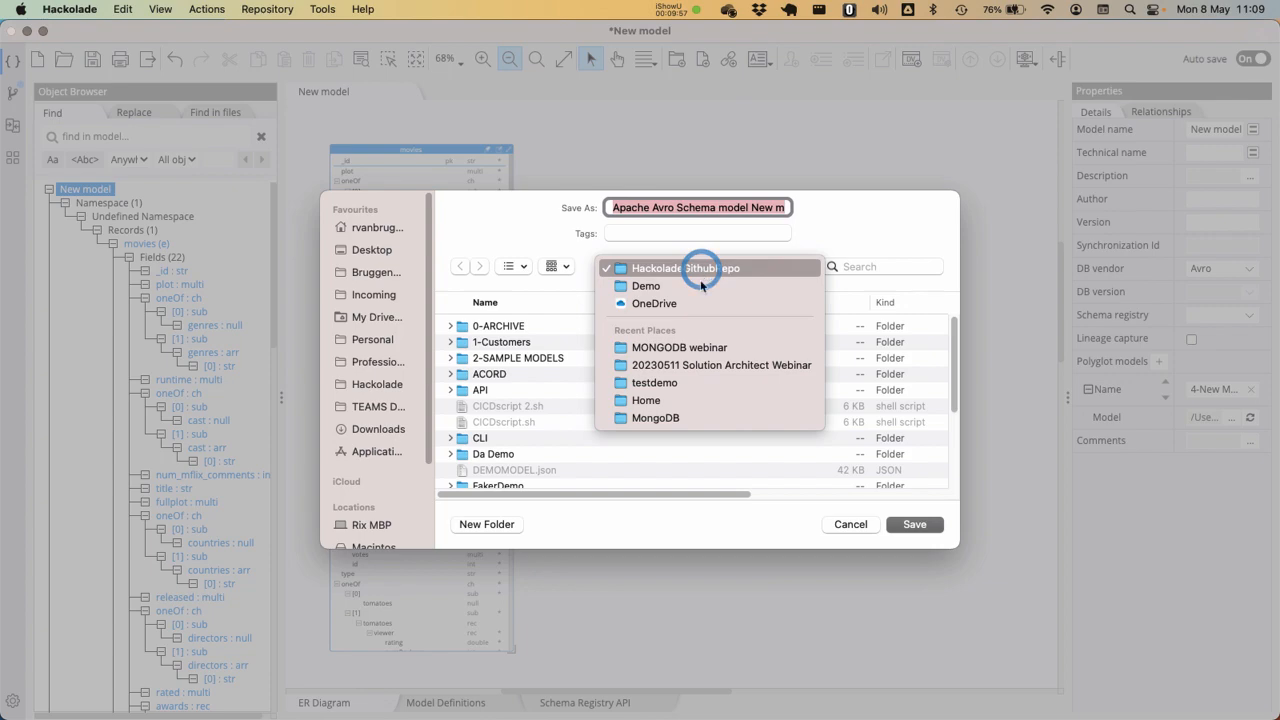
pyautogui.click(690, 347)
pyautogui.press('Left')
pyautogui.write('5-')
pyautogui.press('Return')
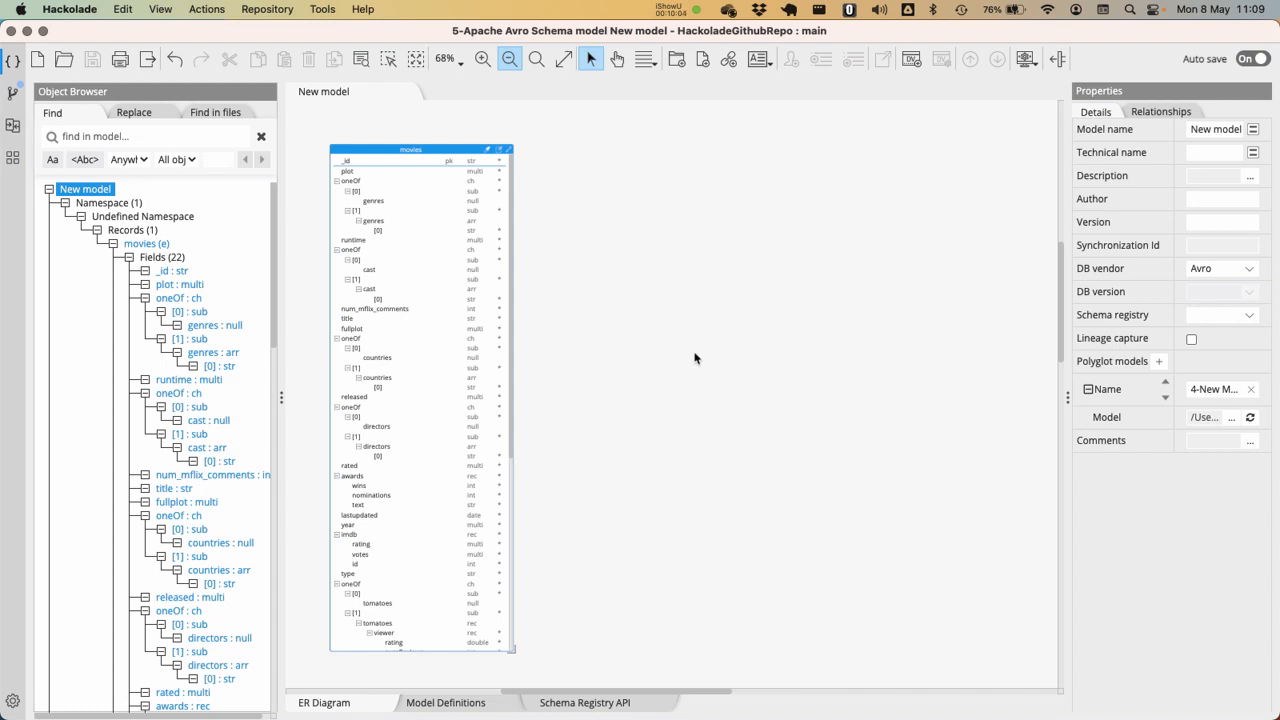
pyautogui.click(587, 702)
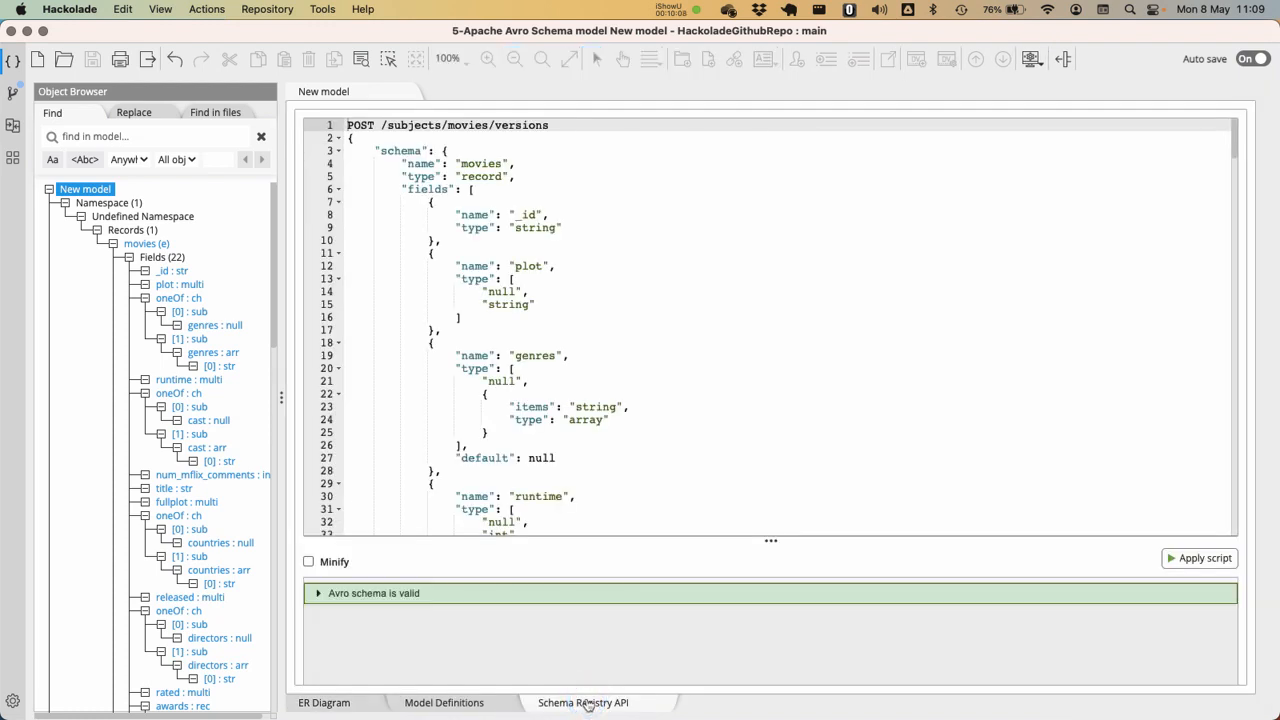